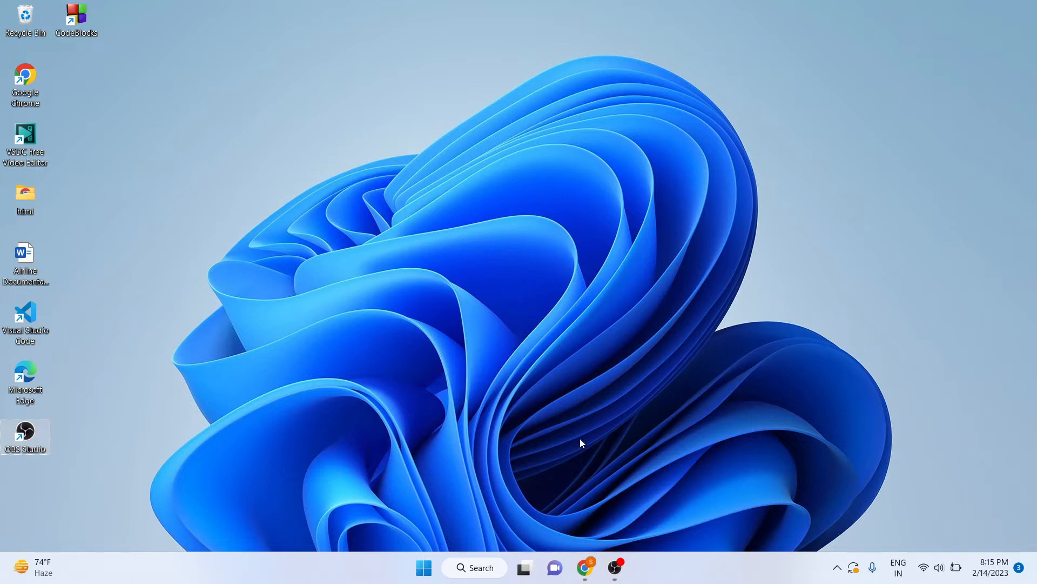
# Search for 'upsc' in Chrome and open the official UPSC home page at upsc.gov.in.
pyautogui.click(593, 574)
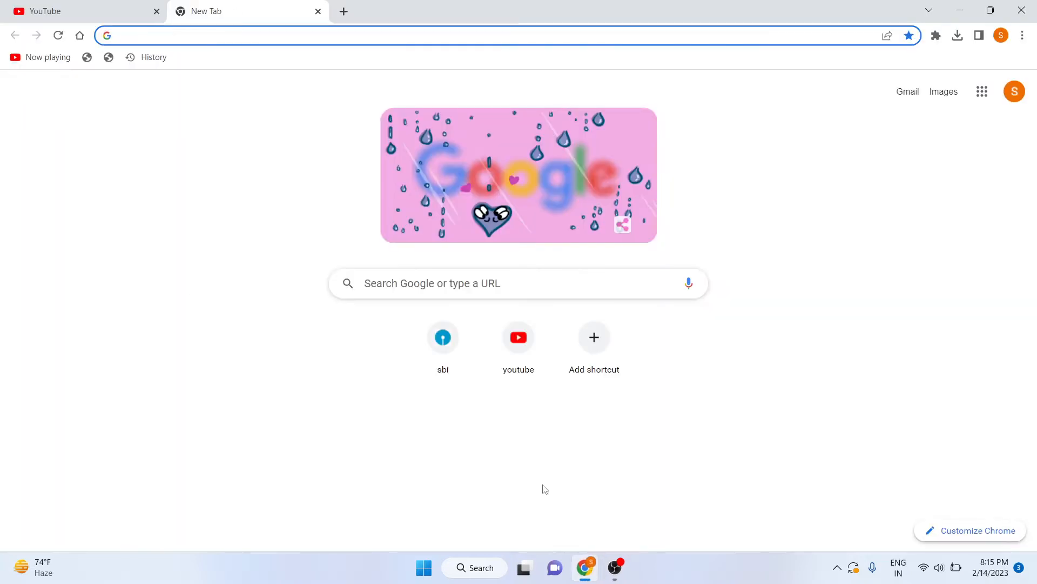
pyautogui.write('upsc')
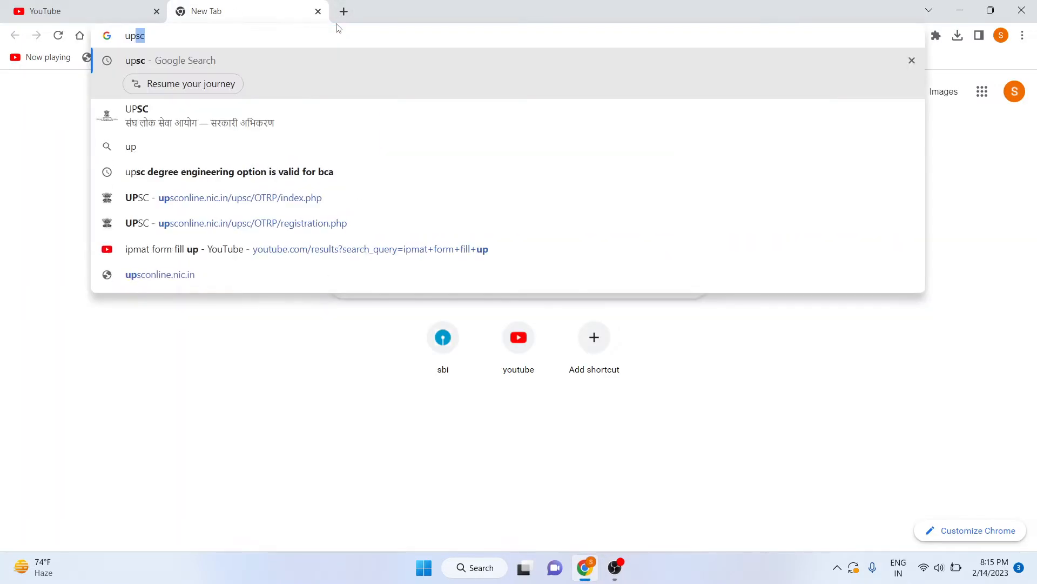
pyautogui.click(300, 113)
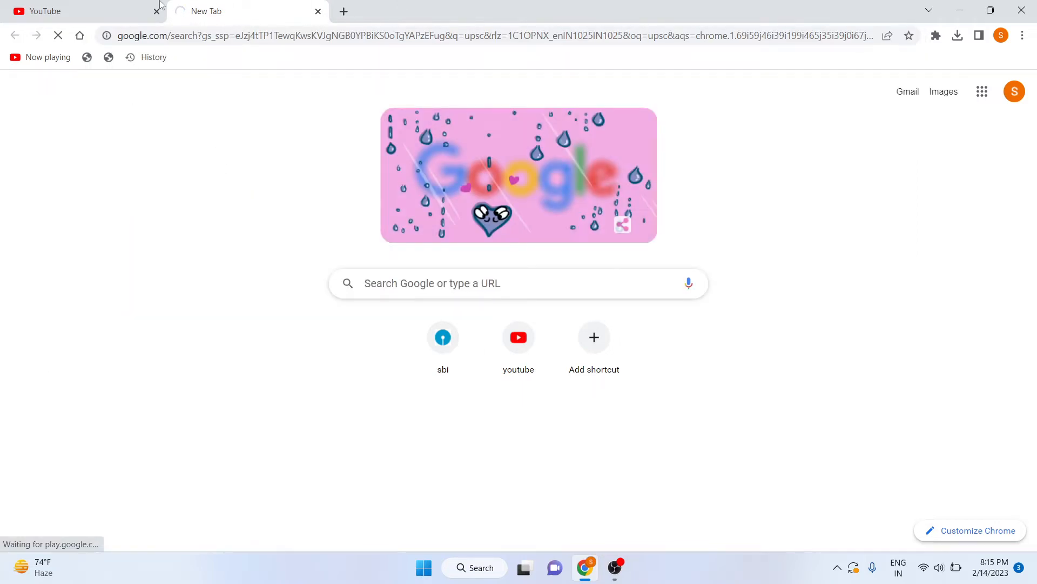
pyautogui.click(157, 232)
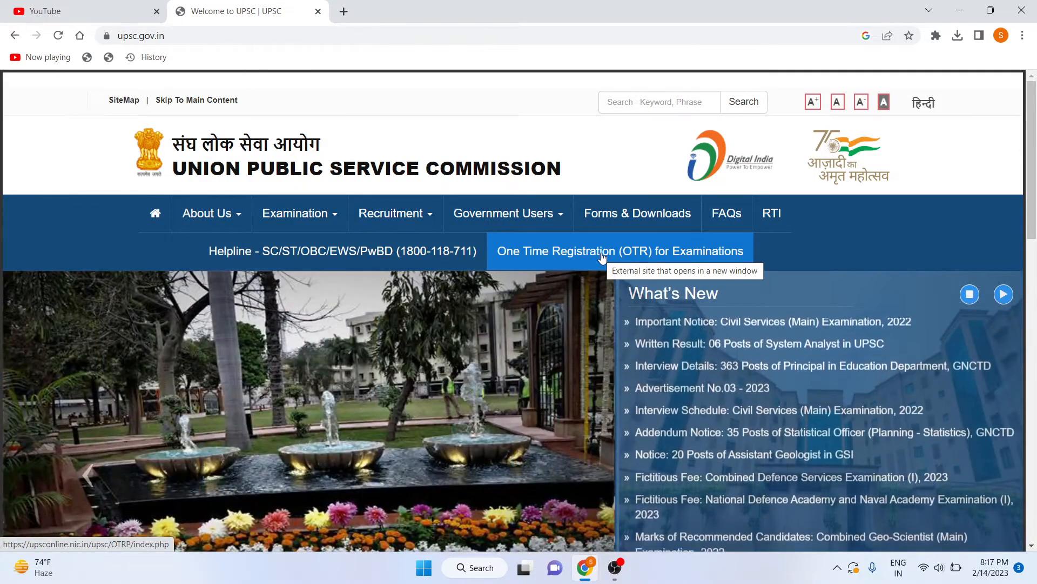
# Open the One Time Registration (OTR) for Examinations portal from the UPSC home page.
pyautogui.scroll(-2, 445, 354)
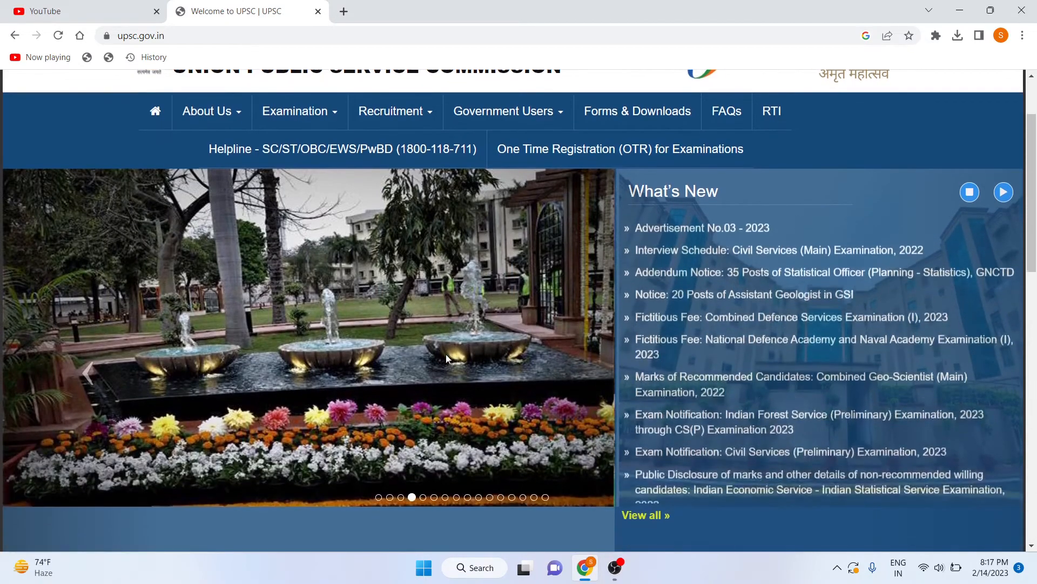
pyautogui.scroll(-6, 445, 355)
pyautogui.scroll(8, 446, 354)
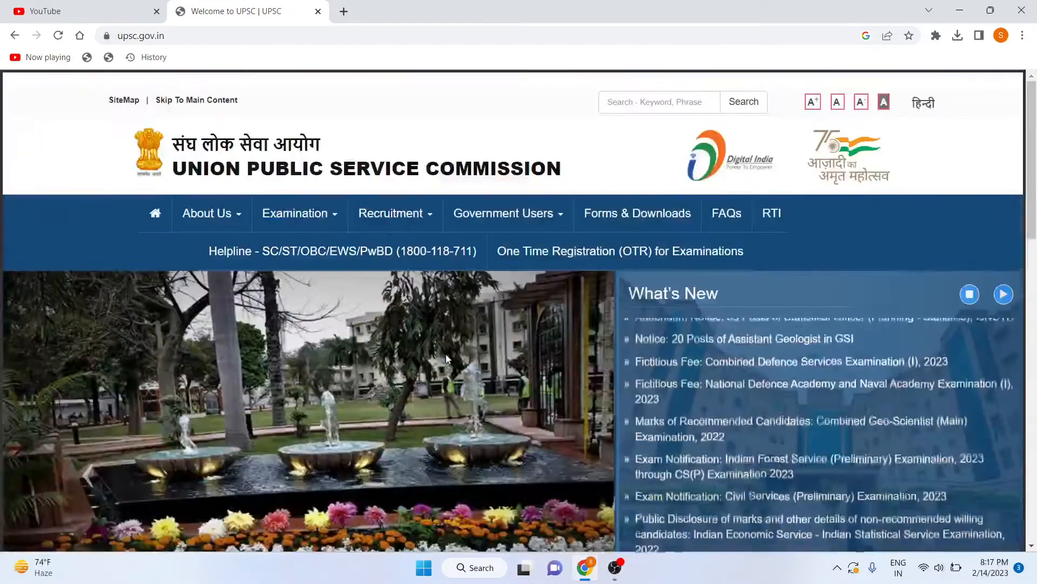
pyautogui.click(578, 261)
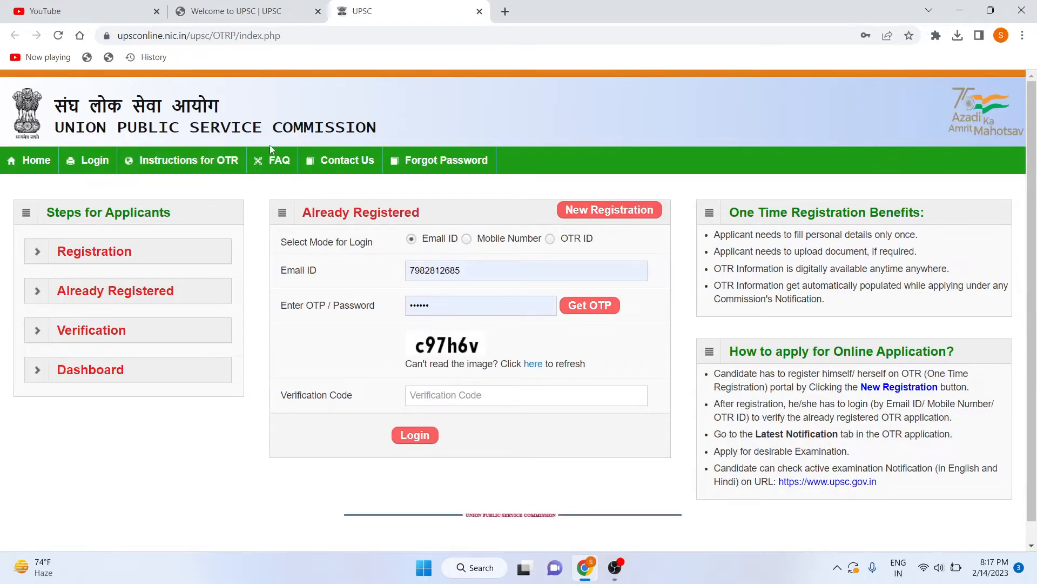
# Start a New Registration and scroll through the blank form down to the captcha.
pyautogui.click(585, 211)
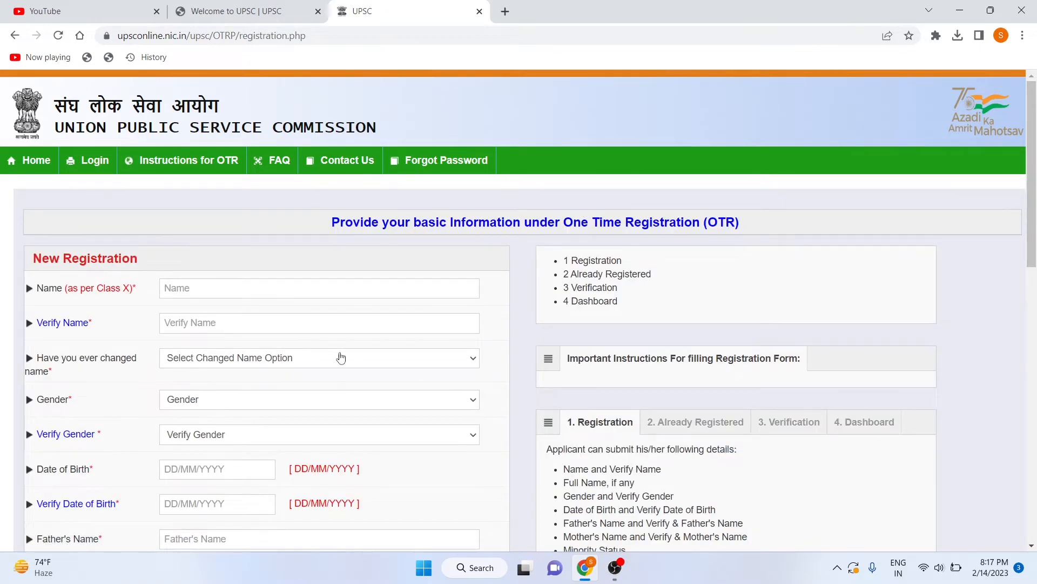
pyautogui.scroll(-1, 340, 357)
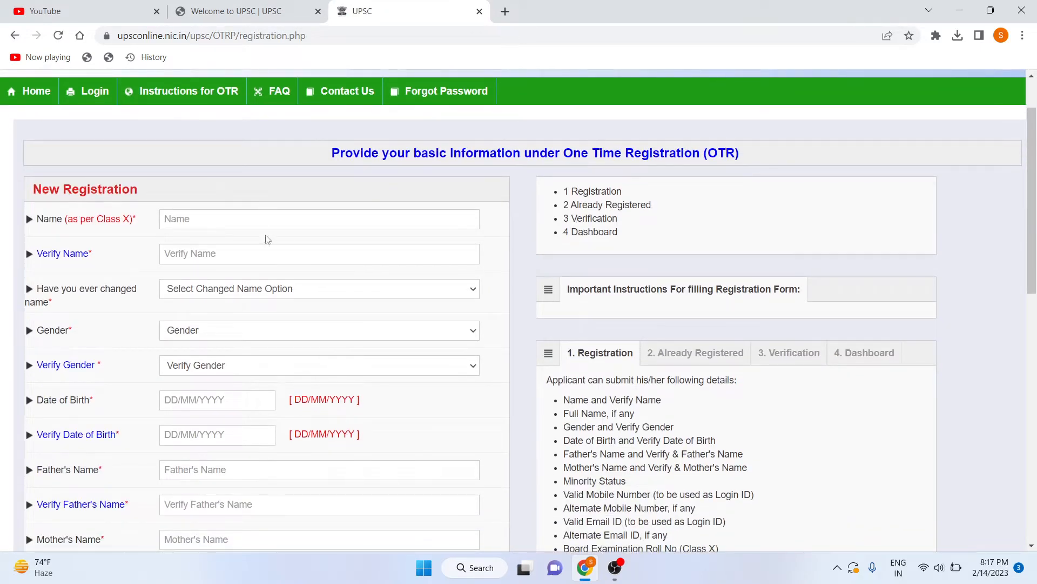
pyautogui.scroll(-1, 271, 287)
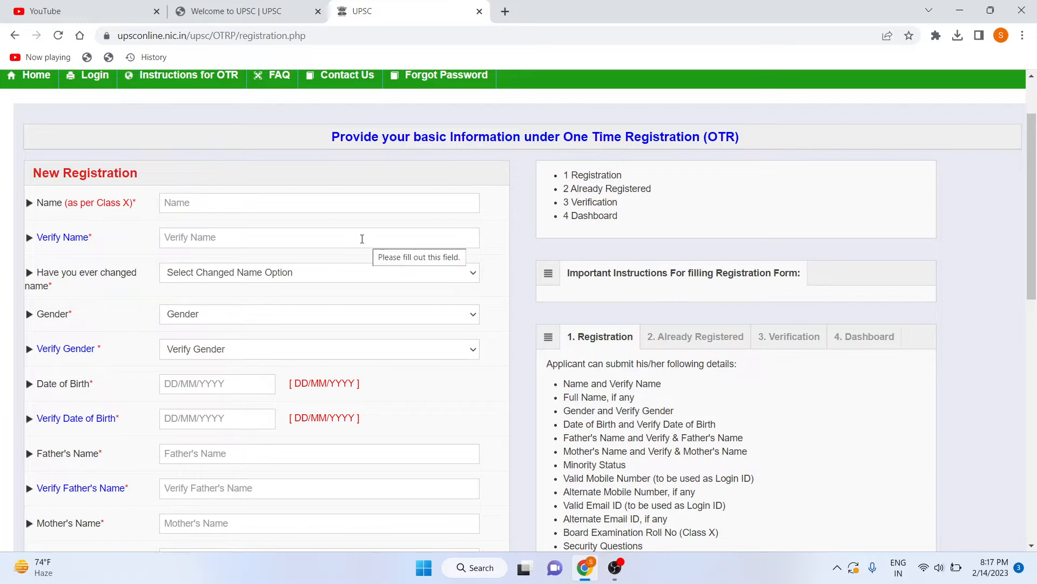
pyautogui.scroll(-1, 378, 324)
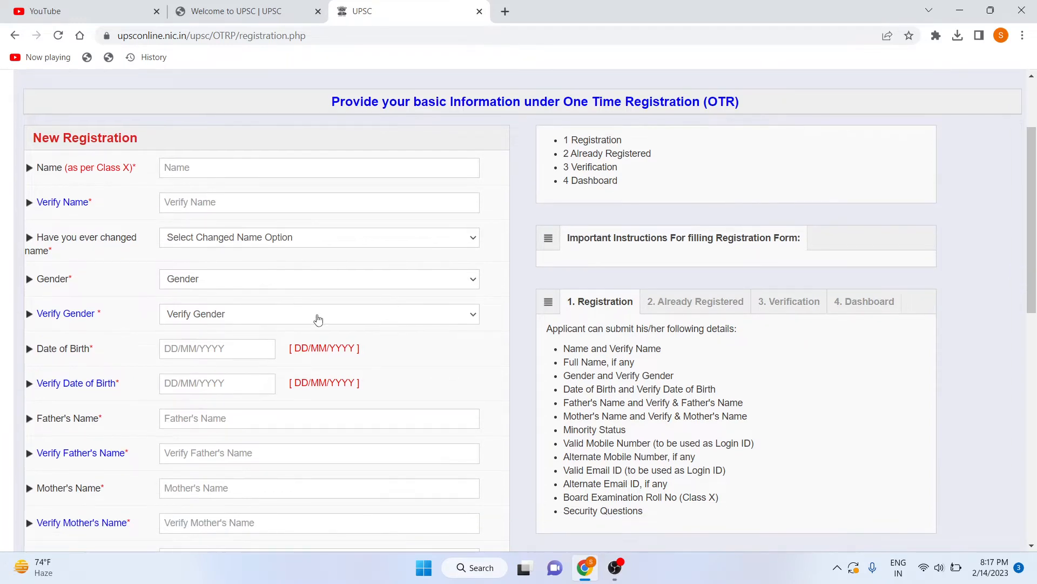
pyautogui.scroll(-1, 253, 336)
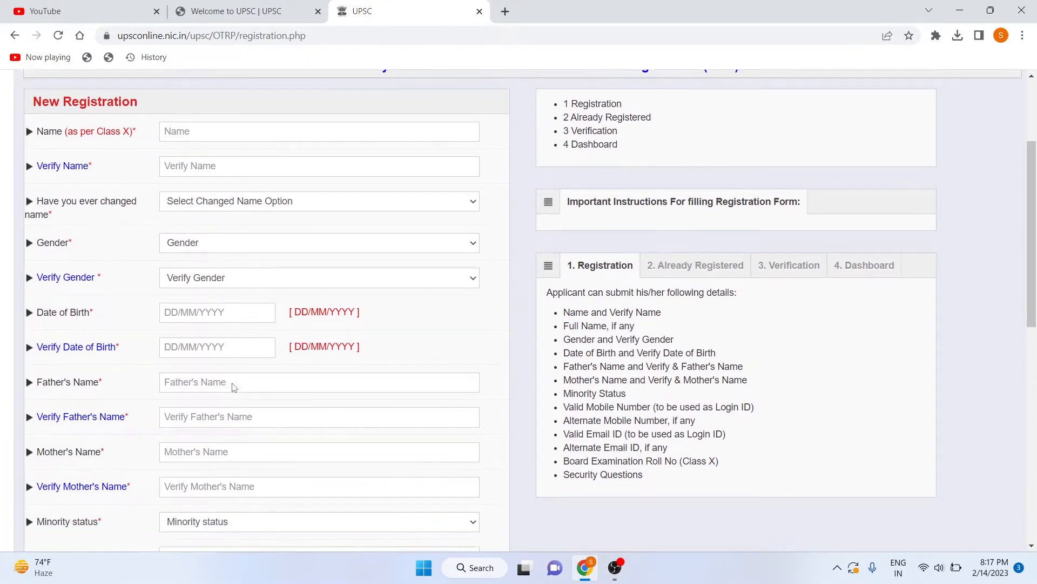
pyautogui.scroll(-2, 233, 383)
pyautogui.scroll(-4, 331, 309)
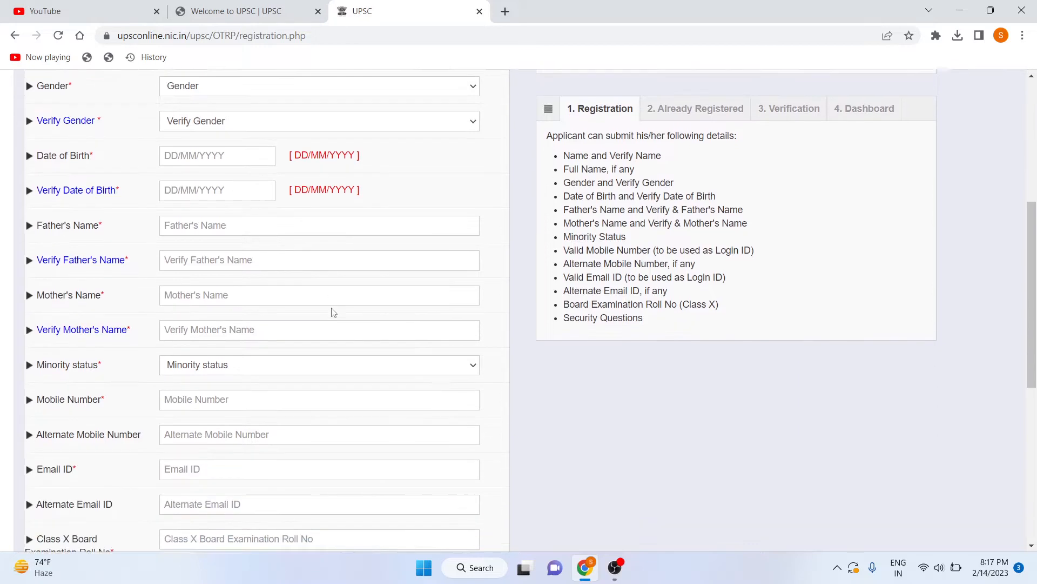
pyautogui.scroll(-1, 332, 311)
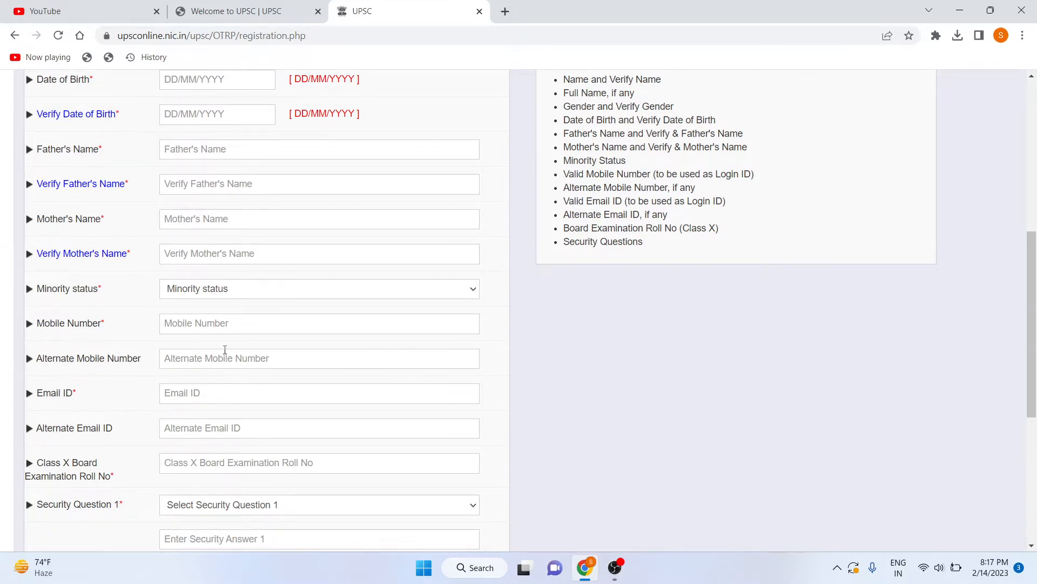
pyautogui.scroll(-2, 225, 350)
pyautogui.scroll(-1, 222, 356)
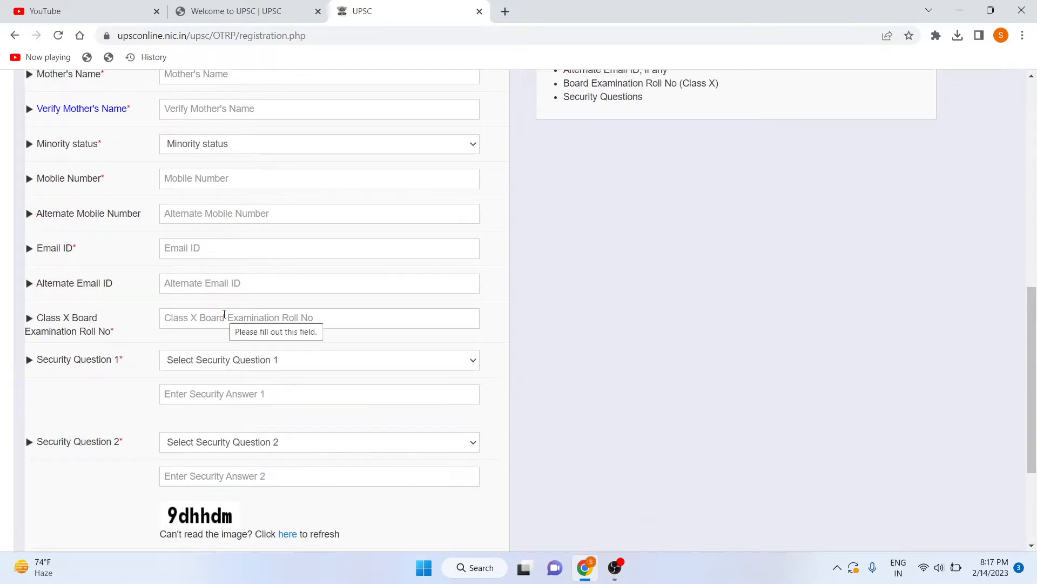
pyautogui.scroll(-1, 224, 314)
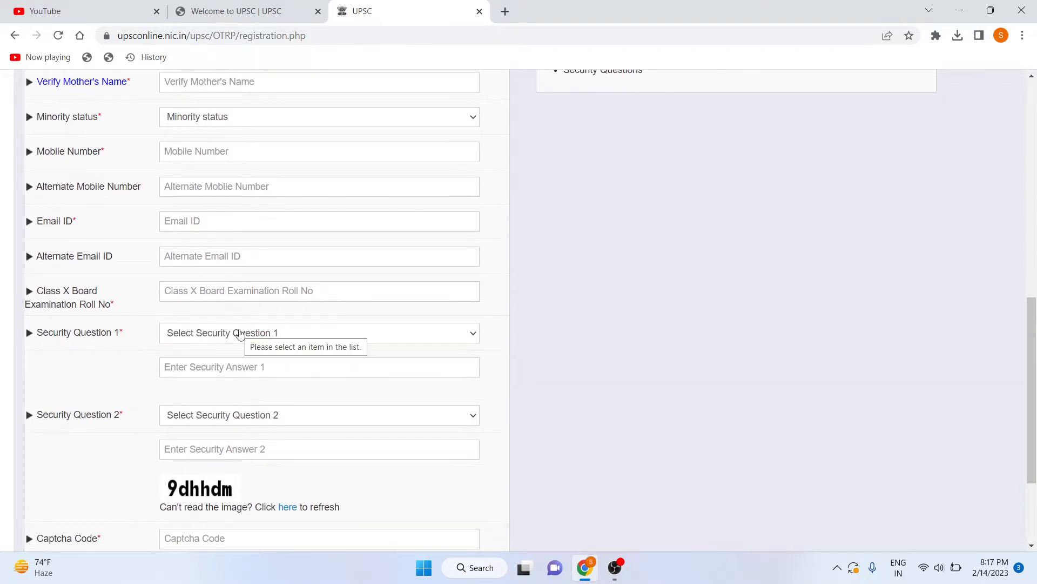
# Set Security Question 1 to 'What is your favorite subject ?' with answer 'maths'.
pyautogui.click(241, 332)
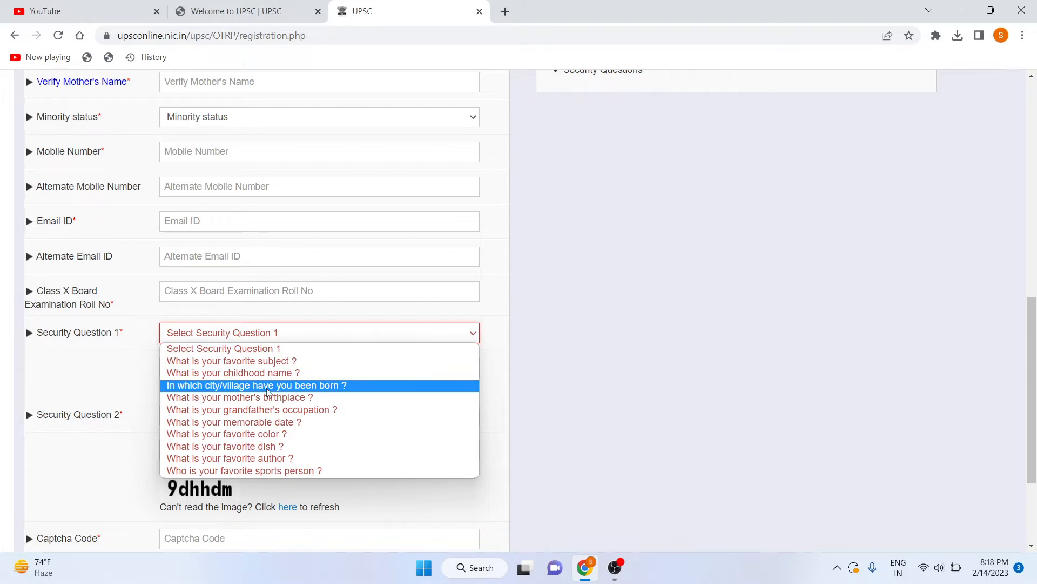
pyautogui.click(254, 362)
pyautogui.click(254, 362)
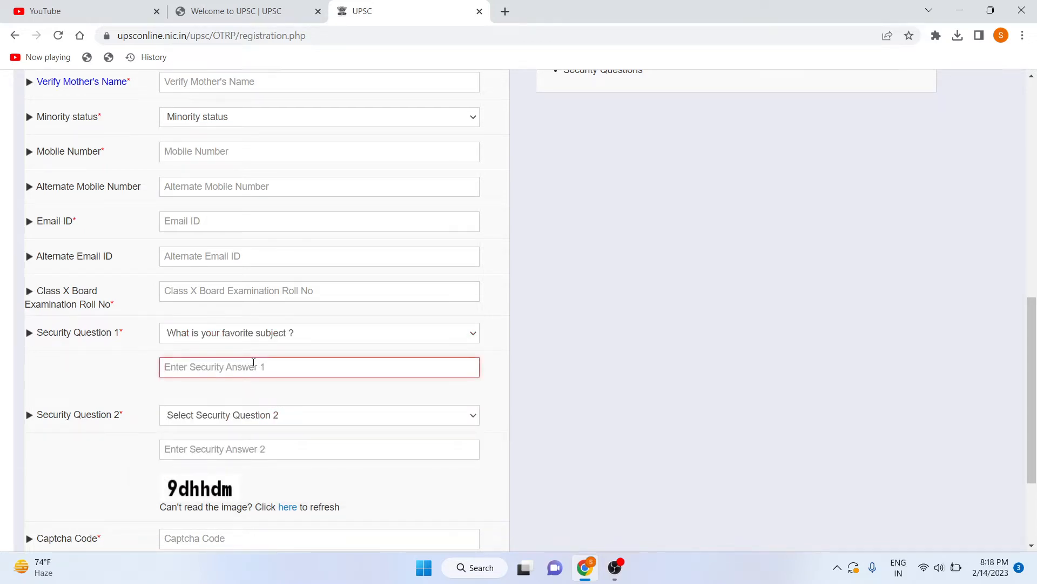
pyautogui.write('maths')
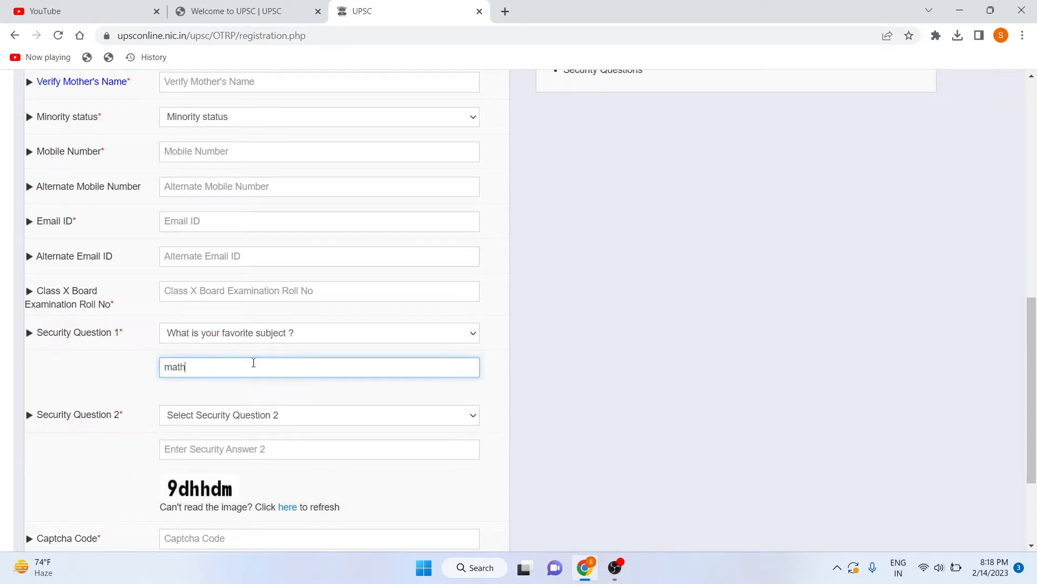
# Set Security Question 2 to 'What is your favorite color ?' with answer 'red'.
pyautogui.click(265, 414)
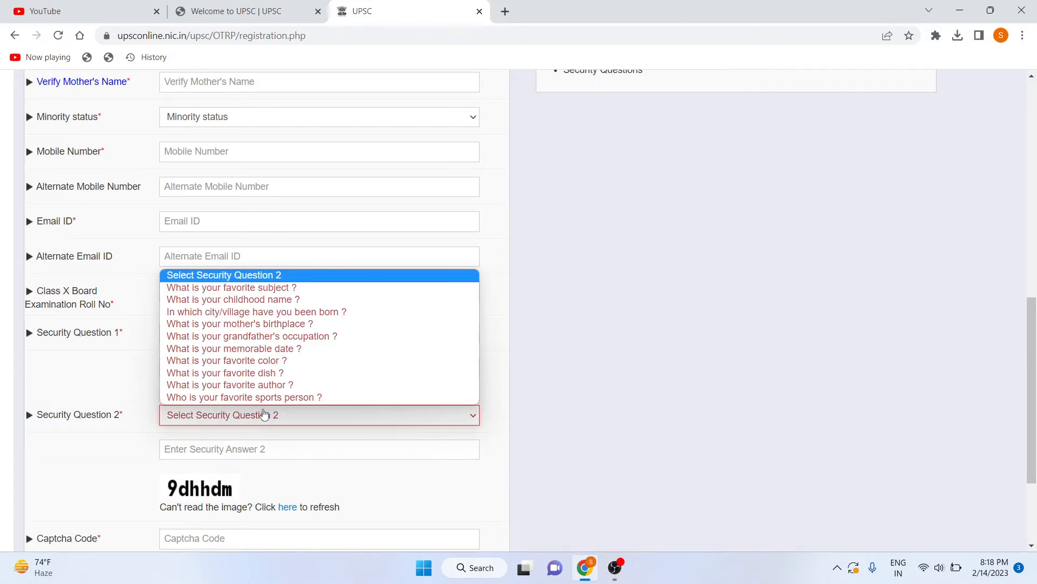
pyautogui.click(275, 361)
pyautogui.click(278, 443)
pyautogui.write('re')
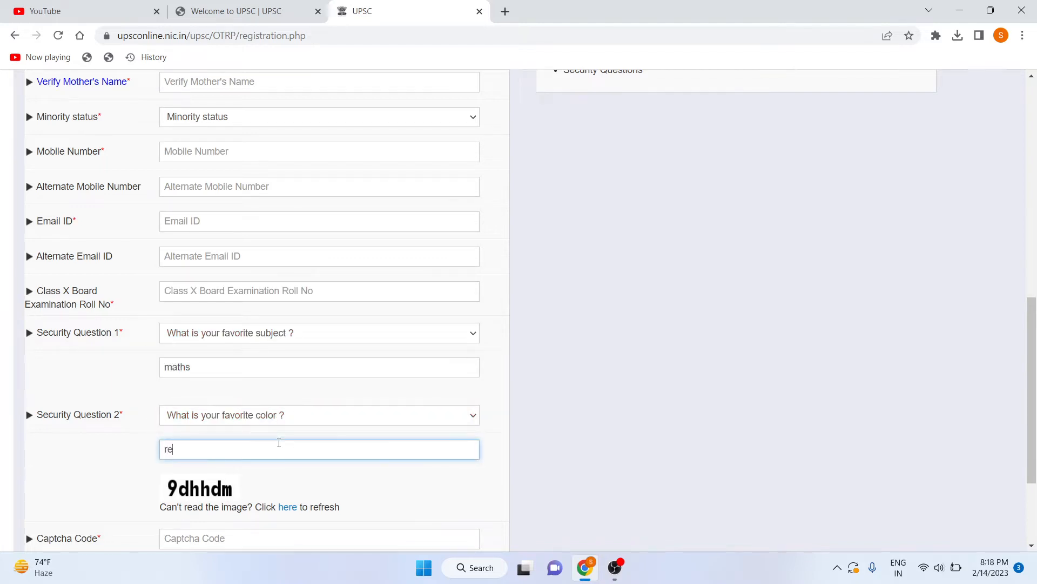
pyautogui.write('d')
pyautogui.scroll(-2, 293, 399)
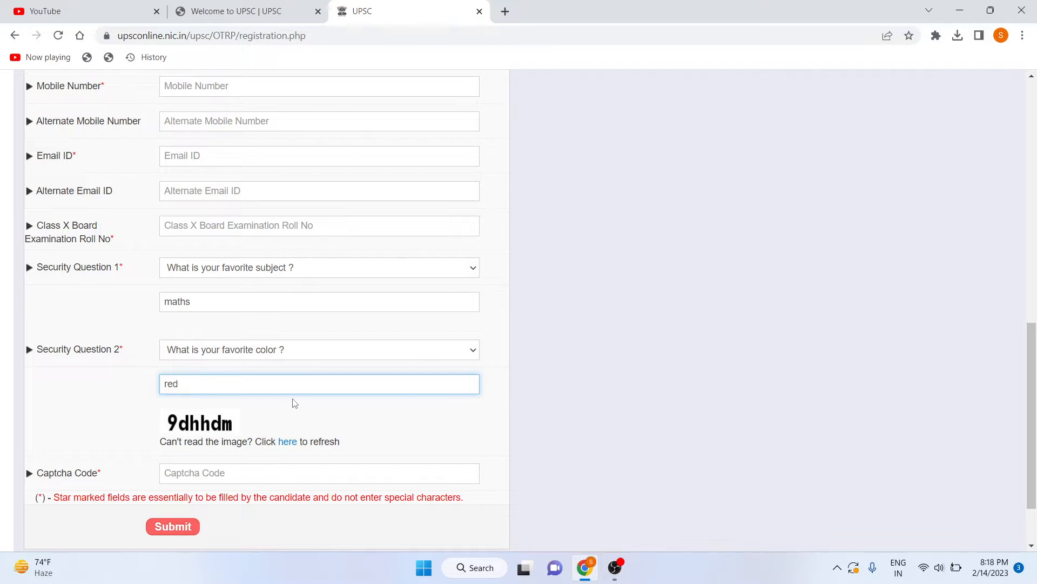
pyautogui.scroll(-1, 294, 403)
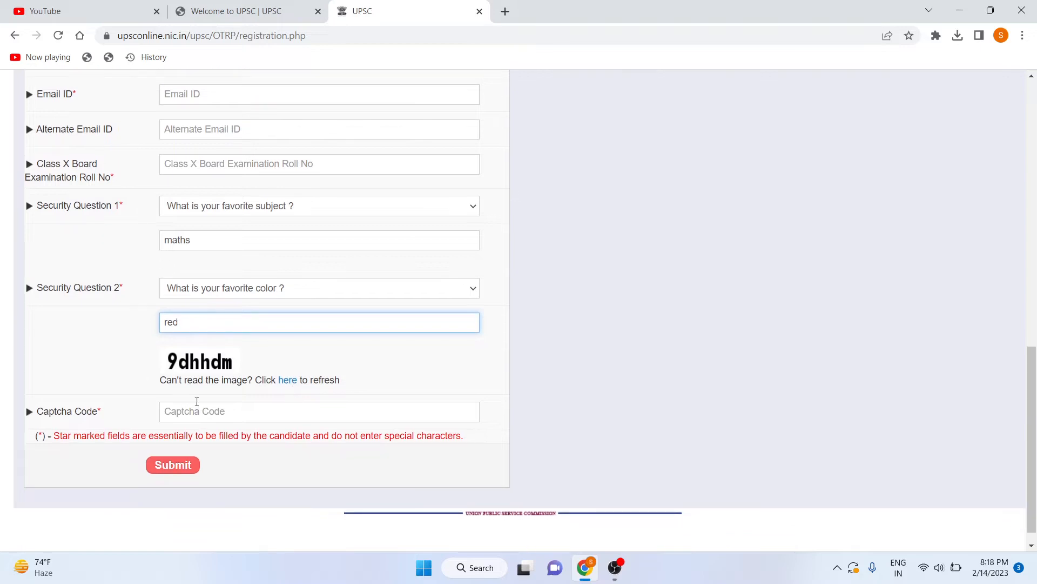
pyautogui.scroll(4, 213, 280)
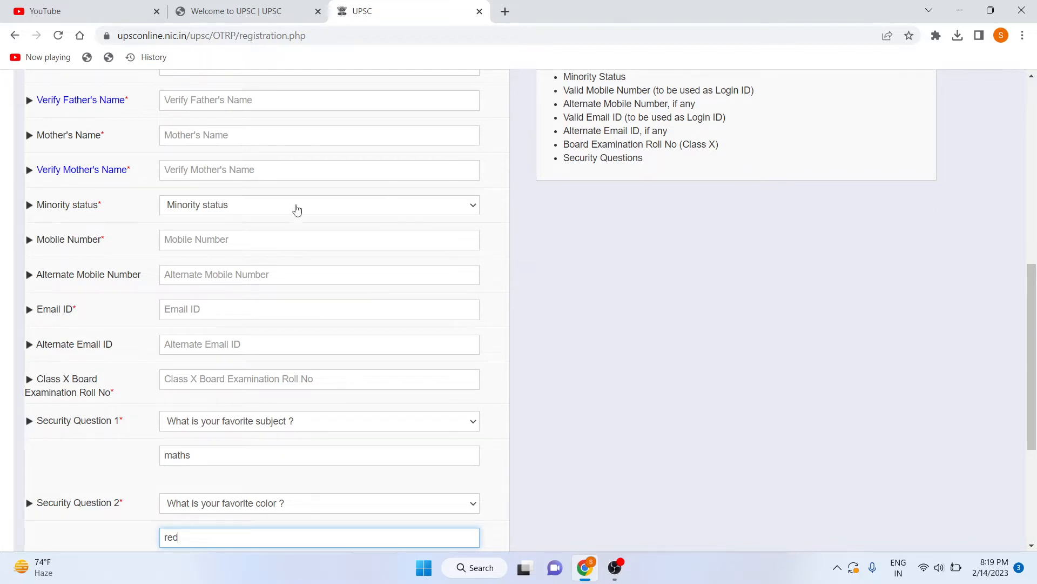
# Leave the registration form and go back to the previous OTR page.
pyautogui.scroll(3, 297, 208)
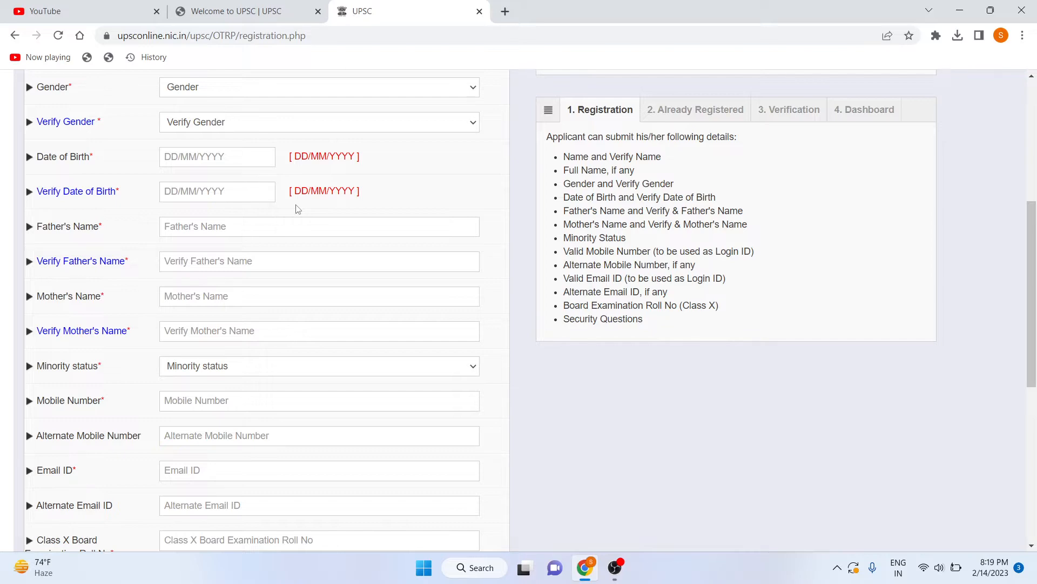
pyautogui.scroll(-3, 297, 208)
pyautogui.scroll(10, 297, 208)
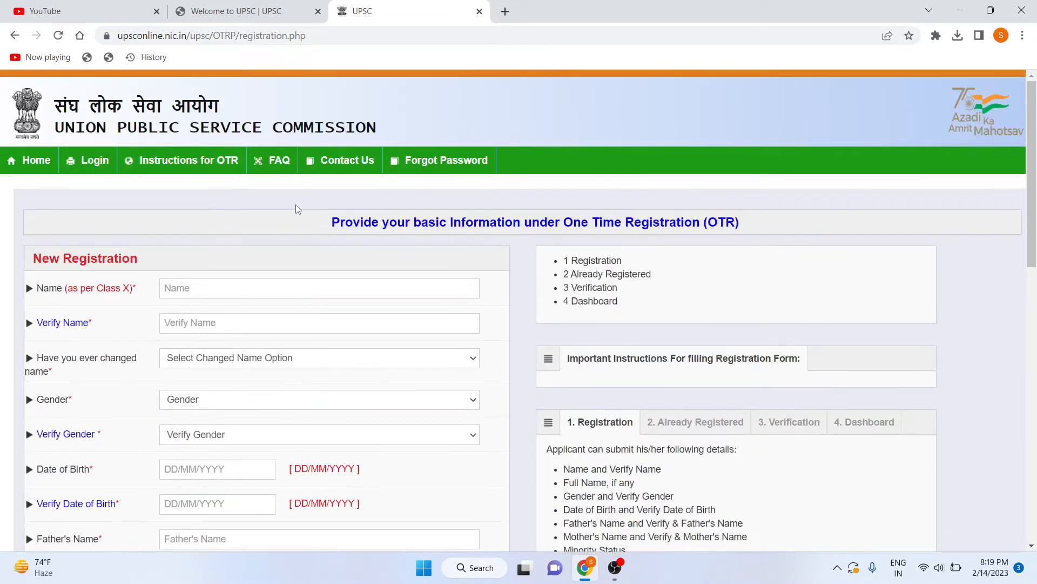
pyautogui.scroll(-1, 387, 324)
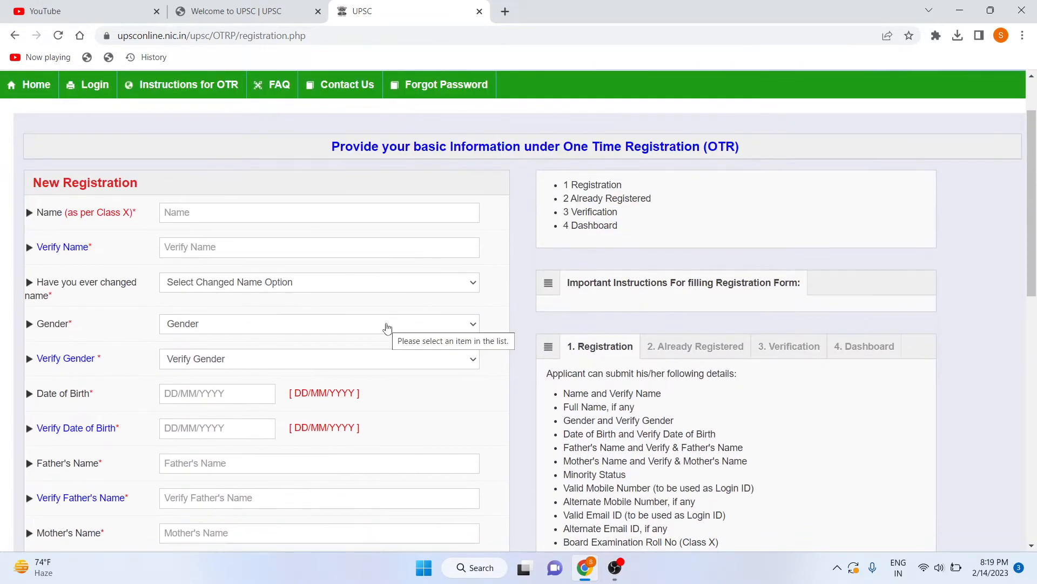
pyautogui.scroll(1, 387, 328)
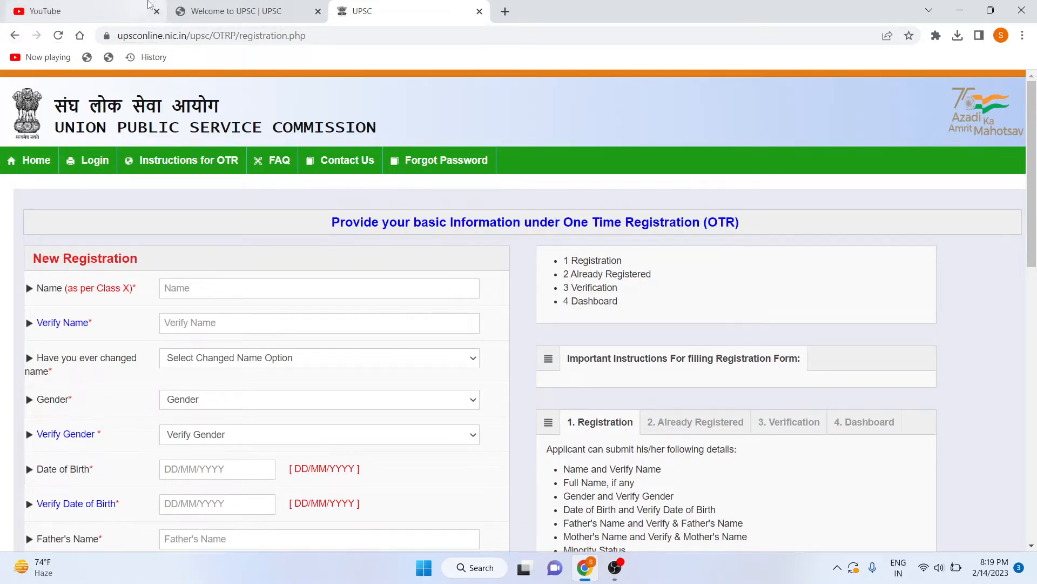
pyautogui.click(248, 11)
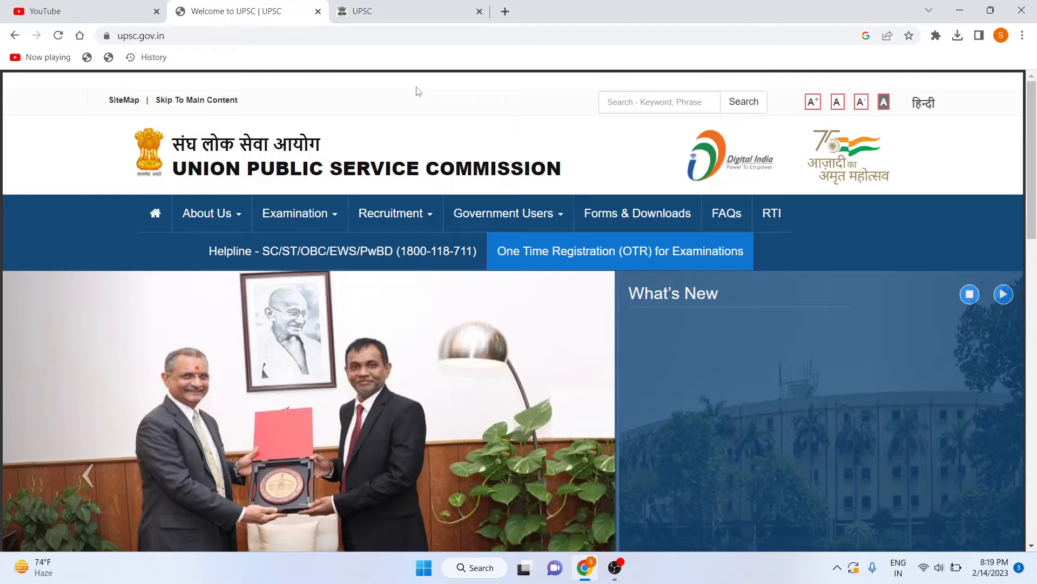
pyautogui.click(366, 9)
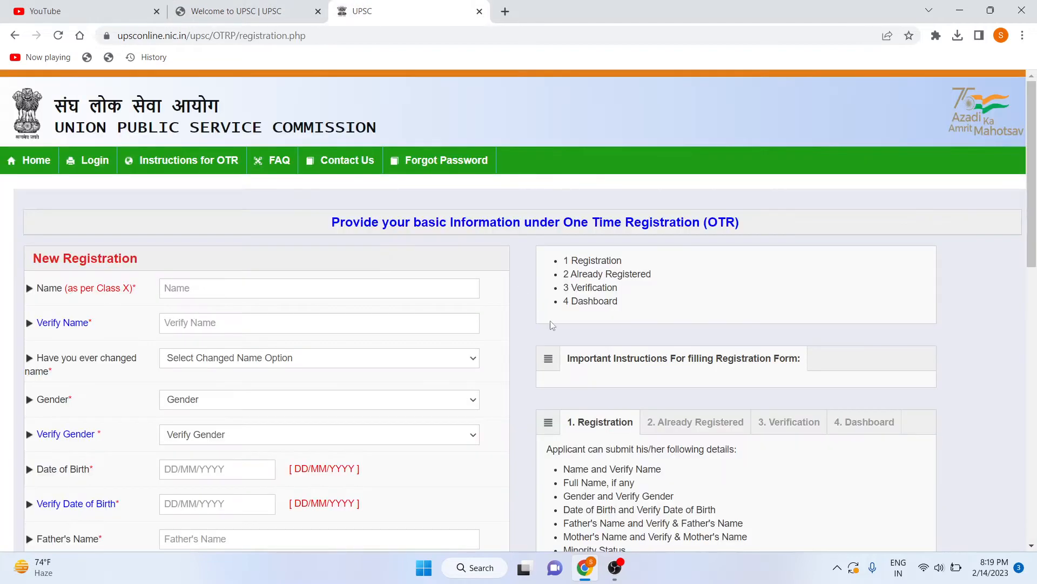
pyautogui.click(16, 36)
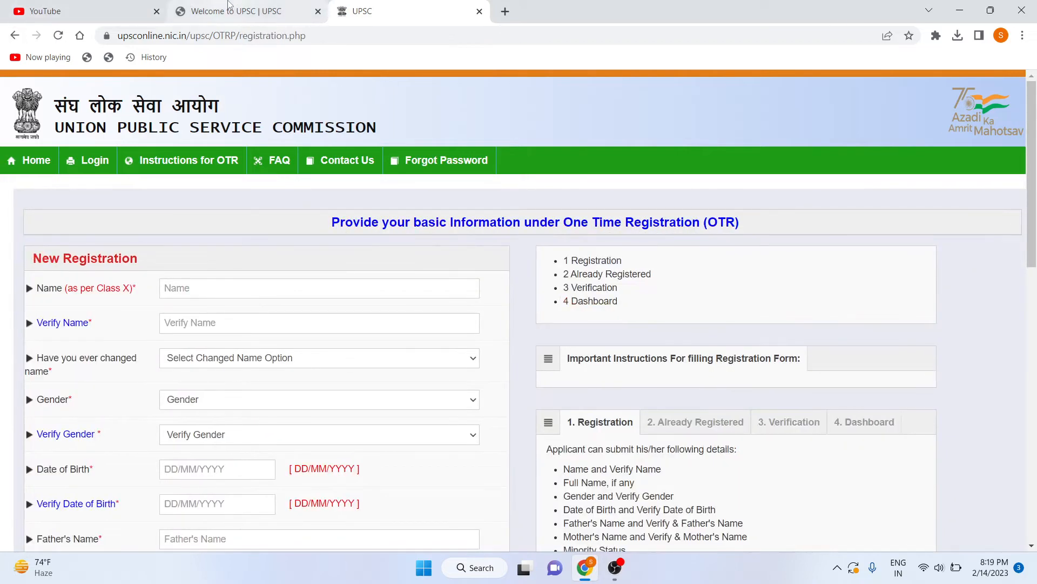
# Reopen the OTR portal from upsc.gov.in, close the leftover registration tab, and show the login page.
pyautogui.click(206, 11)
pyautogui.moveTo(503, 213)
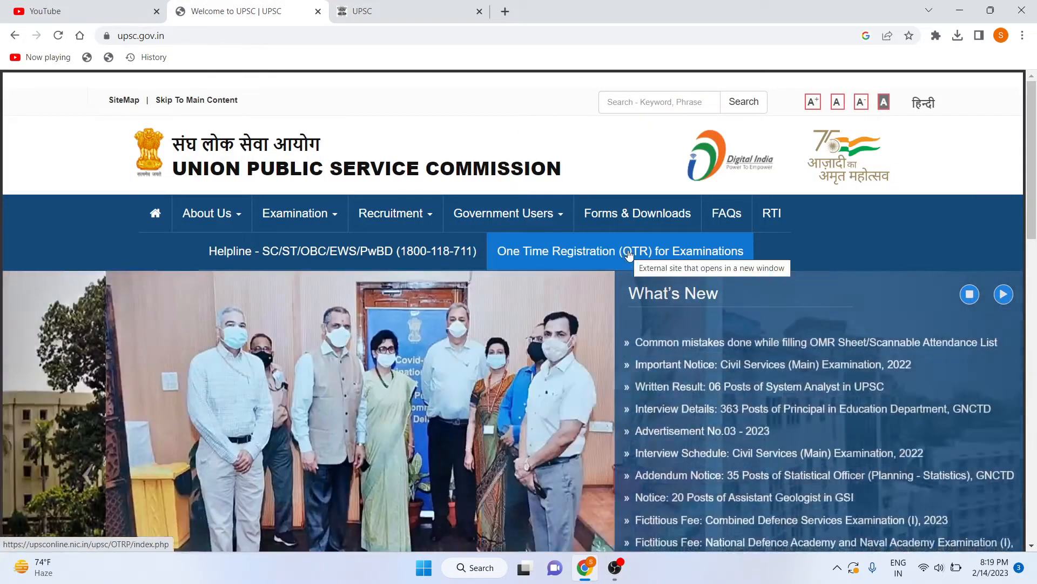
pyautogui.click(627, 254)
pyautogui.click(605, 5)
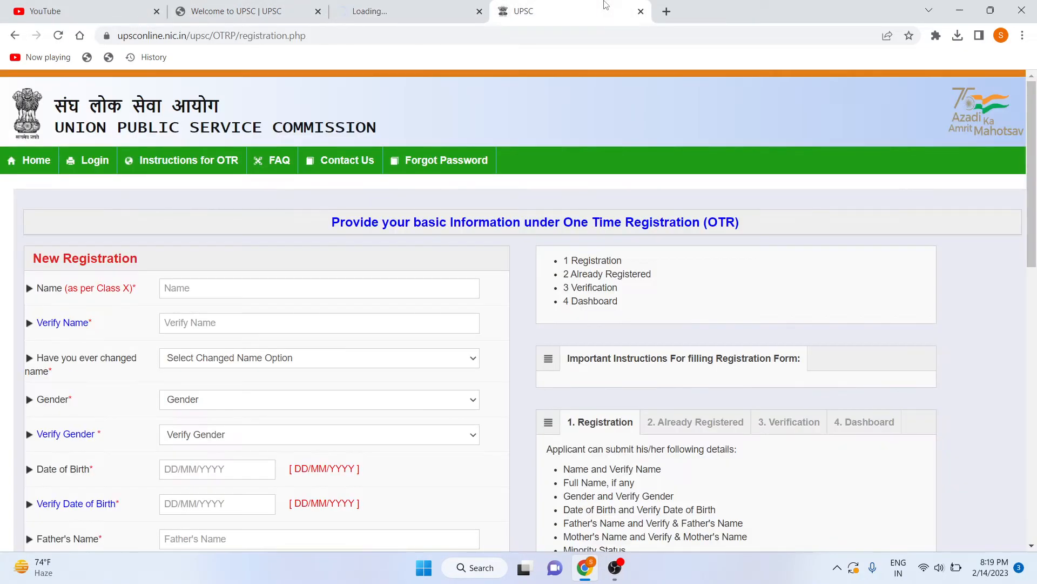
pyautogui.hotkey('ctrl', 'w')
pyautogui.click(211, 4)
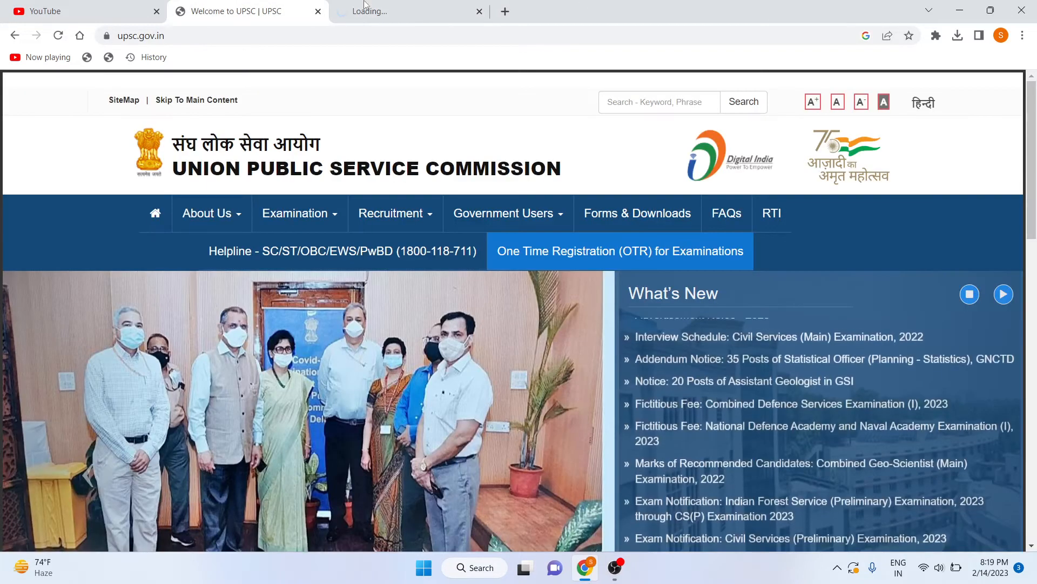
pyautogui.click(420, 5)
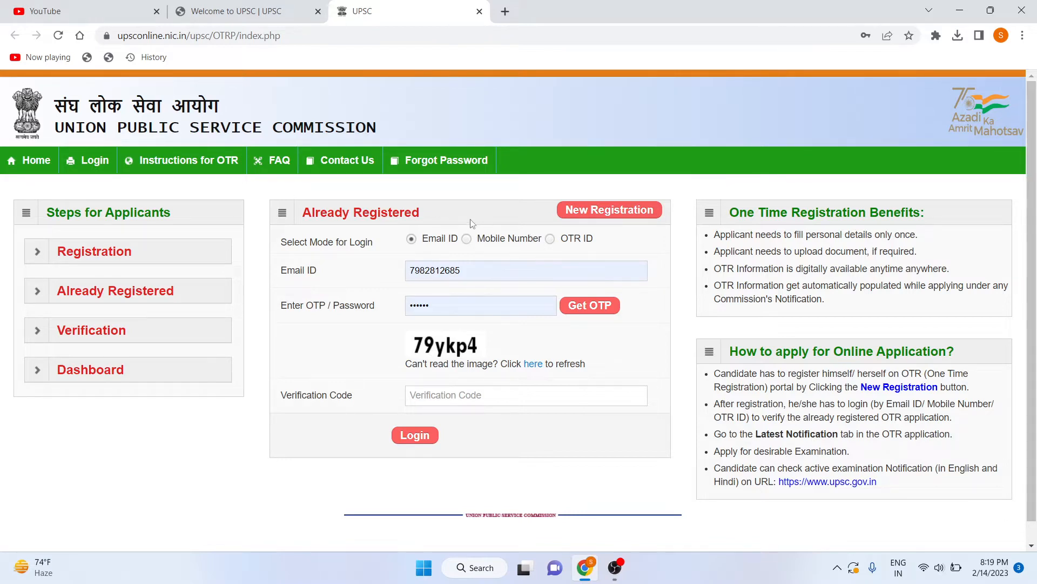
# Clear the autofilled password and request an OTP for the entered login ID.
pyautogui.click(411, 305)
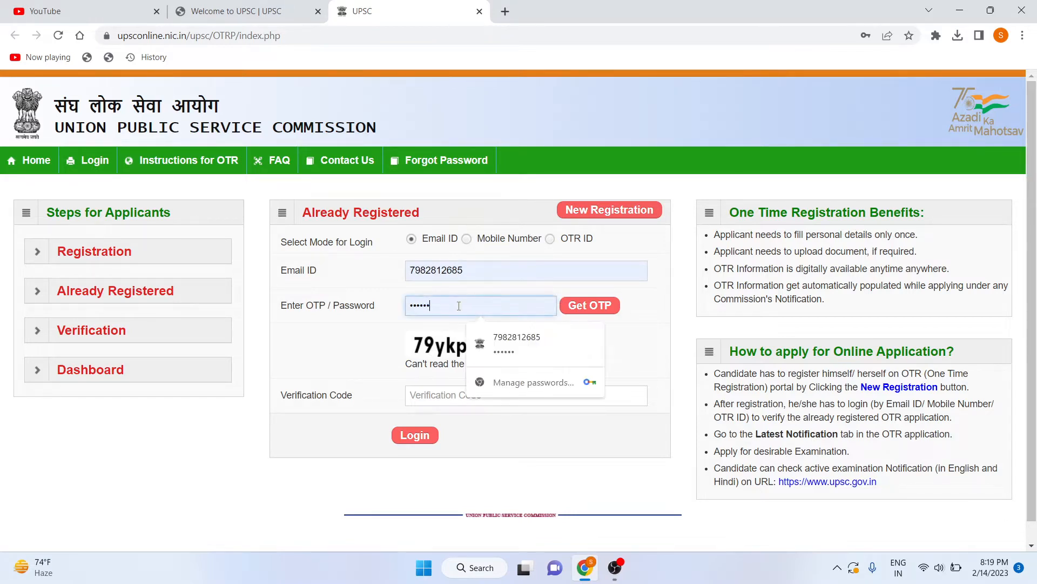
pyautogui.doubleClick(410, 305)
pyautogui.press('BackSpace')
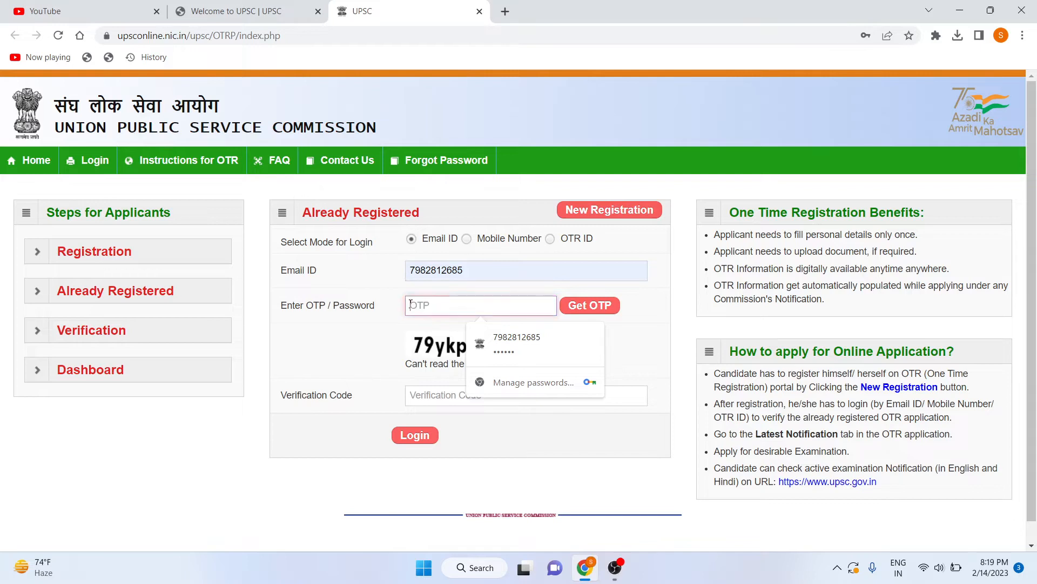
pyautogui.click(587, 314)
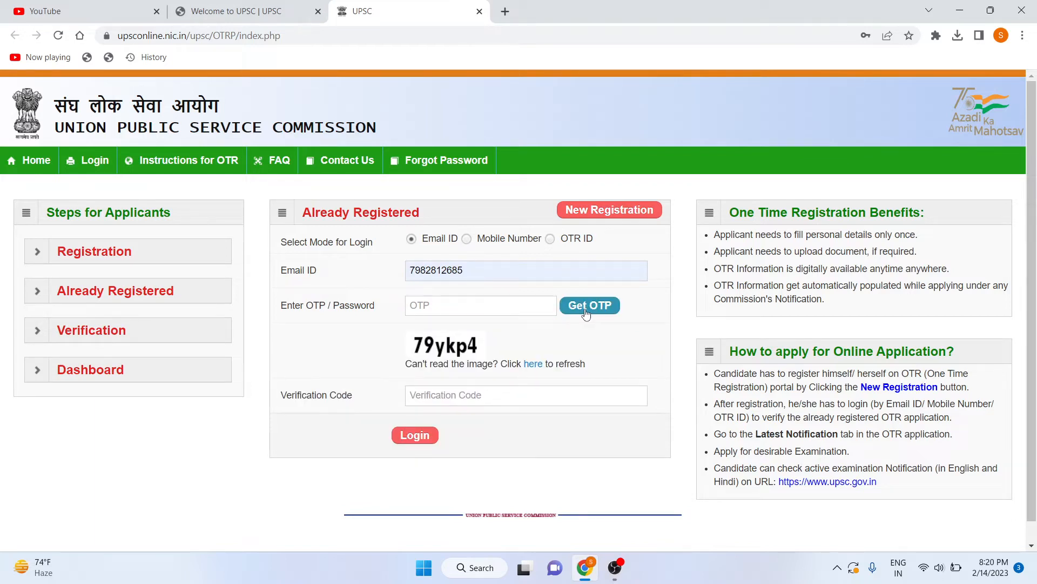
pyautogui.click(586, 313)
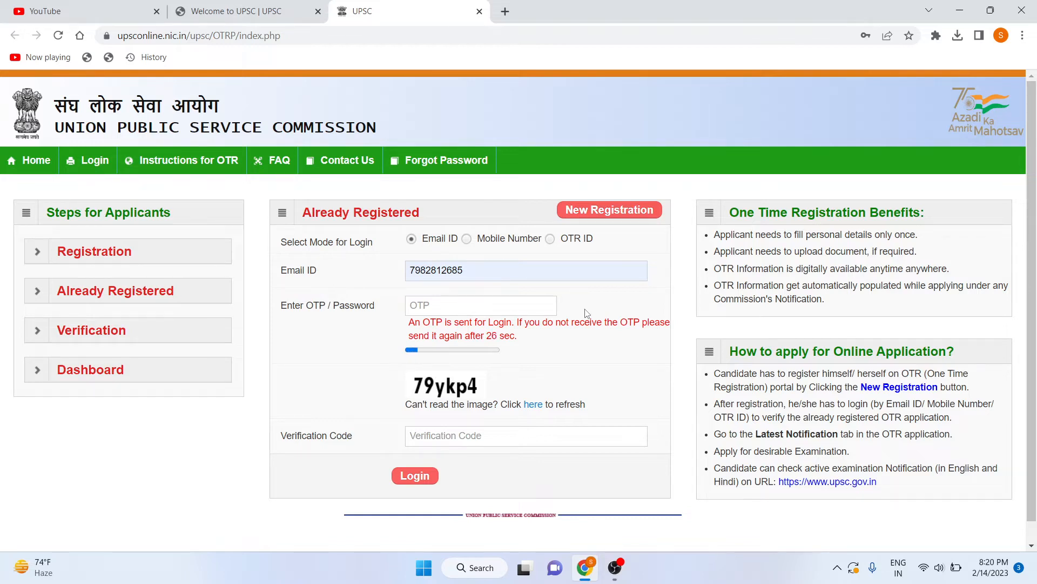
pyautogui.click(498, 307)
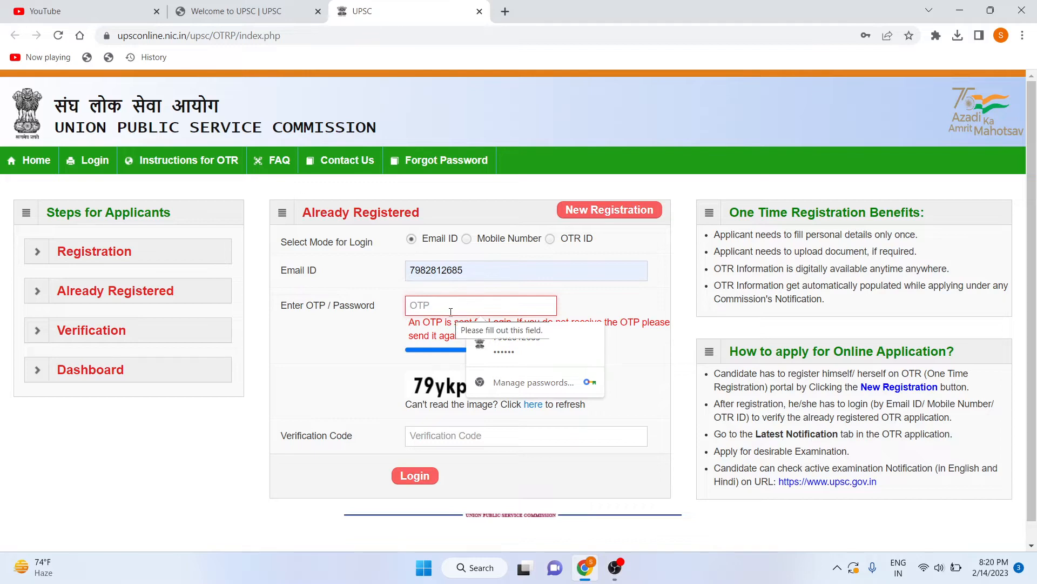
pyautogui.click(663, 377)
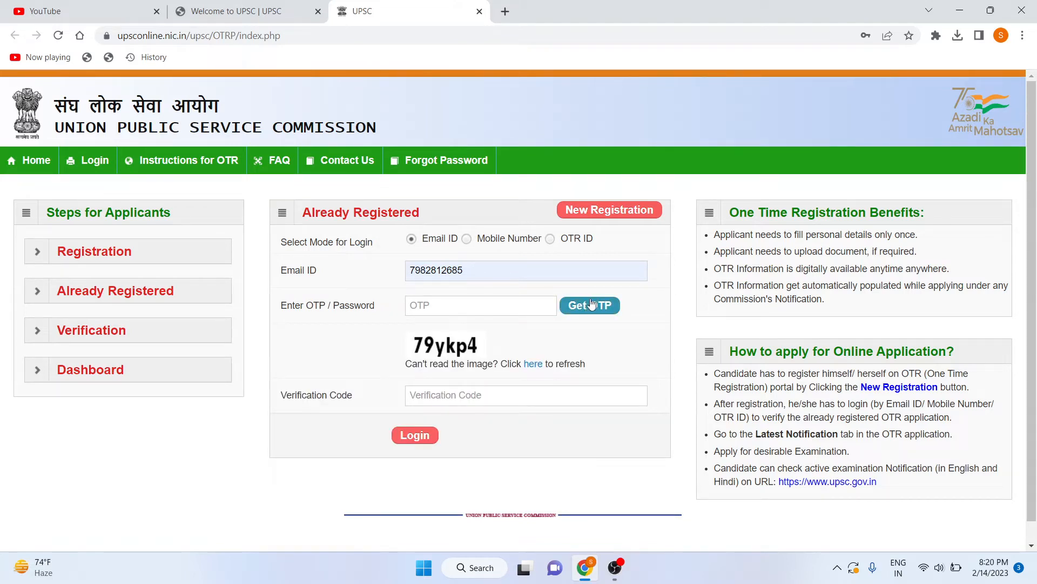
# Replace the login ID with the applicant's mobile number and request a fresh OTP.
pyautogui.moveTo(505, 271); pyautogui.dragTo(394, 284)
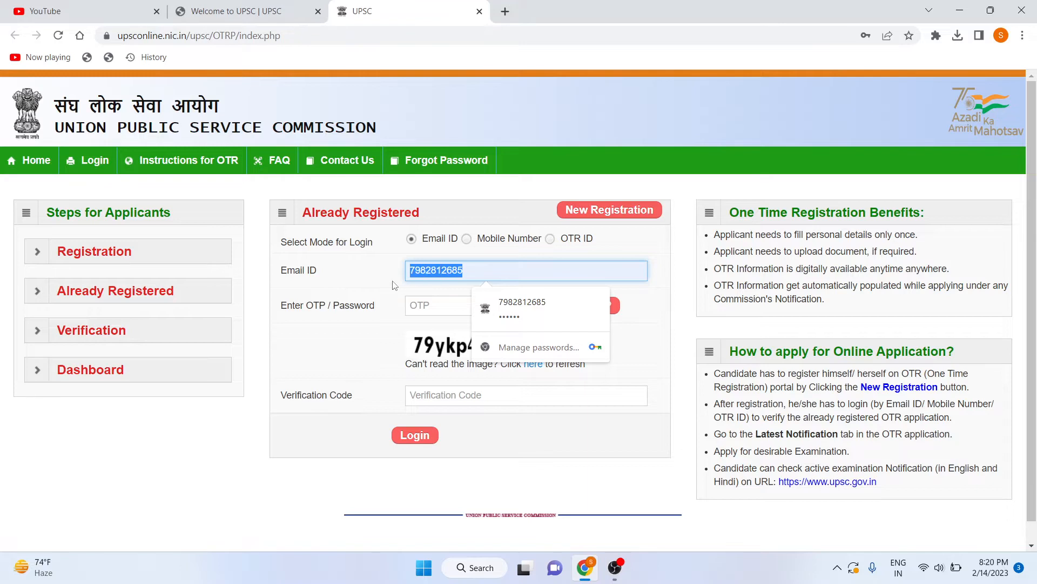
pyautogui.press('BackSpace')
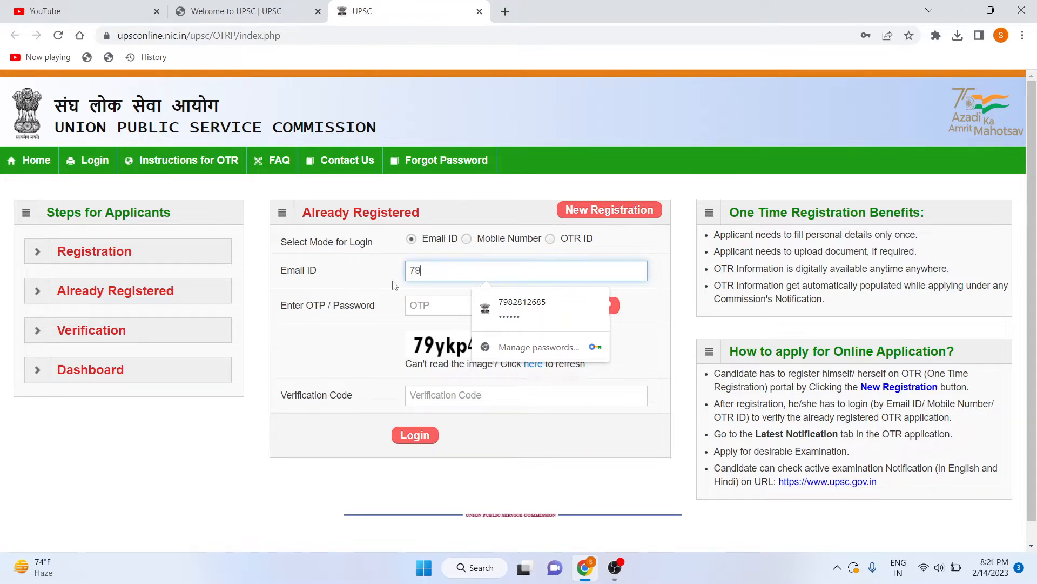
pyautogui.click(597, 308)
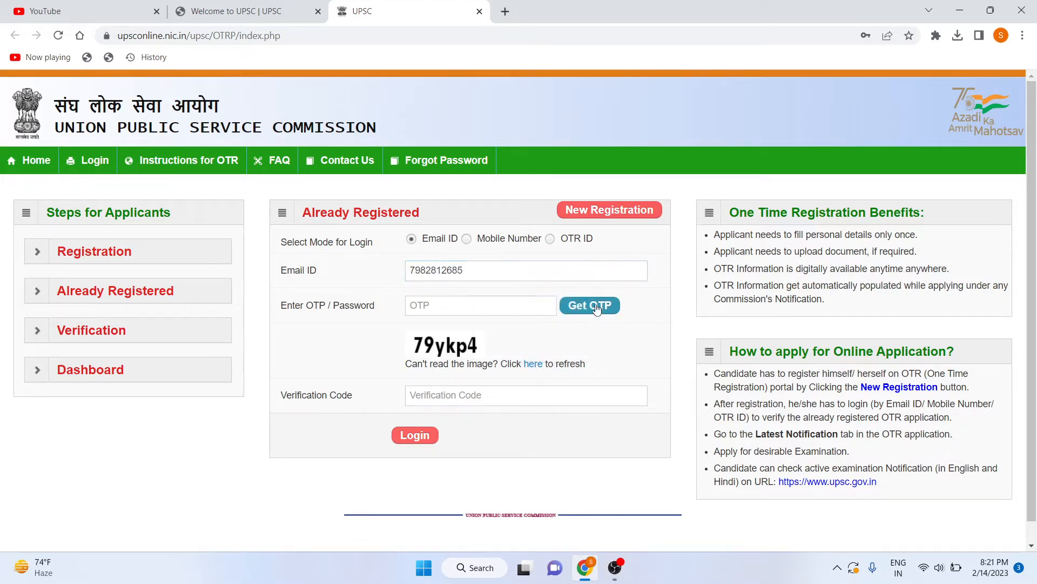
# Enter the OTP and captcha code, attempt login, and dismiss the invalid Email ID alert twice.
pyautogui.click(519, 302)
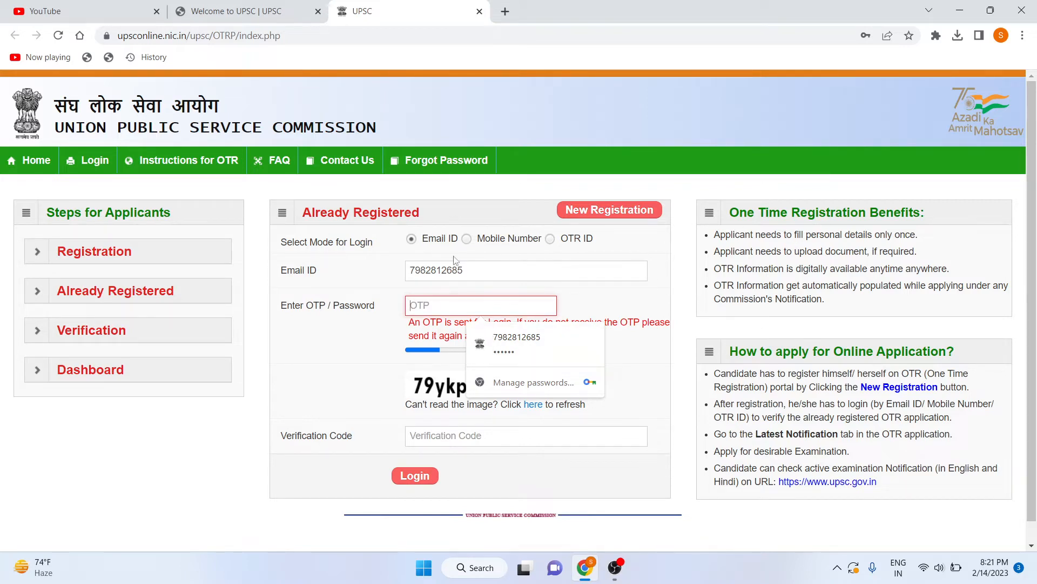
pyautogui.click(463, 305)
pyautogui.write('1')
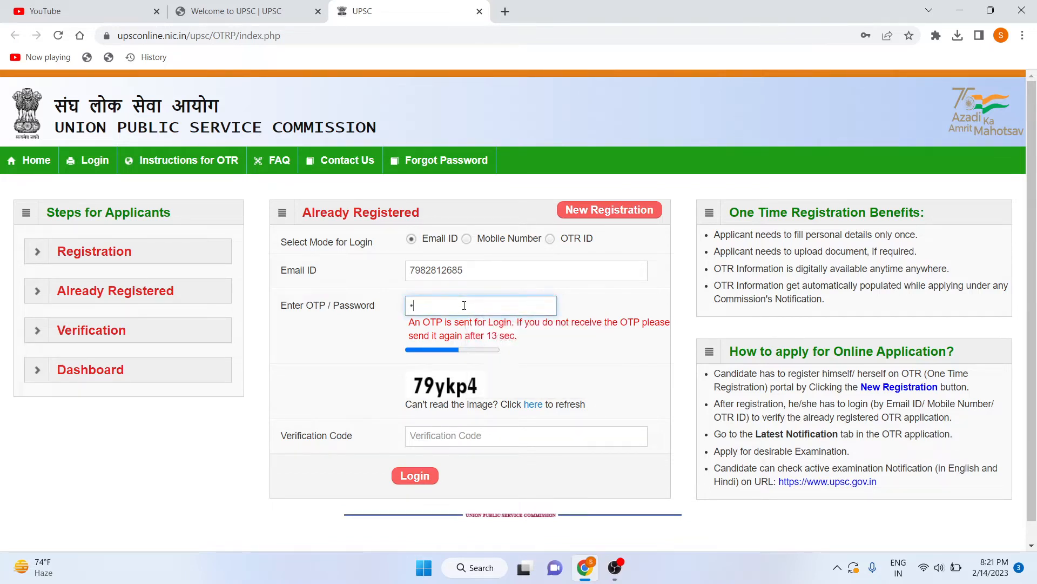
pyautogui.write('1111')
pyautogui.click(463, 437)
pyautogui.write('7')
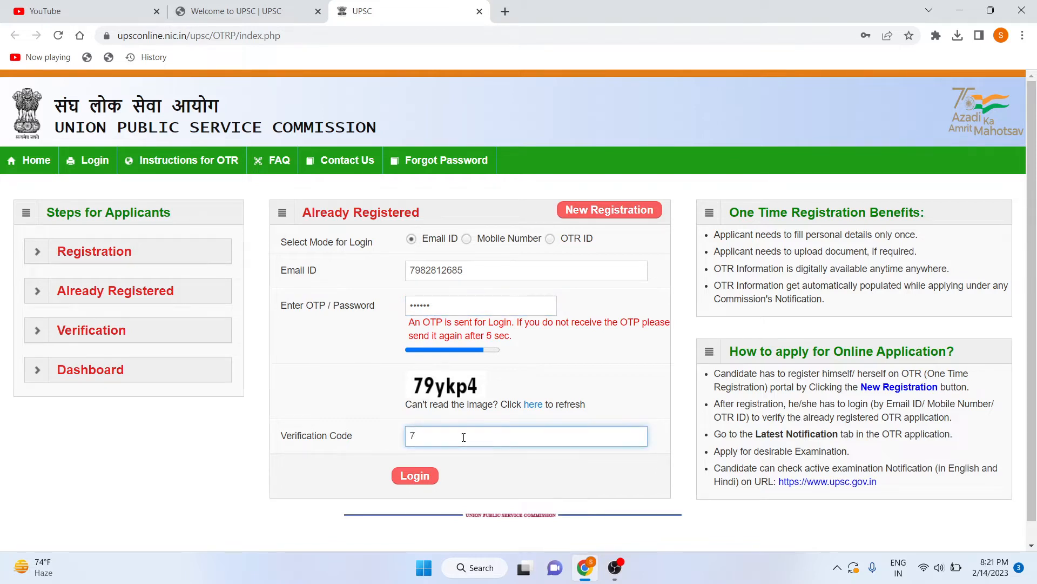
pyautogui.write('9ykp4')
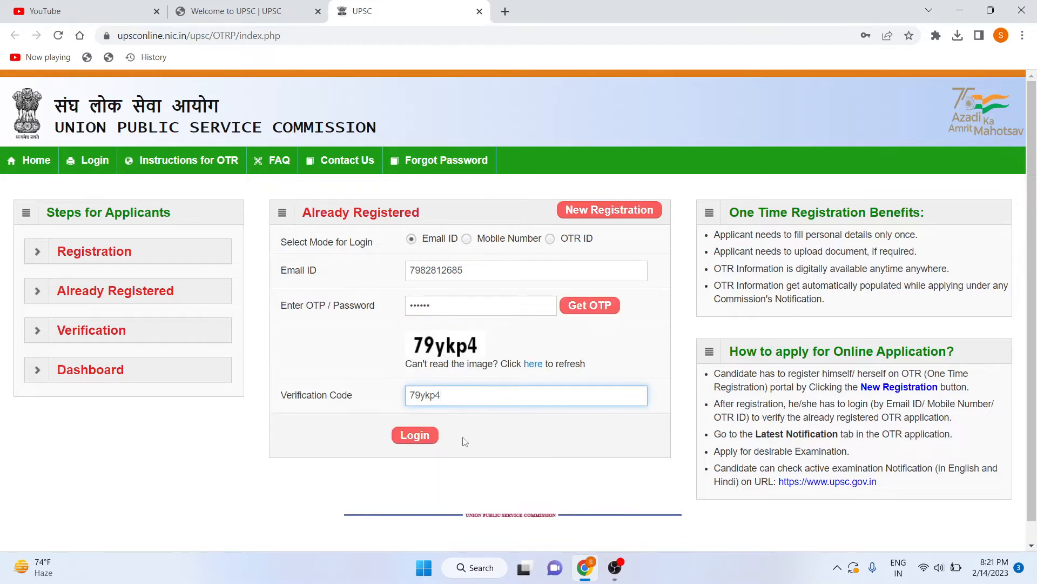
pyautogui.click(415, 438)
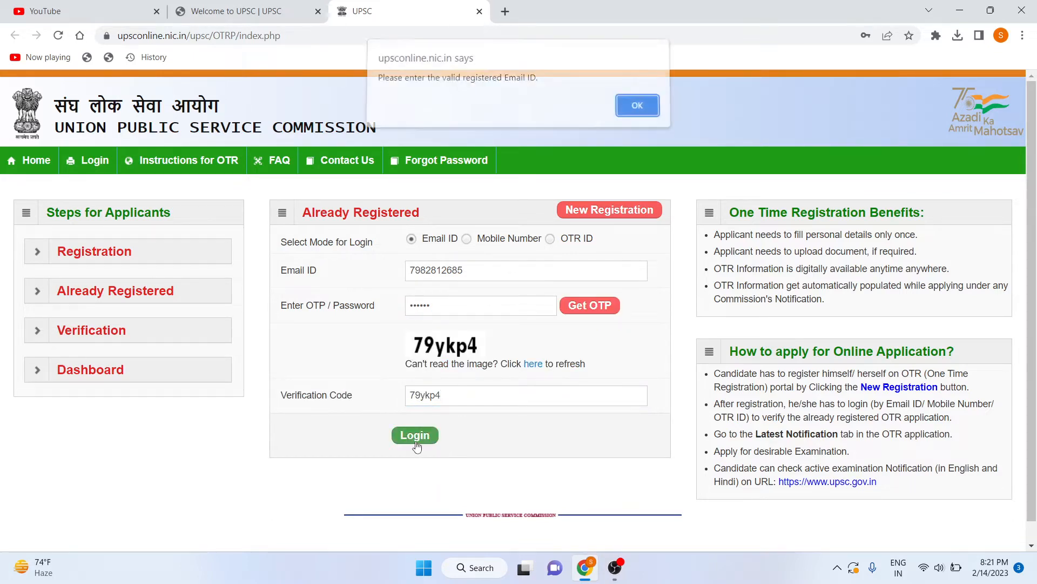
pyautogui.click(643, 110)
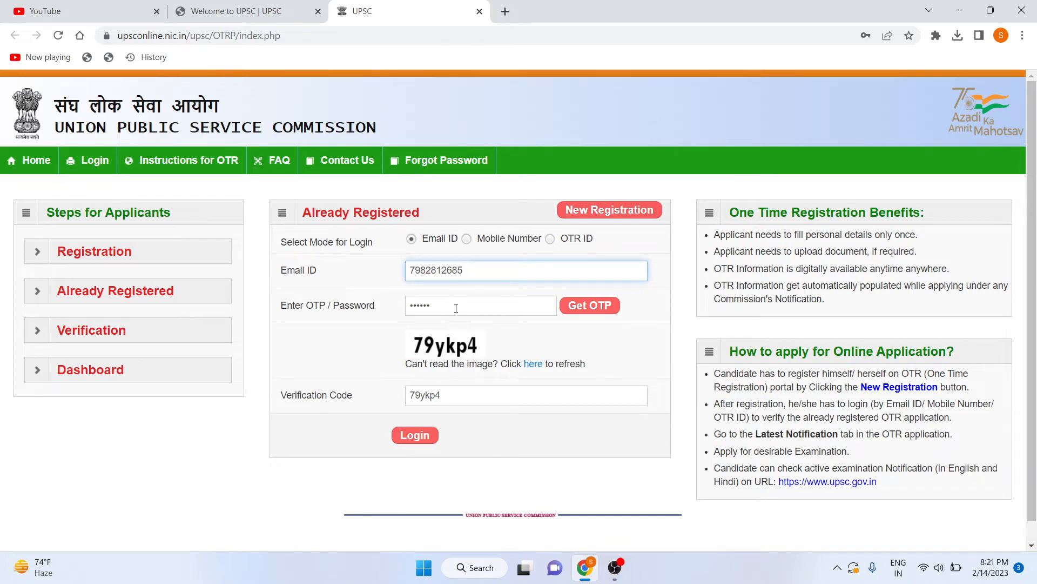
pyautogui.click(415, 435)
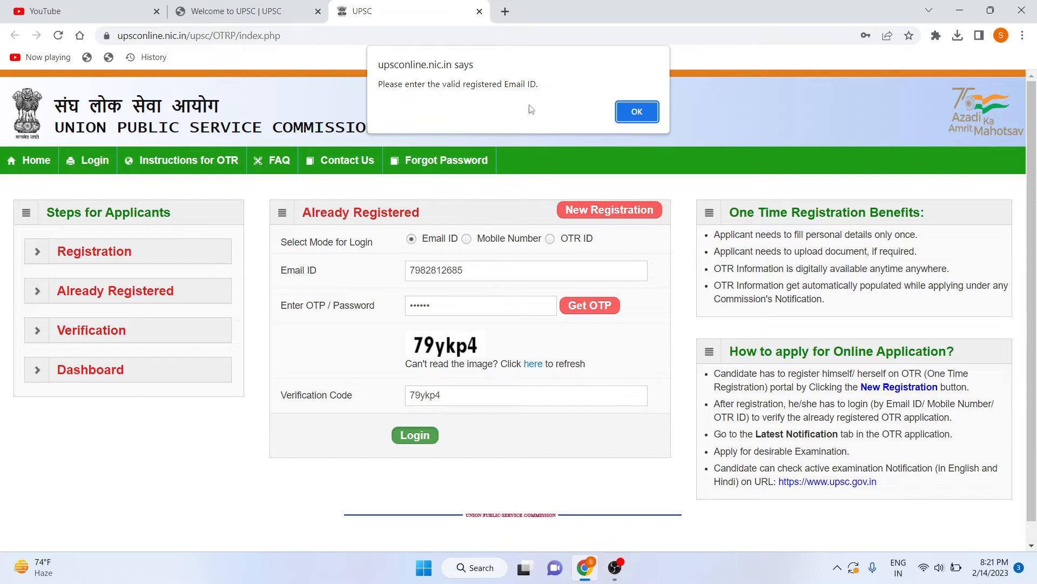
pyautogui.click(632, 113)
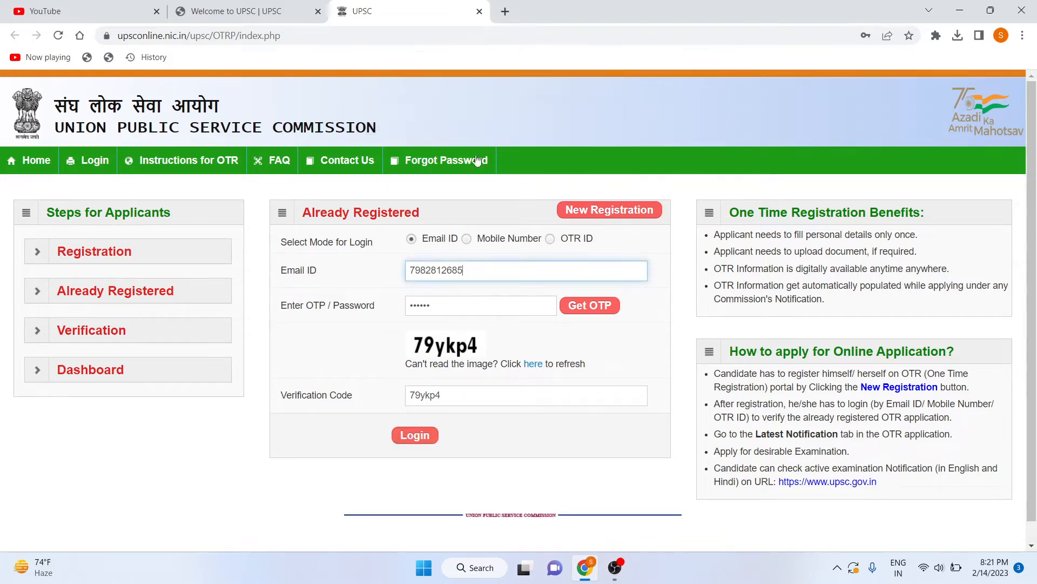
# Switch login to Mobile Number, enter the applicant's number, request an OTP and enter it.
pyautogui.click(469, 239)
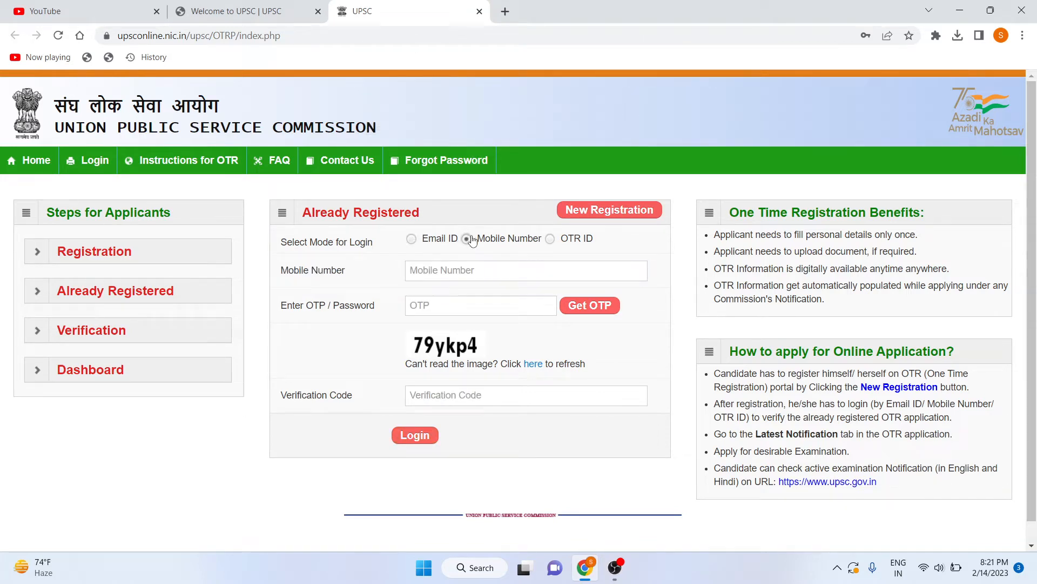
pyautogui.click(470, 272)
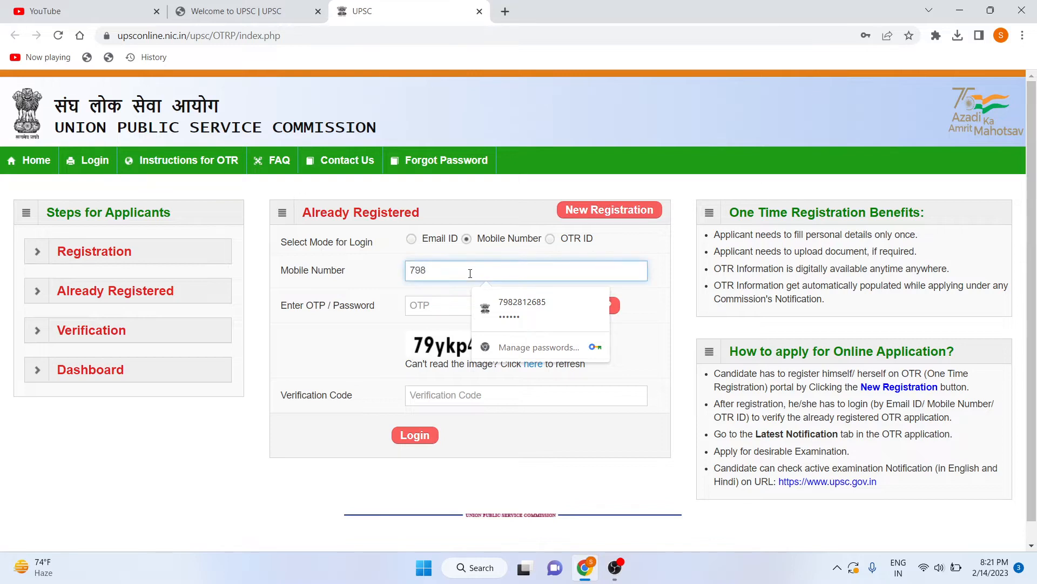
pyautogui.click(463, 308)
pyautogui.click(586, 312)
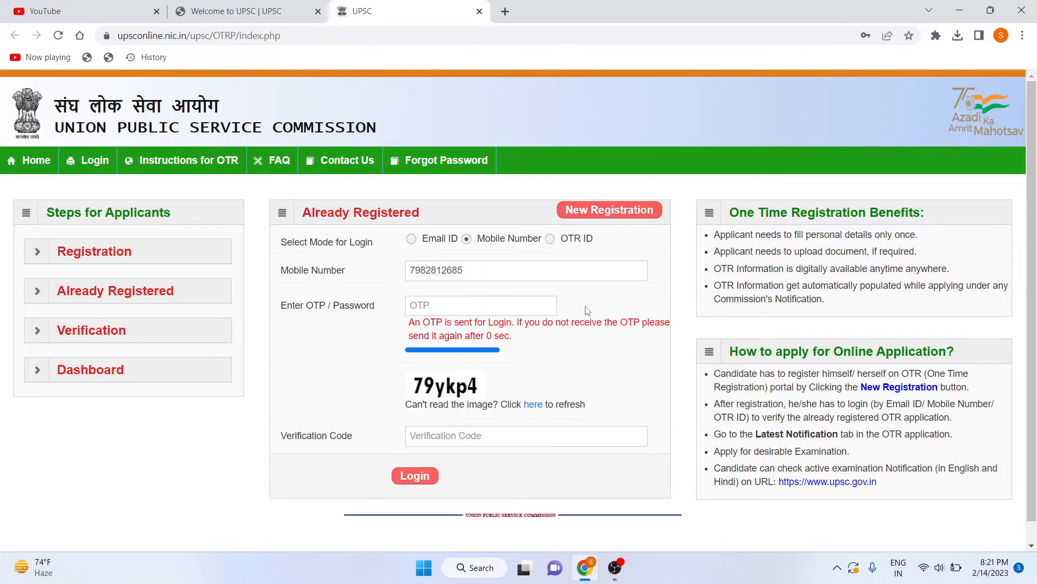
pyautogui.click(489, 305)
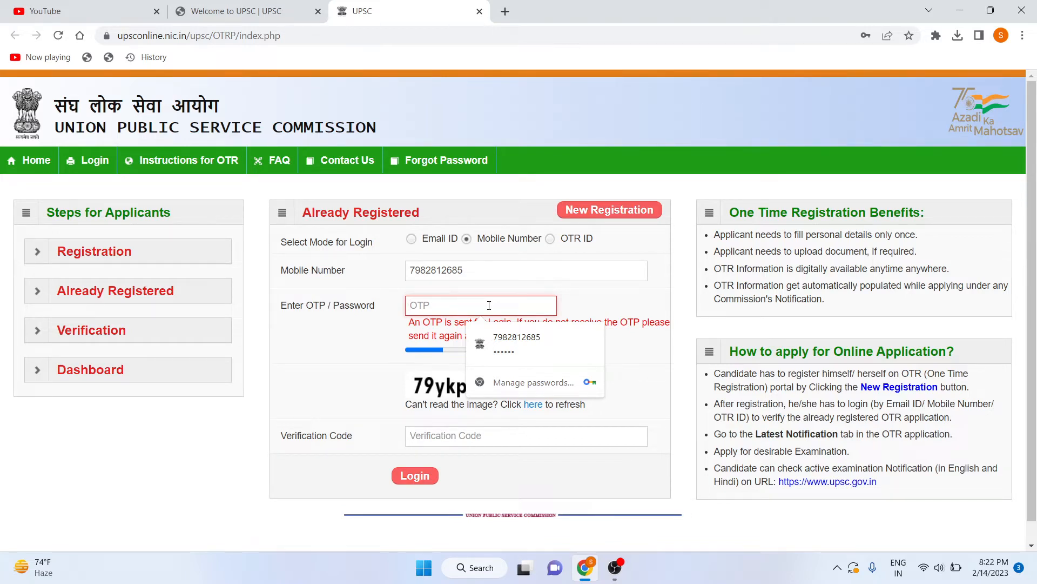
pyautogui.write('•')
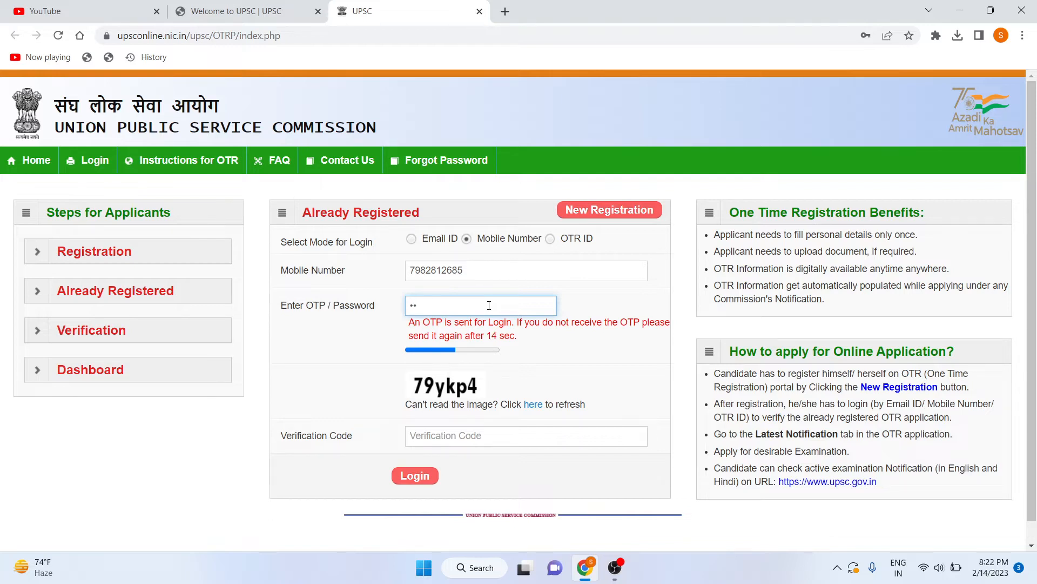
pyautogui.write('•••••')
# Refresh the captcha, enter the new captcha code, and log in to the OTR dashboard.
pyautogui.click(475, 429)
pyautogui.write('7')
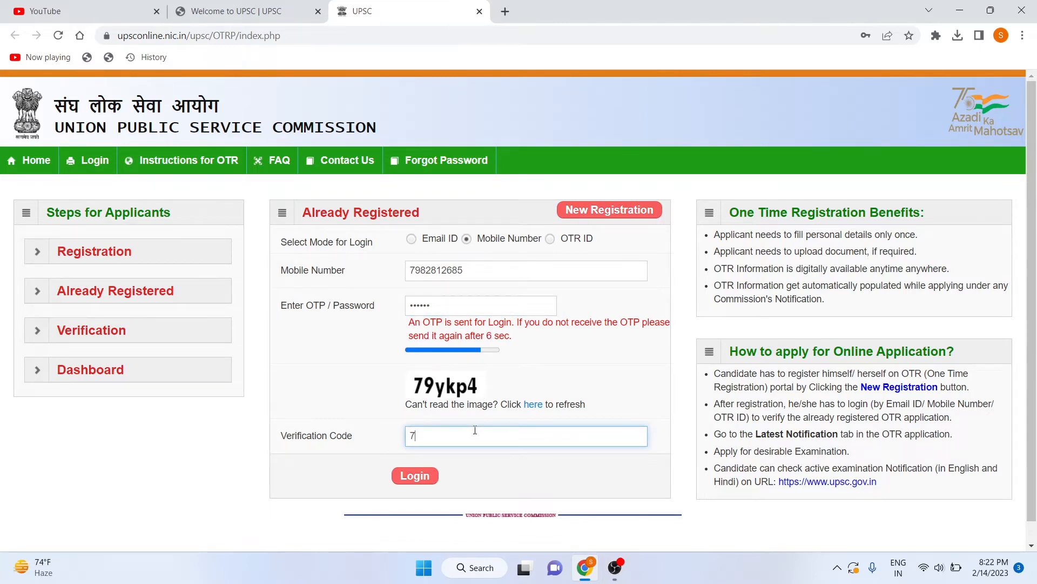
pyautogui.write('9ykp4')
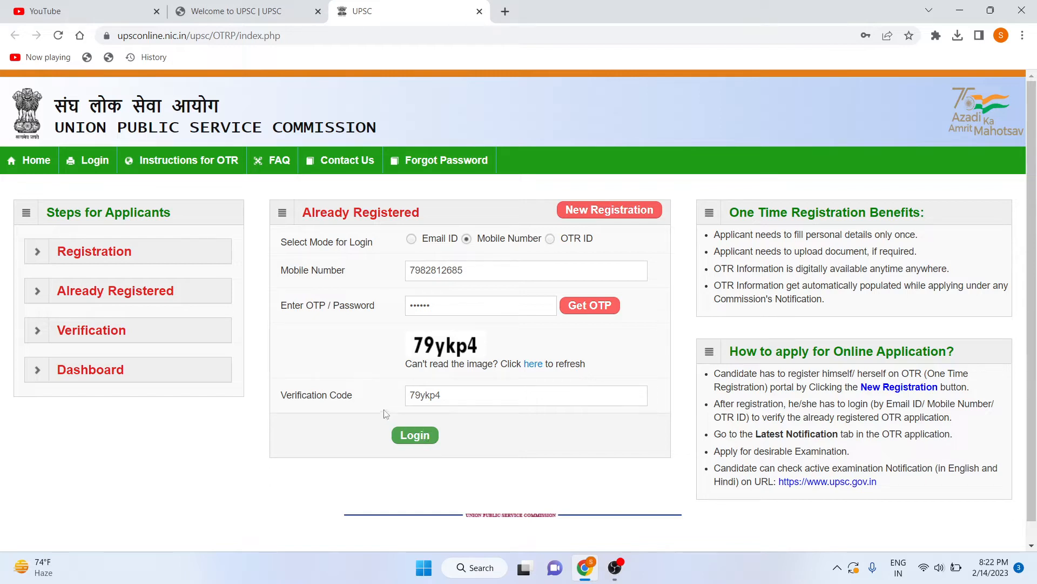
pyautogui.click(534, 364)
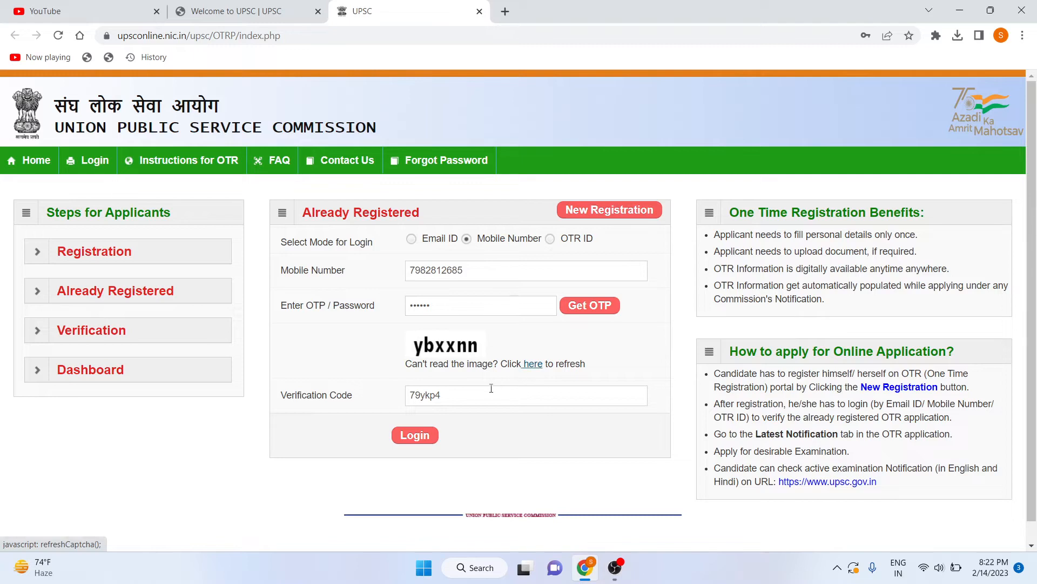
pyautogui.doubleClick(426, 398)
pyautogui.press('BackSpace')
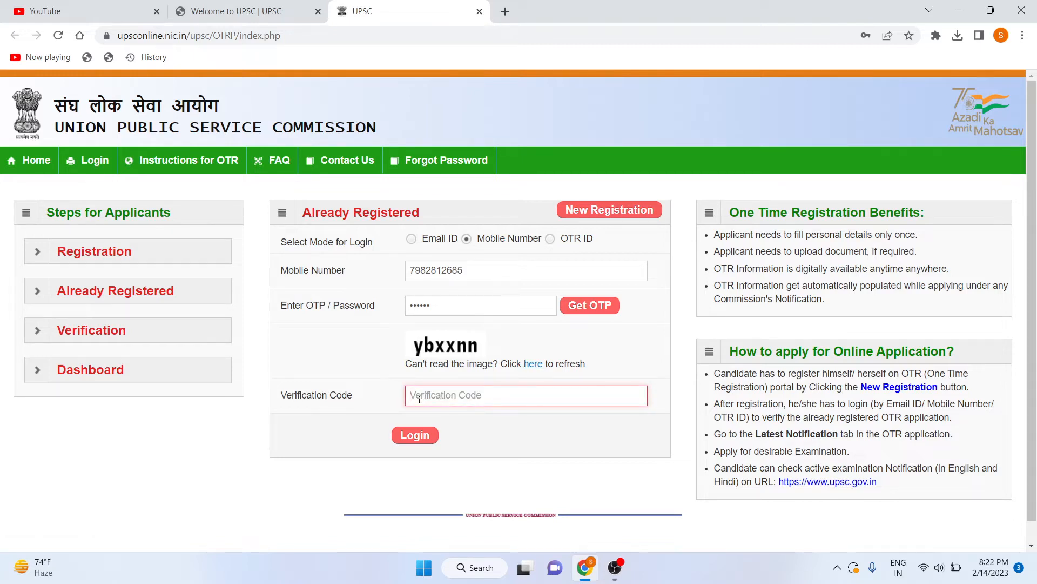
pyautogui.write('y')
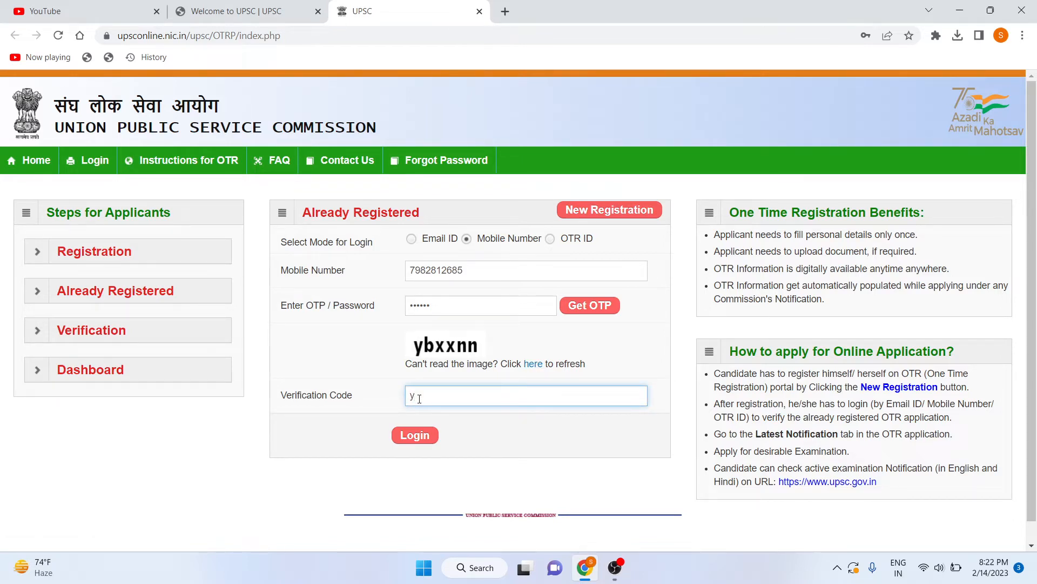
pyautogui.write('bxxnn')
pyautogui.click(421, 432)
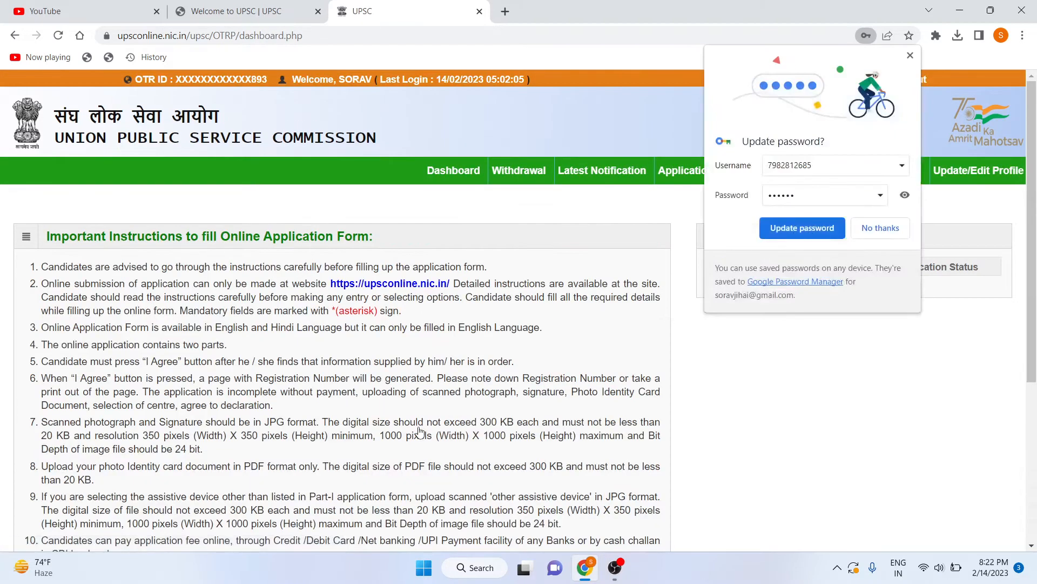
pyautogui.click(802, 228)
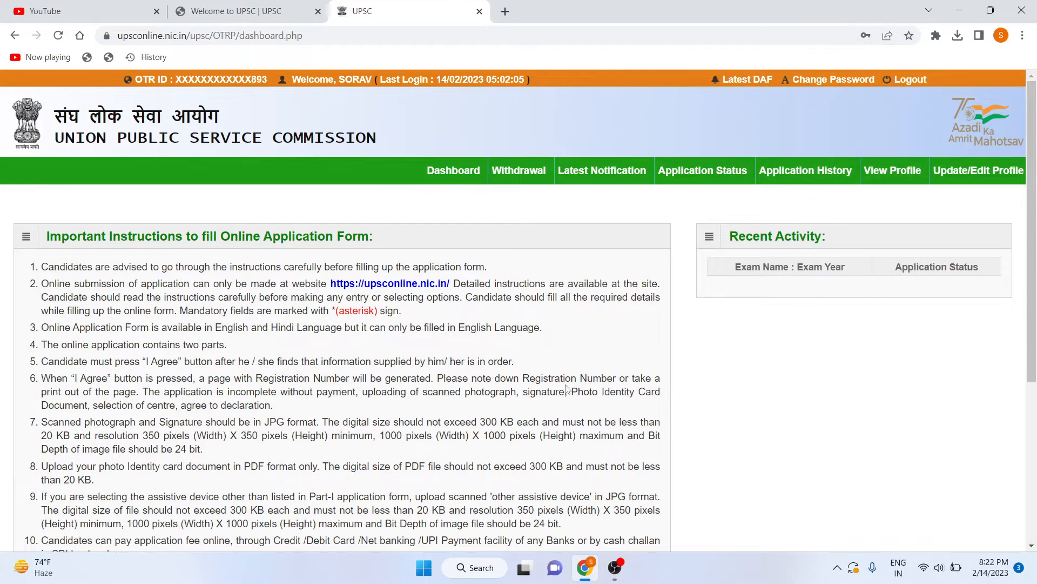
pyautogui.scroll(-5, 567, 389)
pyautogui.scroll(5, 303, 226)
pyautogui.scroll(-5, 168, 332)
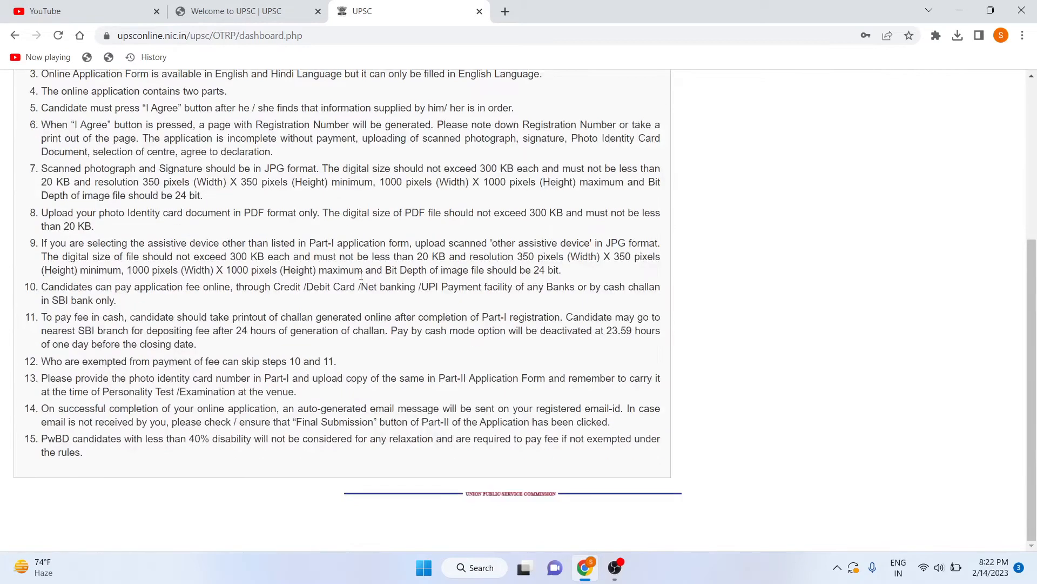
pyautogui.scroll(5, 361, 280)
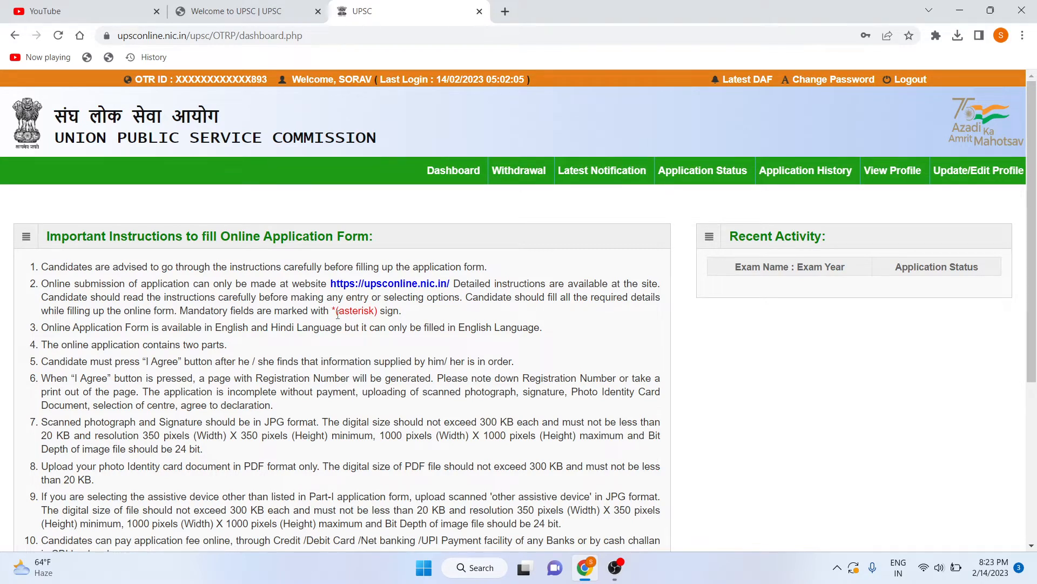
pyautogui.scroll(-4, 337, 314)
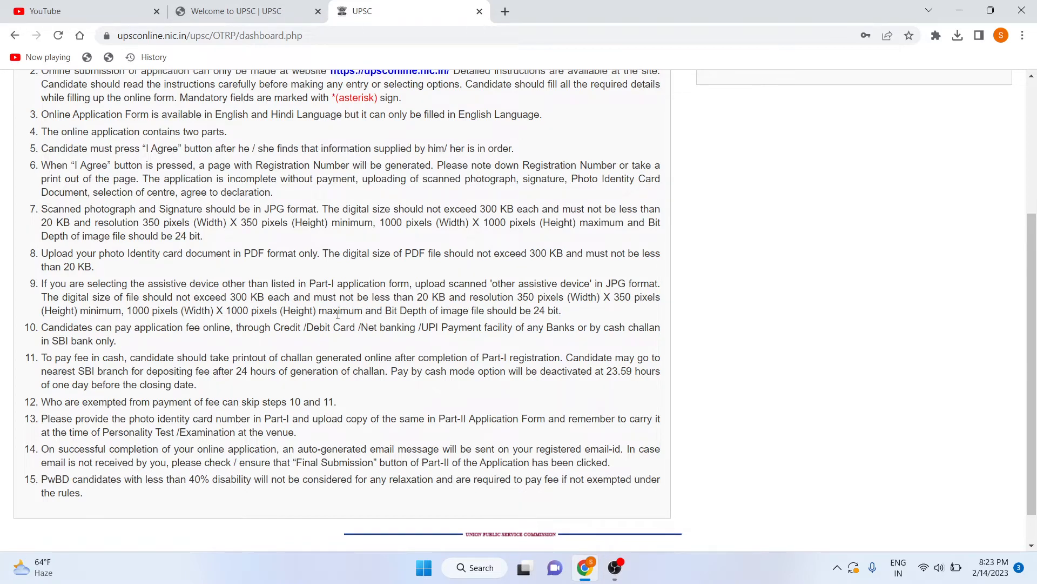
pyautogui.scroll(-1, 259, 400)
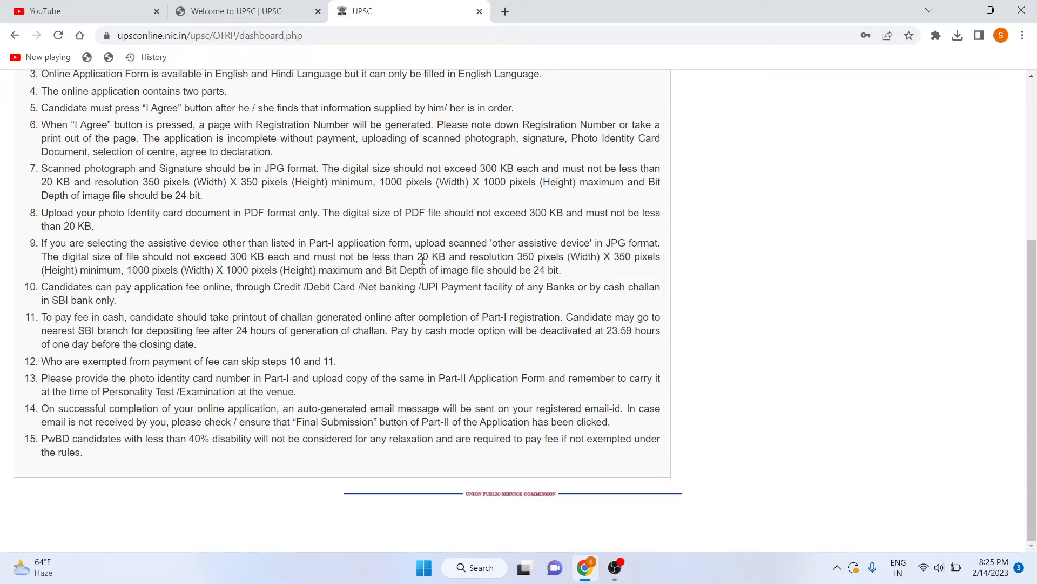
pyautogui.scroll(5, 428, 254)
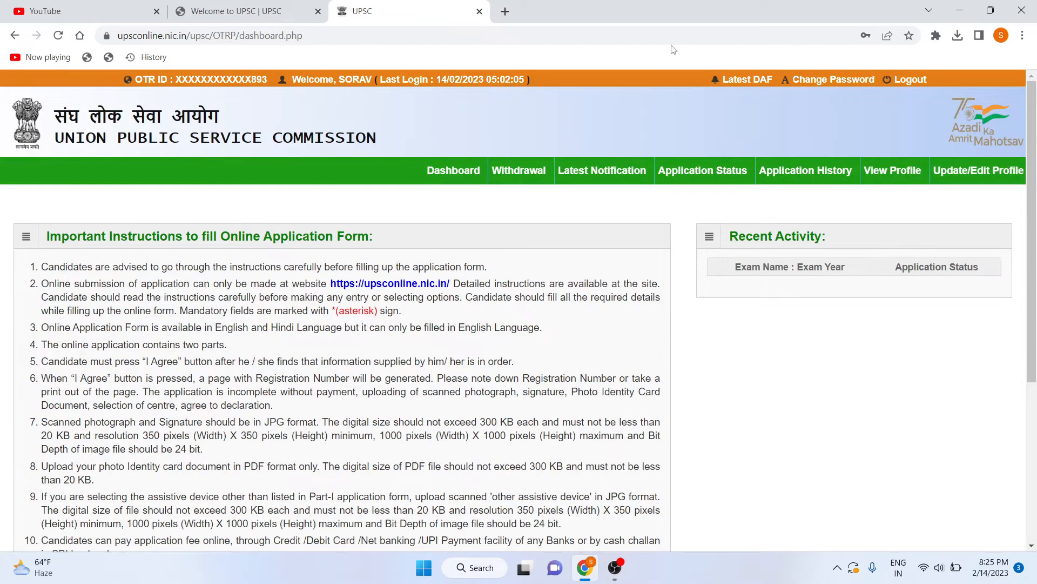
pyautogui.moveTo(604, 193); pyautogui.dragTo(595, 182)
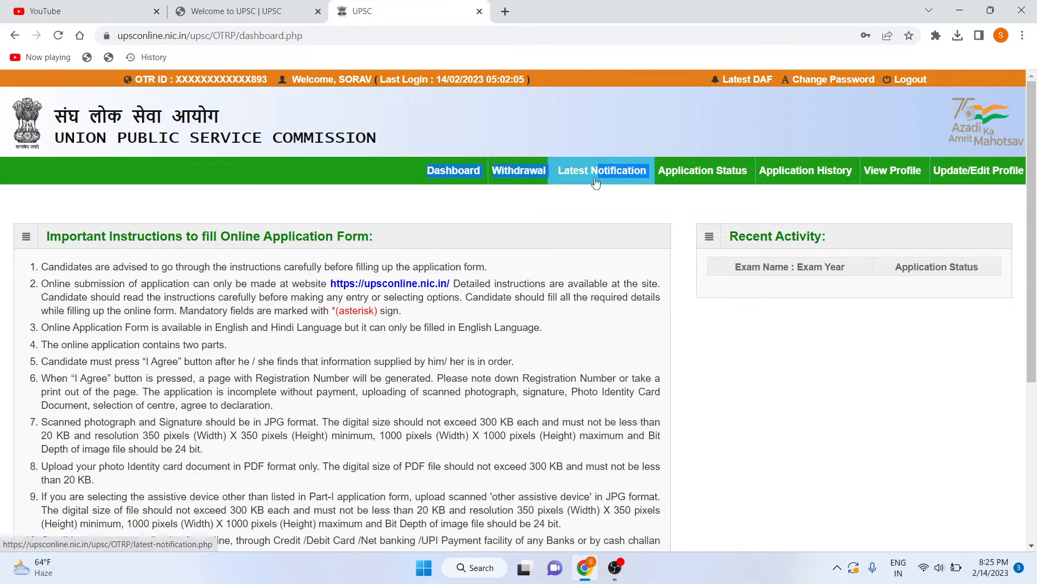
# Open Part I of Civil Services (Preliminary) Examination 2023 from Latest Notification and read its instructions.
pyautogui.click(596, 183)
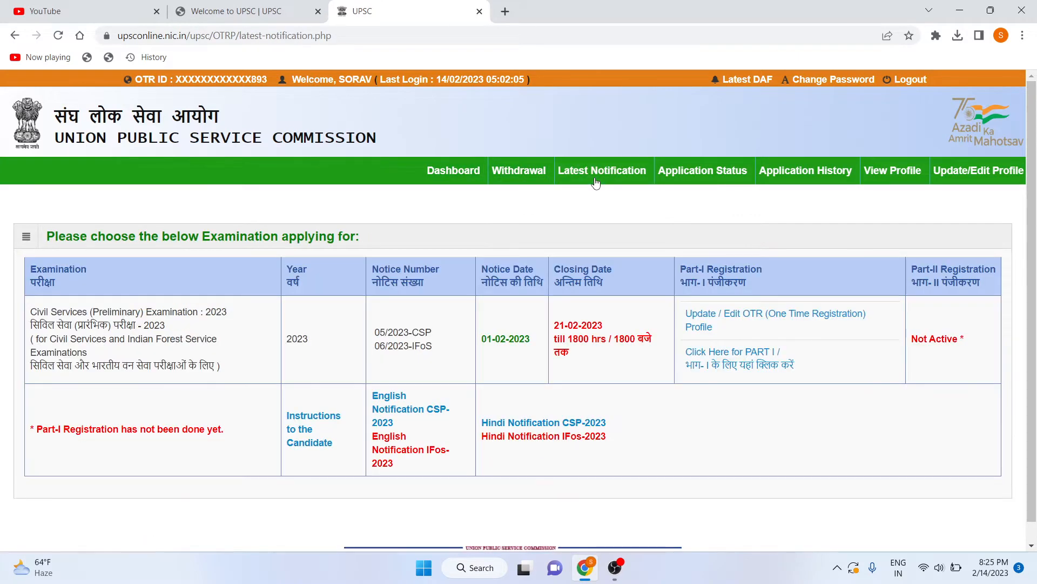
pyautogui.scroll(-1, 493, 400)
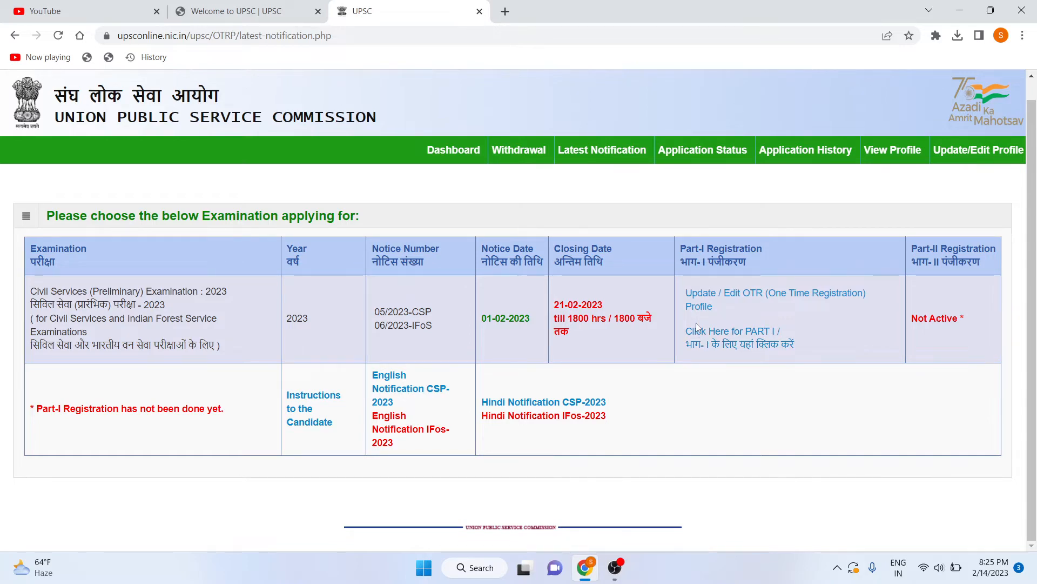
pyautogui.click(698, 335)
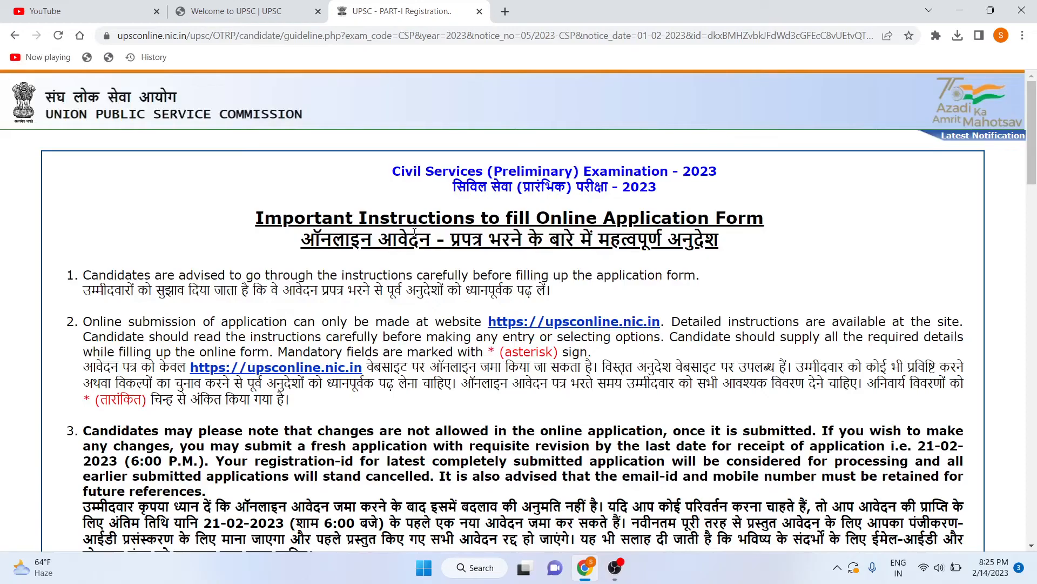
pyautogui.scroll(-15, 698, 337)
pyautogui.scroll(-10, 698, 337)
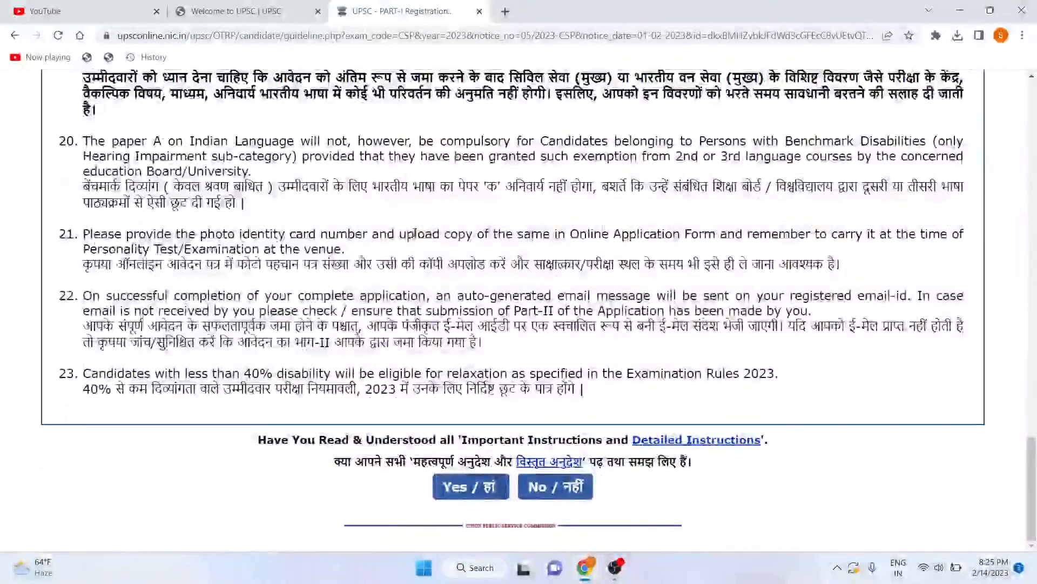
# Confirm the Part-I instructions were read and understood, and review the application form.
pyautogui.click(490, 488)
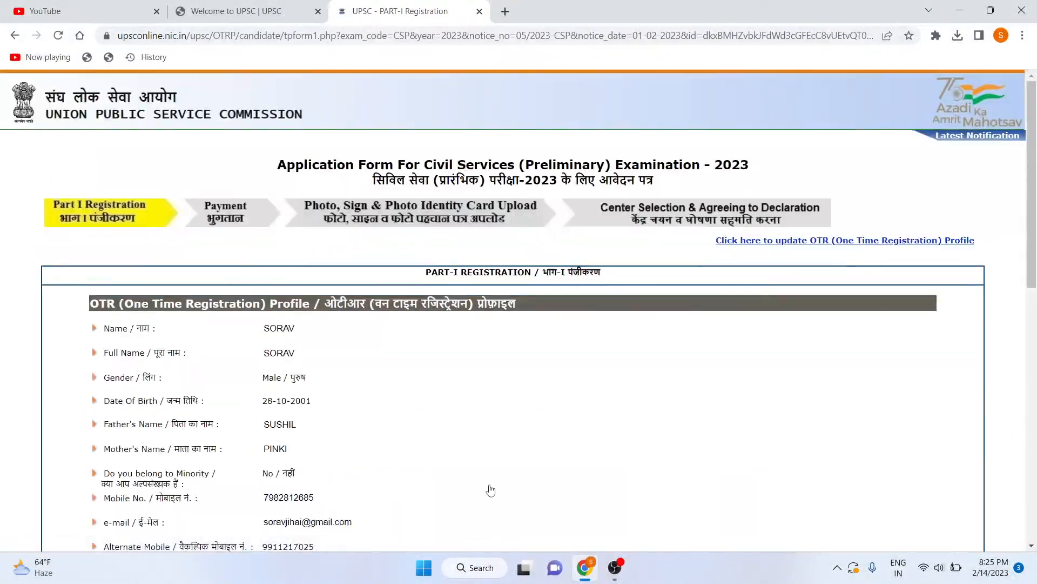
pyautogui.scroll(-3, 490, 490)
pyautogui.scroll(-2, 490, 490)
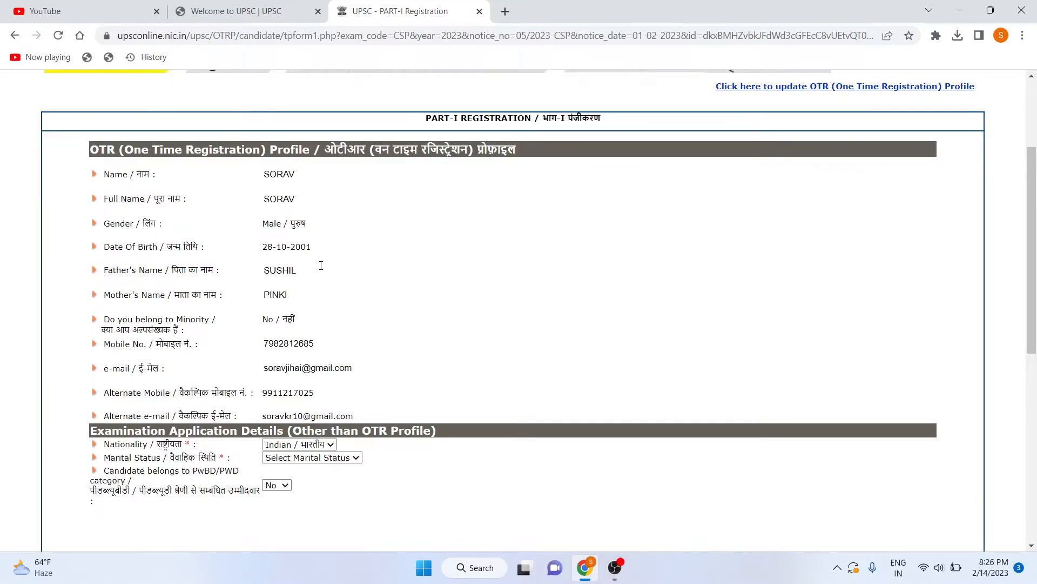
pyautogui.scroll(-5, 321, 265)
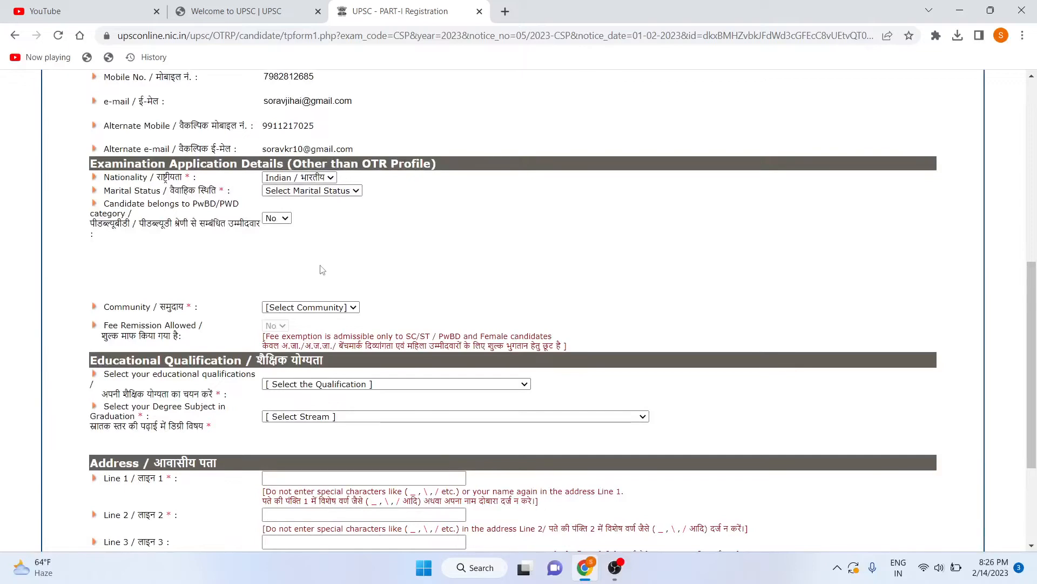
pyautogui.scroll(3, 316, 195)
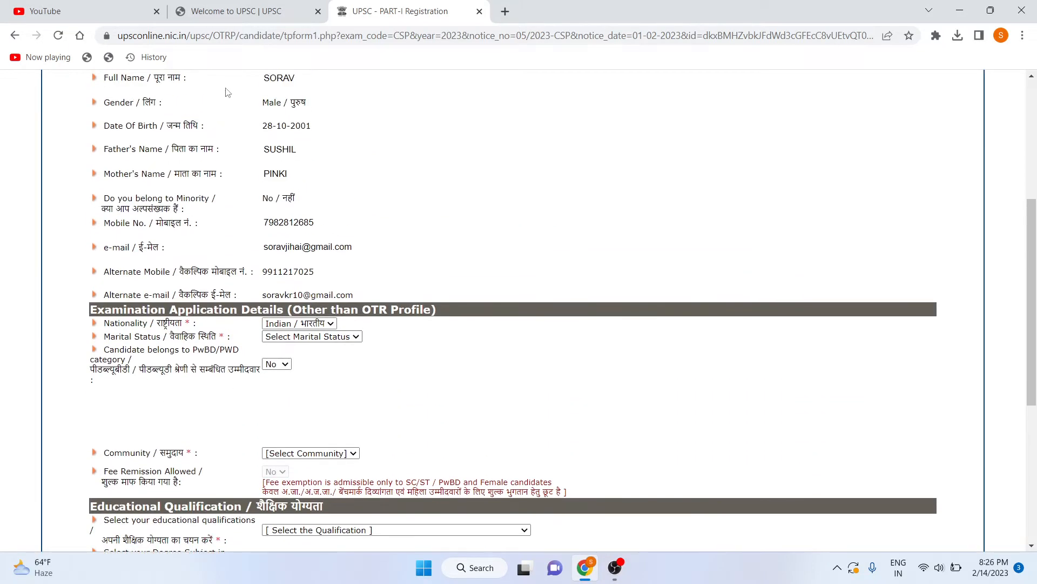
pyautogui.scroll(2, 248, 290)
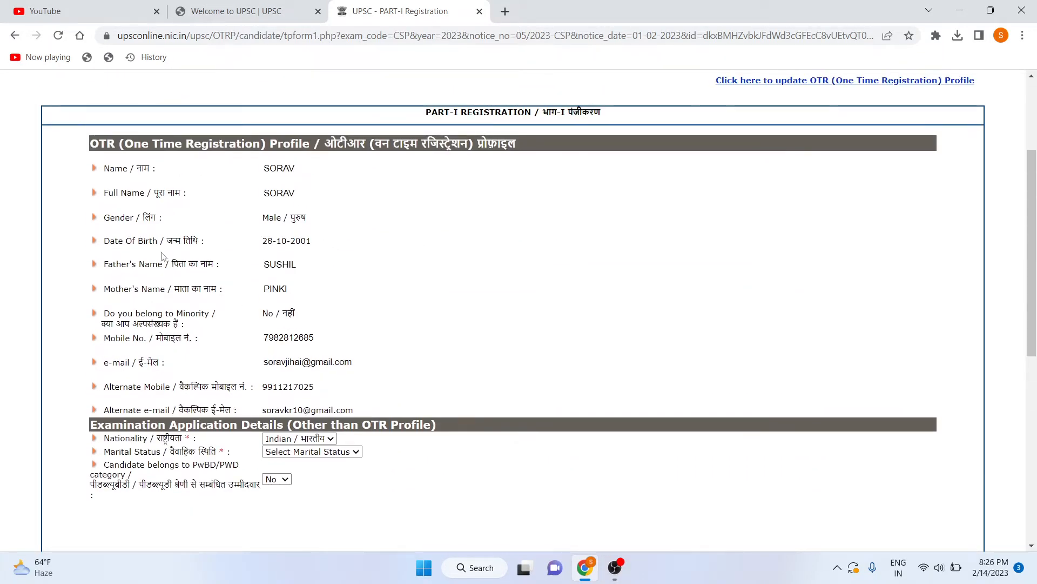
pyautogui.scroll(-3, 162, 255)
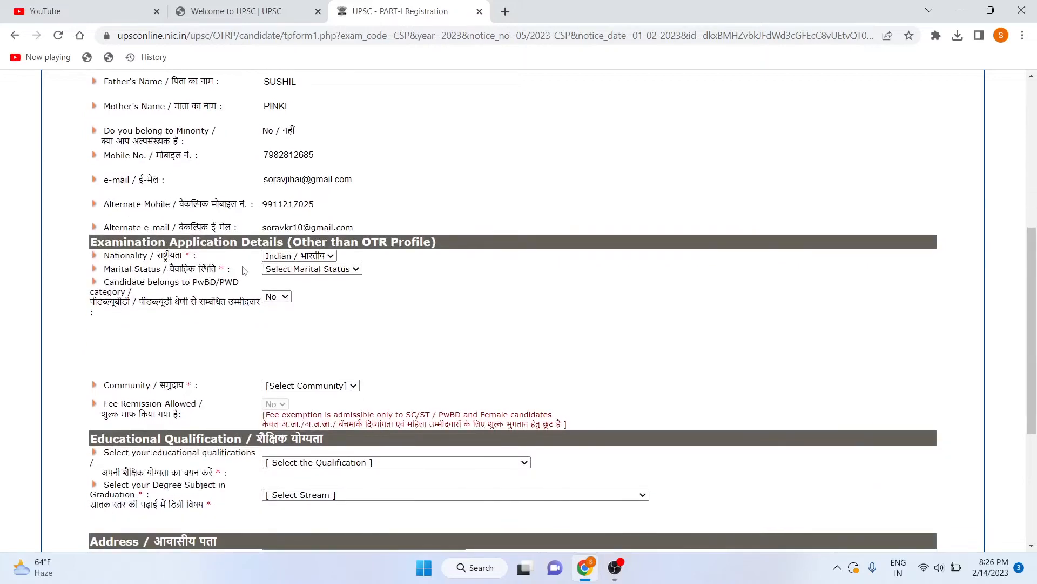
# Set Marital Status to Unmarried on the Part-I form.
pyautogui.click(275, 270)
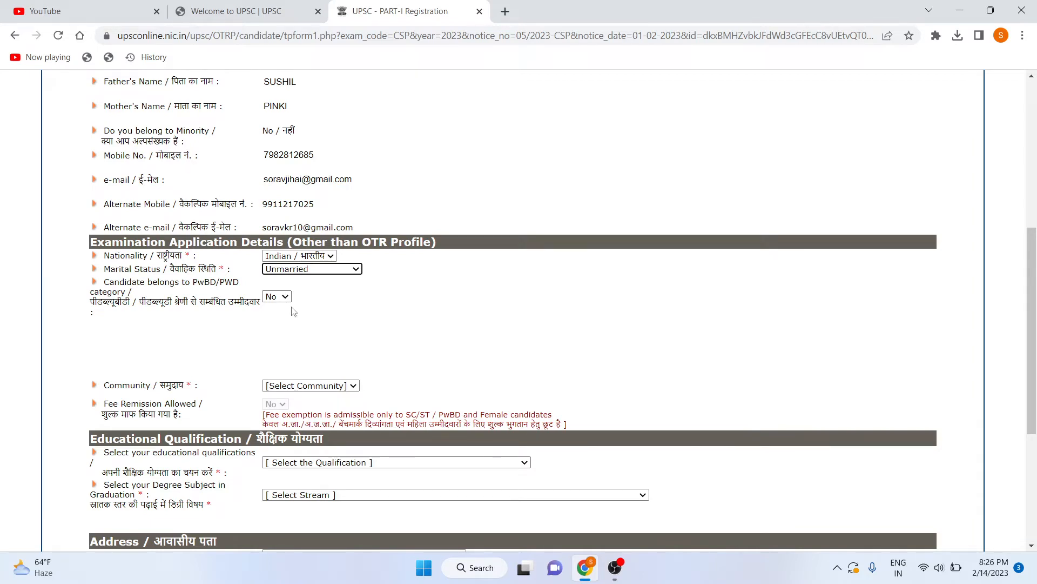
pyautogui.scroll(-1, 292, 308)
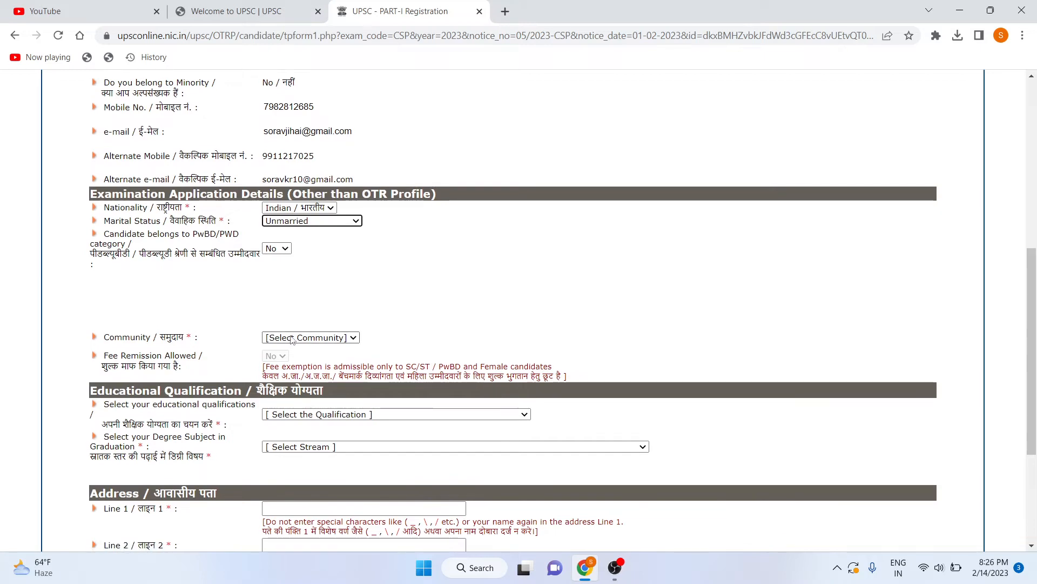
pyautogui.click(293, 339)
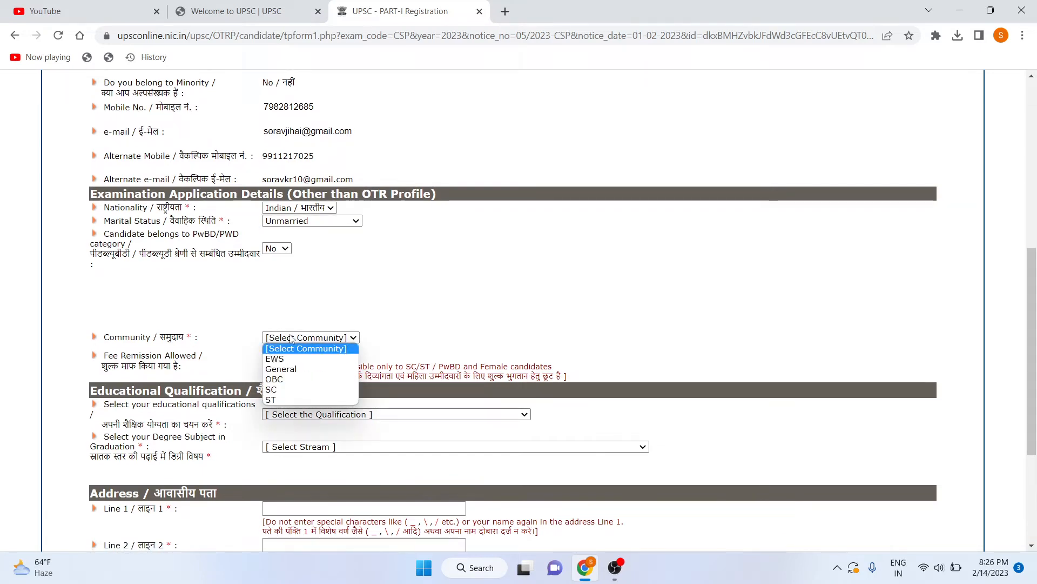
# Set Community to General and qualification to appearing at the degree examination.
pyautogui.click(295, 371)
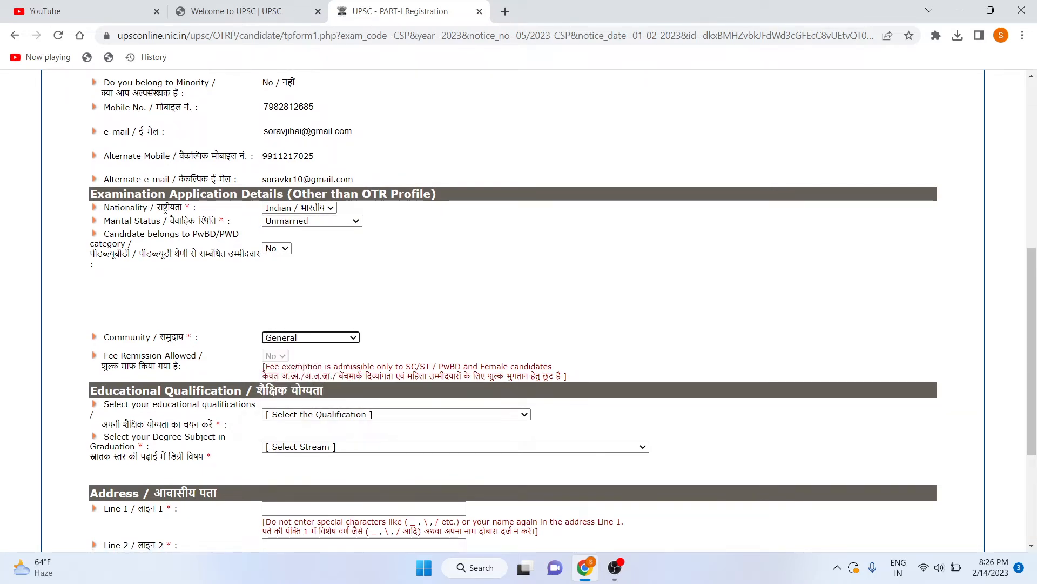
pyautogui.scroll(-2, 289, 336)
pyautogui.scroll(-1, 289, 336)
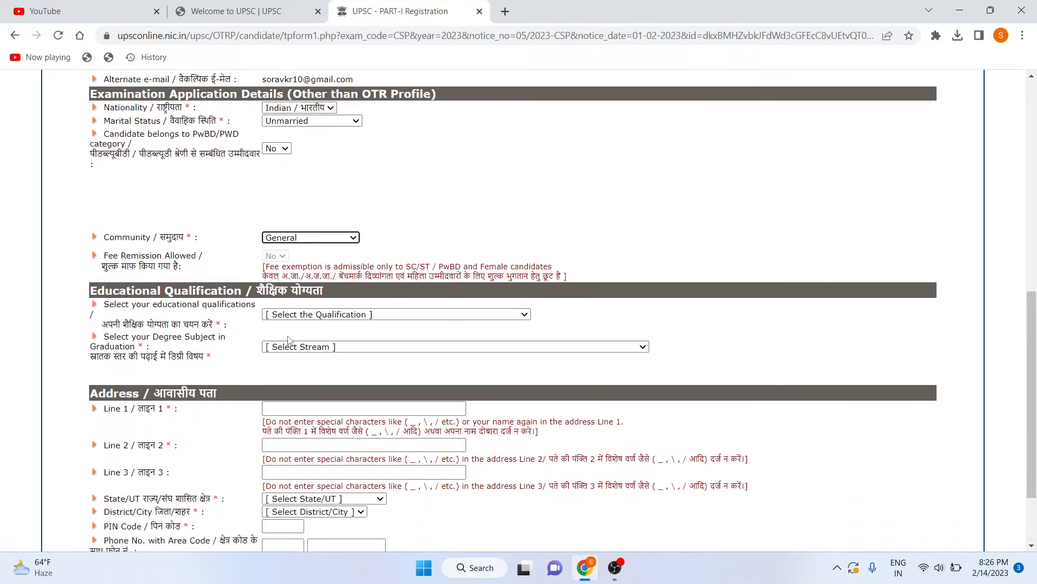
pyautogui.scroll(-1, 288, 338)
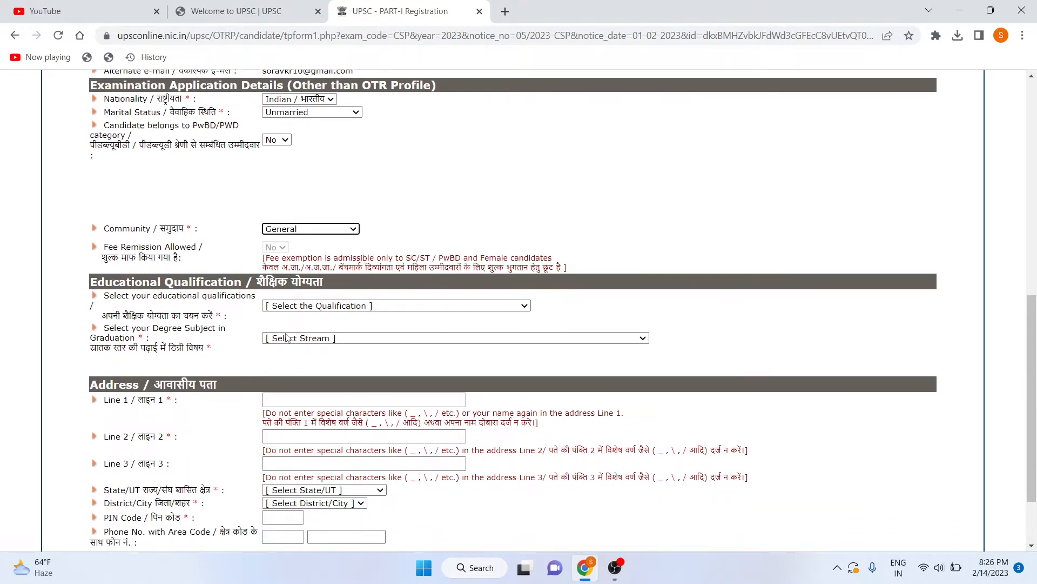
pyautogui.click(320, 306)
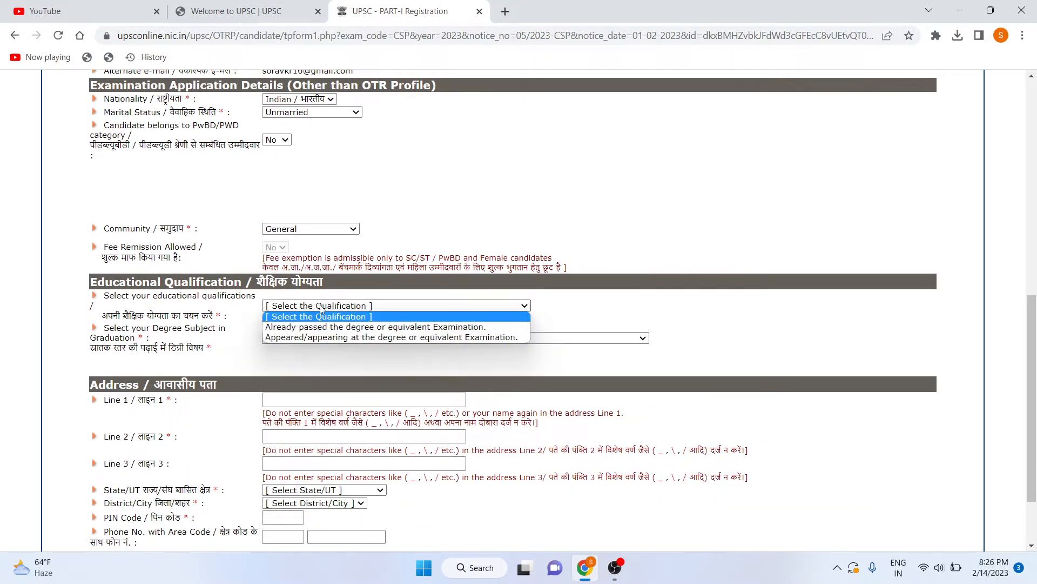
pyautogui.click(319, 337)
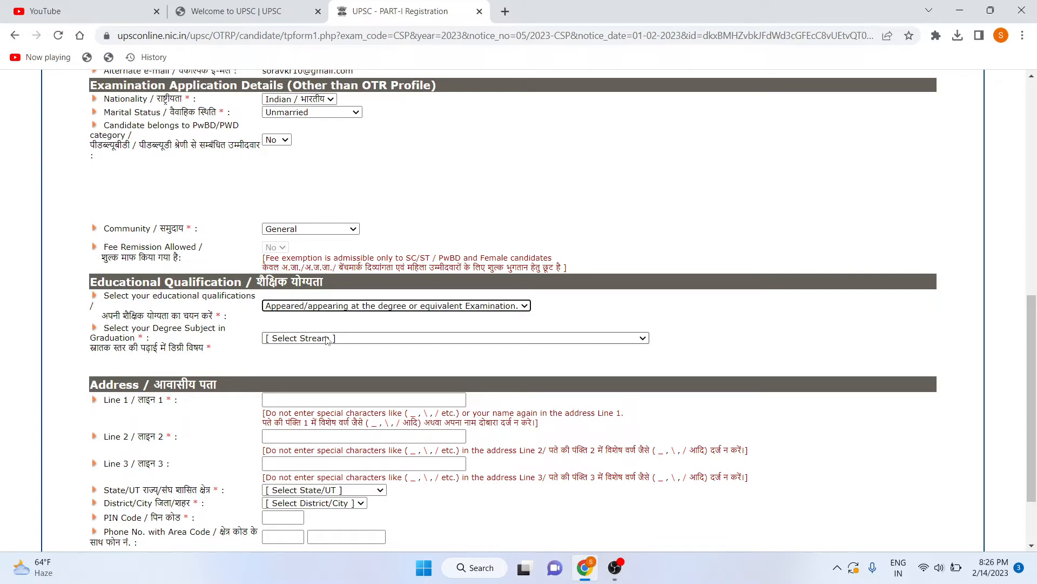
# Set degree subject to Others and examination preference to Civil Services, acknowledging the warning.
pyautogui.click(326, 339)
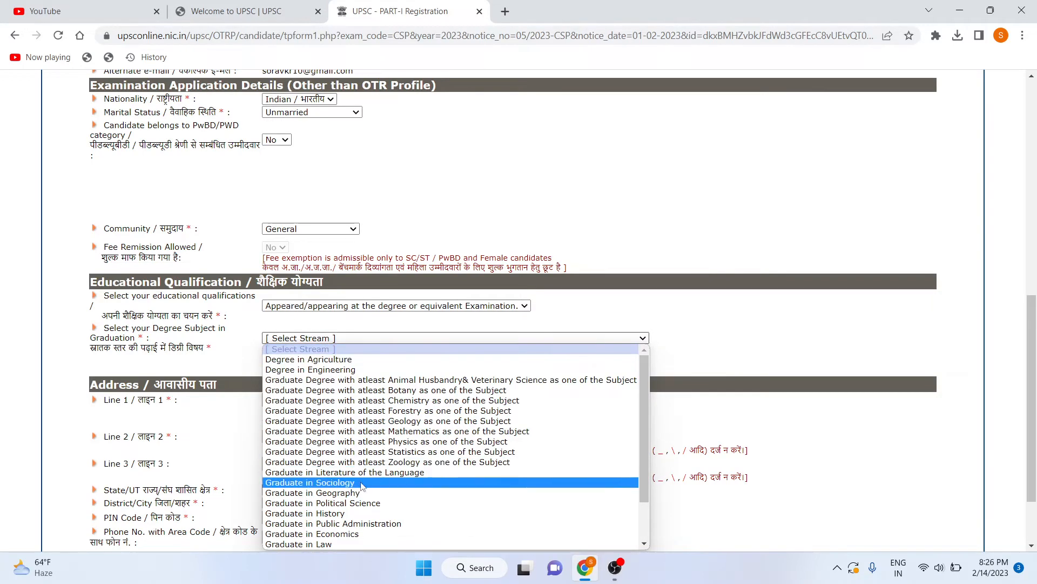
pyautogui.scroll(-2, 356, 463)
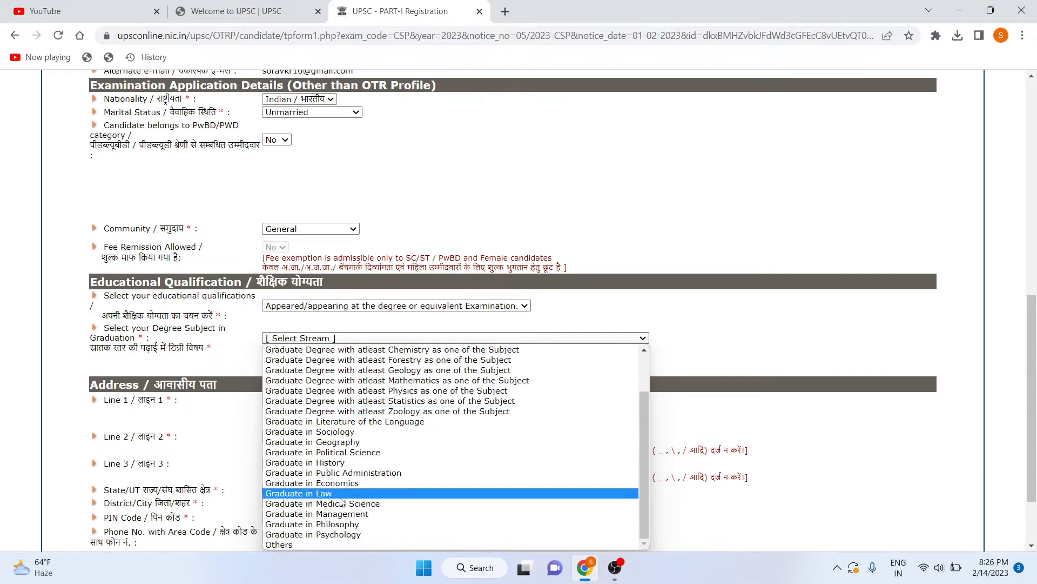
pyautogui.click(315, 543)
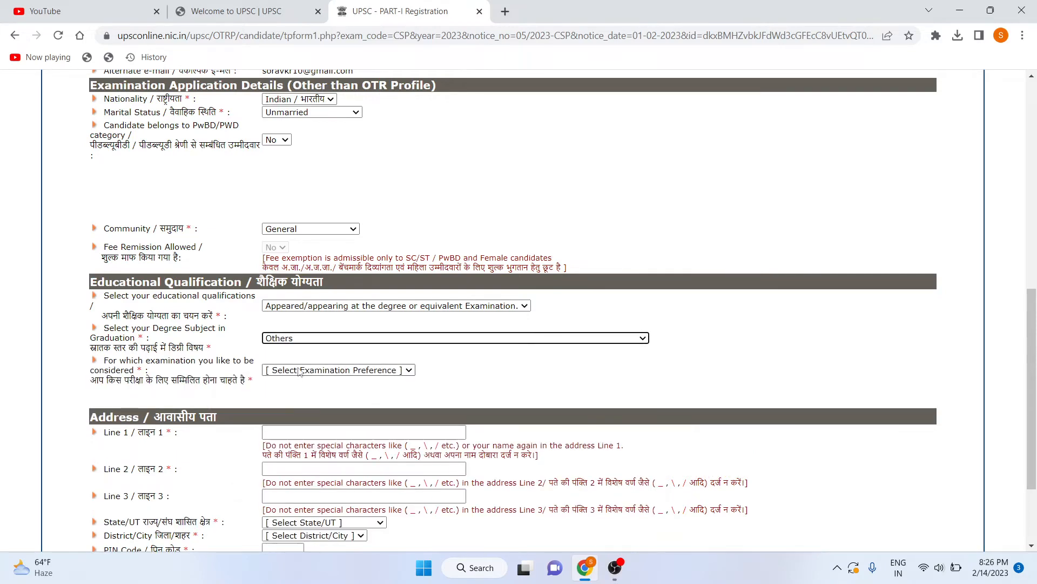
pyautogui.click(300, 371)
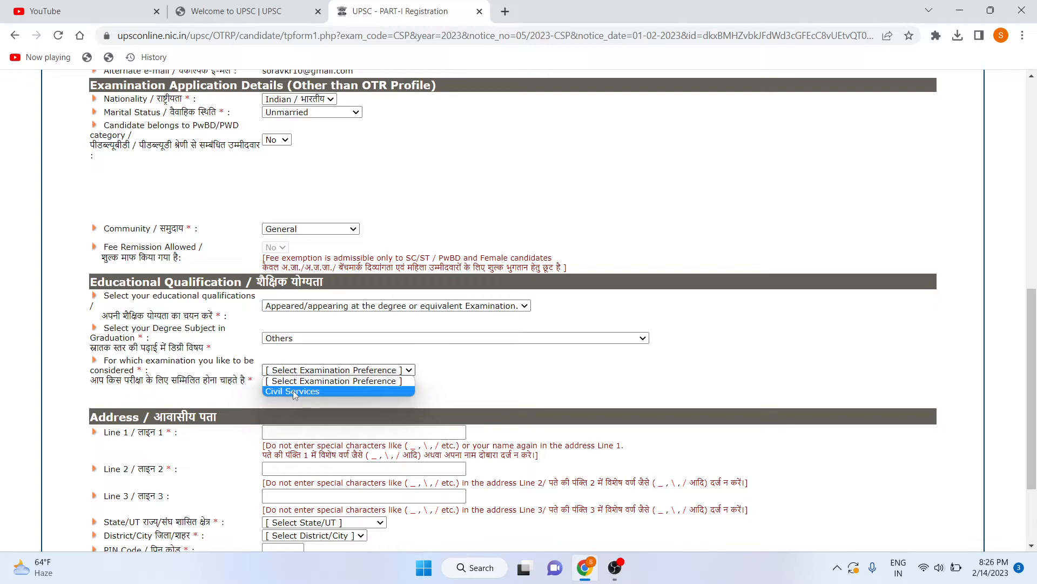
pyautogui.click(292, 390)
pyautogui.click(636, 179)
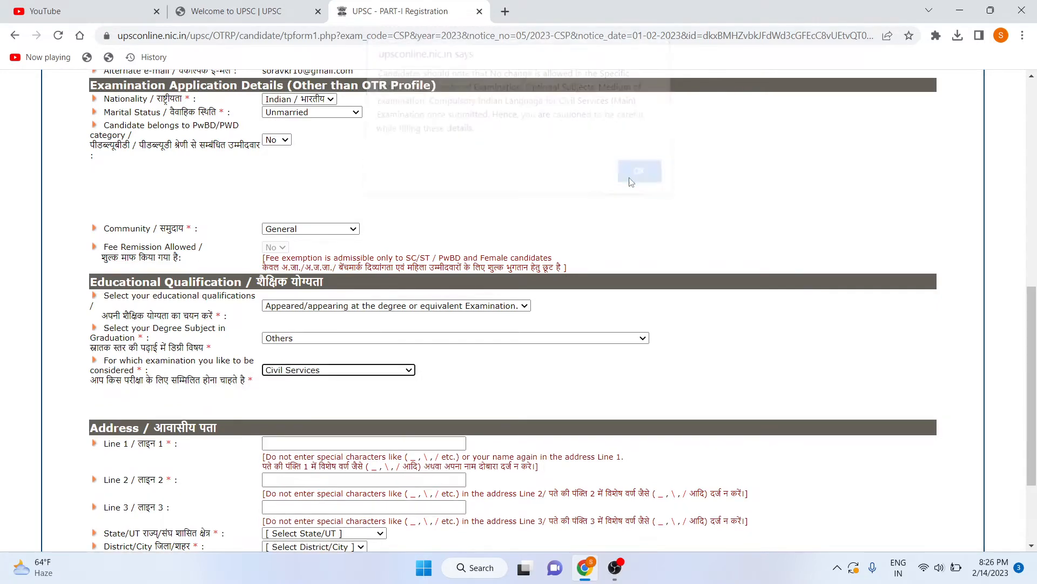
pyautogui.scroll(-3, 447, 264)
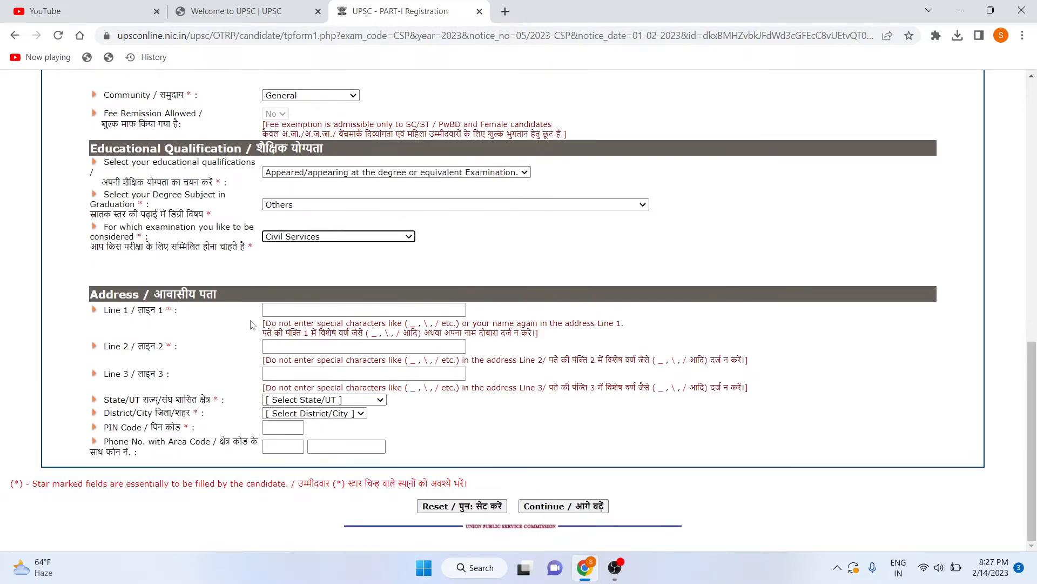
# Enter the house number and locality in address Line 1.
pyautogui.click(279, 312)
pyautogui.write('F')
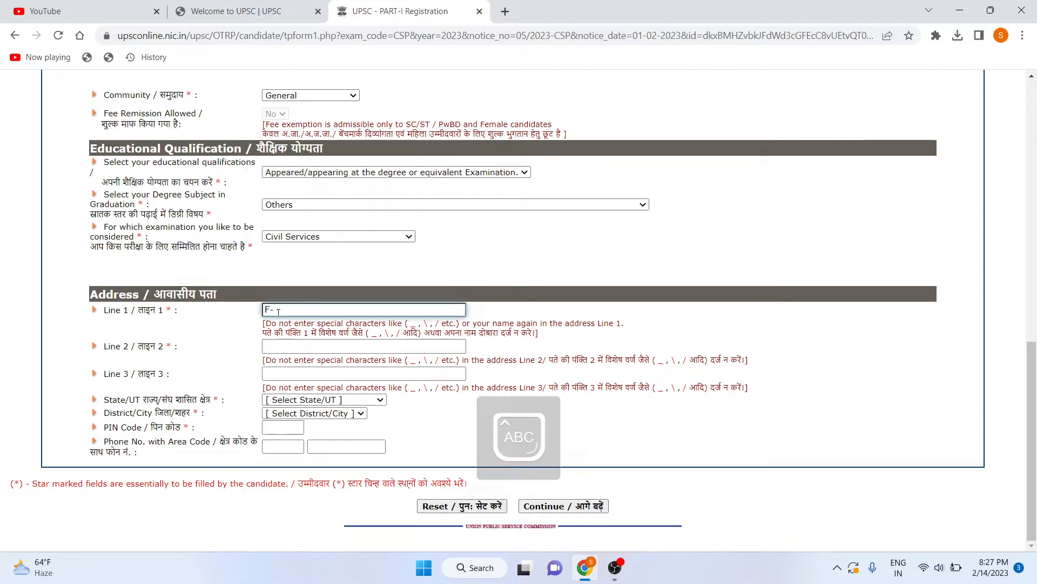
pyautogui.write('-')
pyautogui.press('capslock')
pyautogui.press('BackSpace')
pyautogui.press('BackSpace')
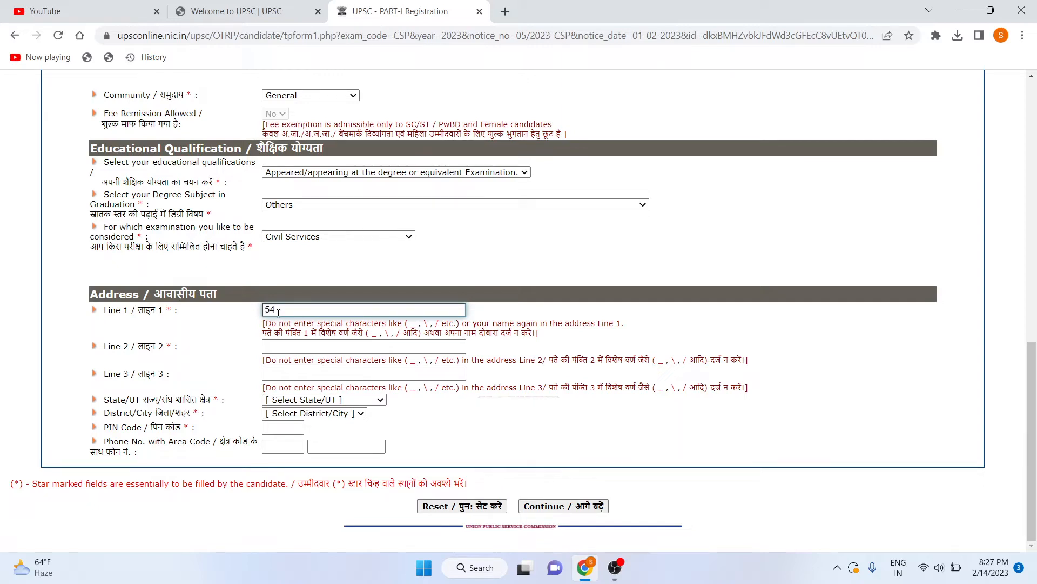
pyautogui.press('capslock')
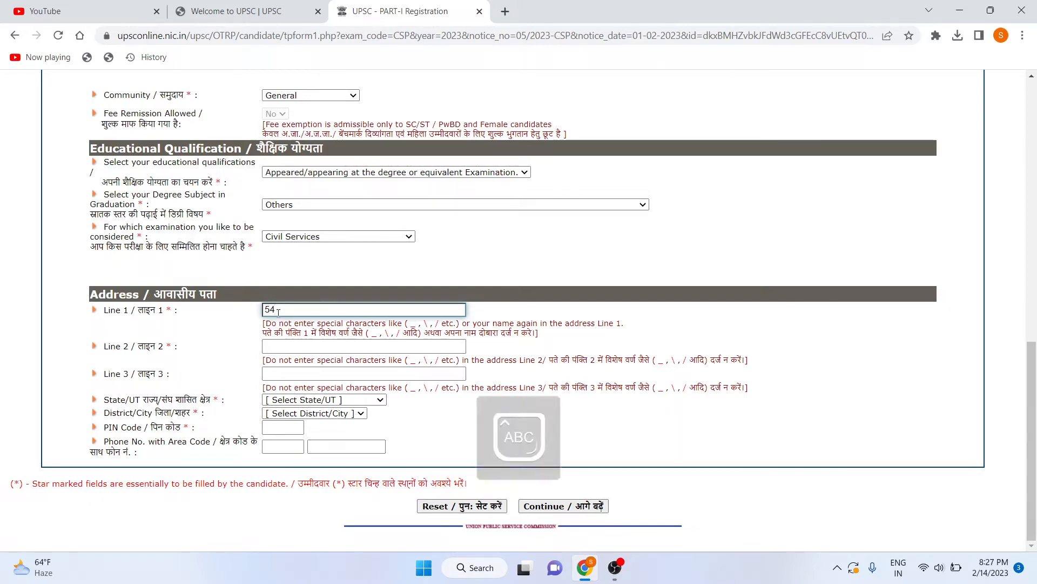
pyautogui.press('capslock')
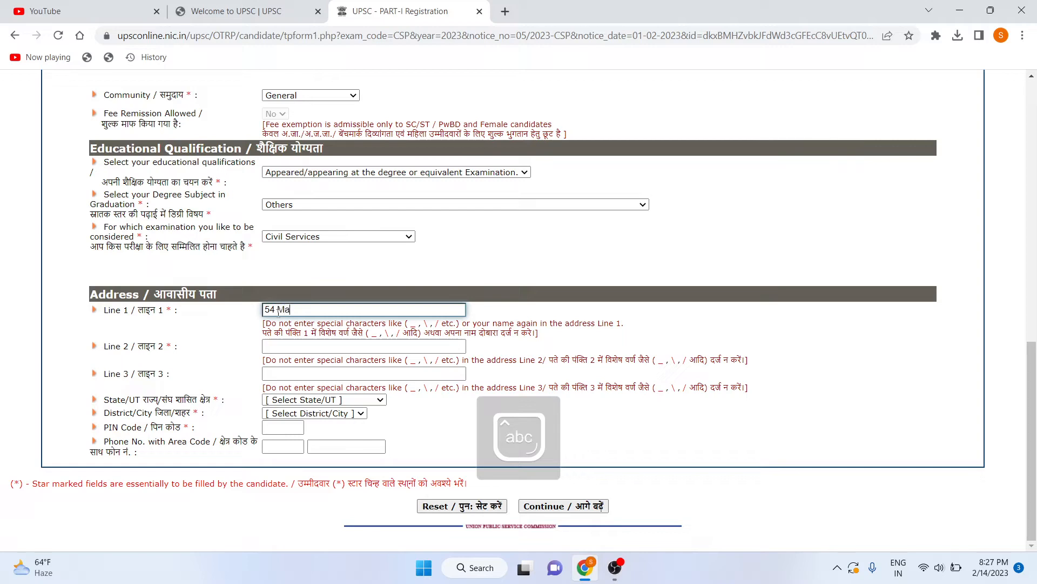
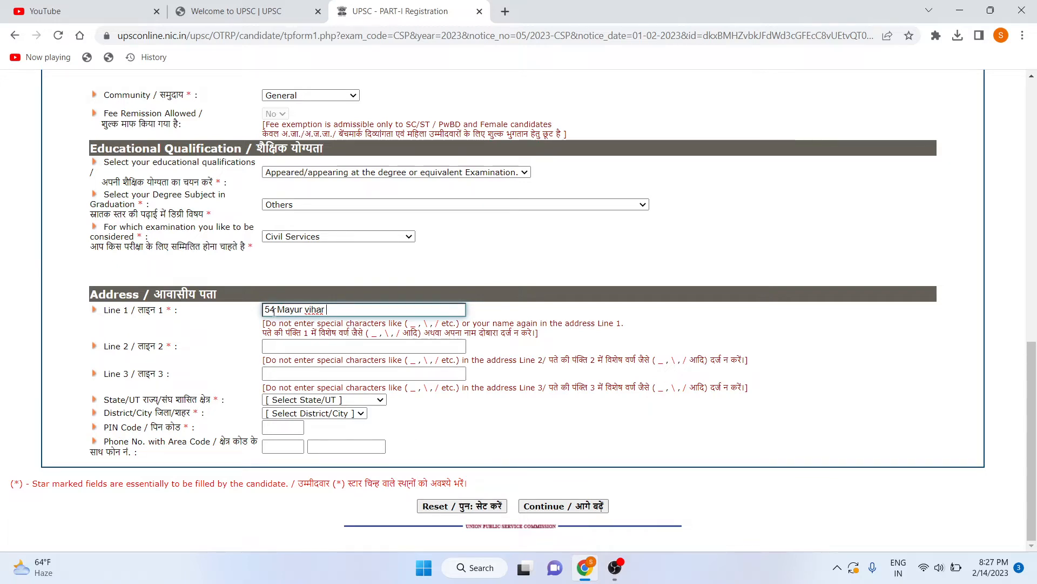
pyautogui.press('capslock')
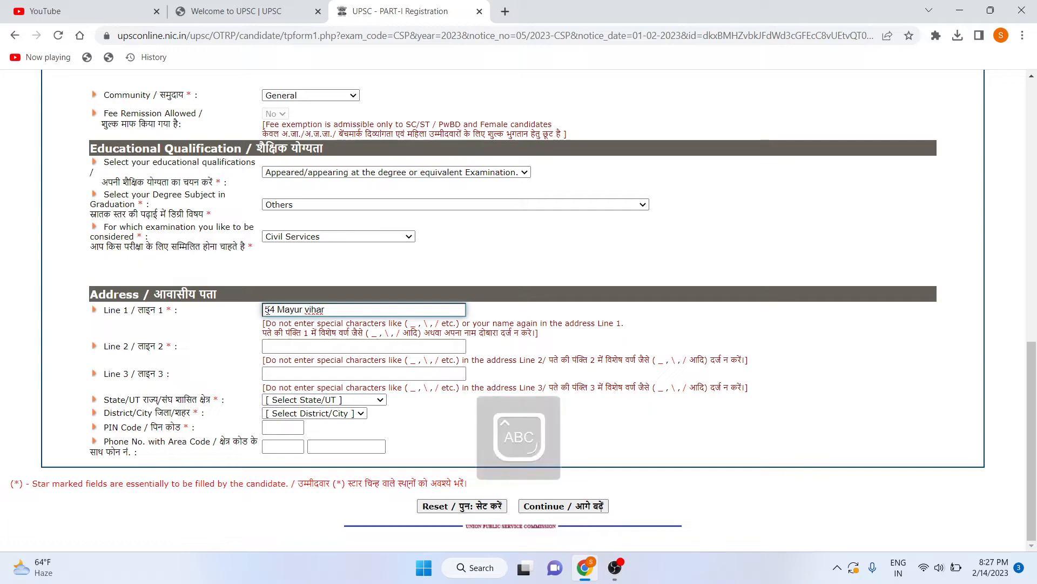
# Add the letter prefix and comma to Line 1, then enter the city in Line 2.
pyautogui.click(266, 310)
pyautogui.write('A')
pyautogui.press('capslock')
pyautogui.write('-')
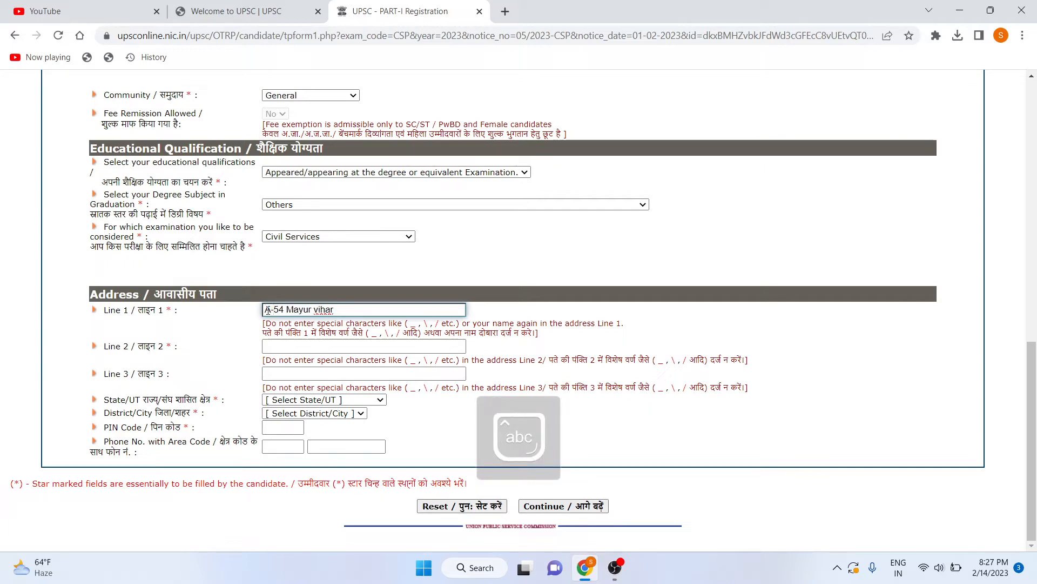
pyautogui.click(286, 310)
pyautogui.write(',')
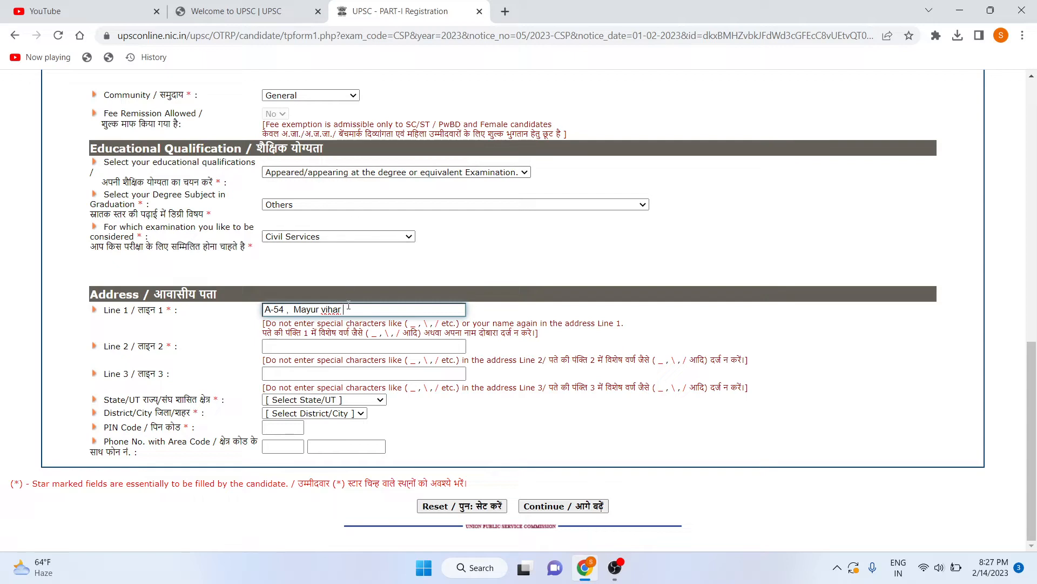
pyautogui.click(338, 346)
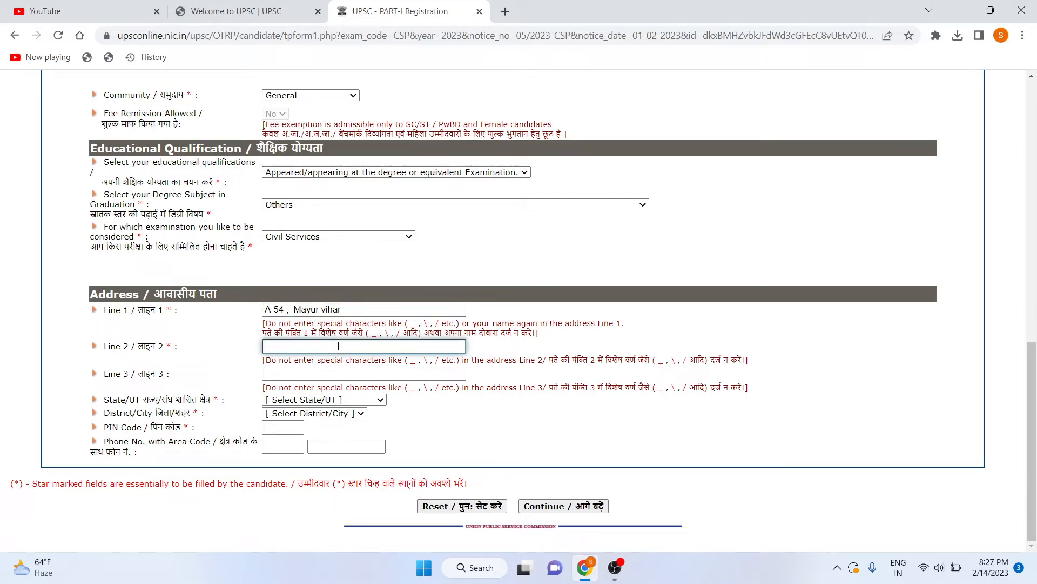
pyautogui.write('N')
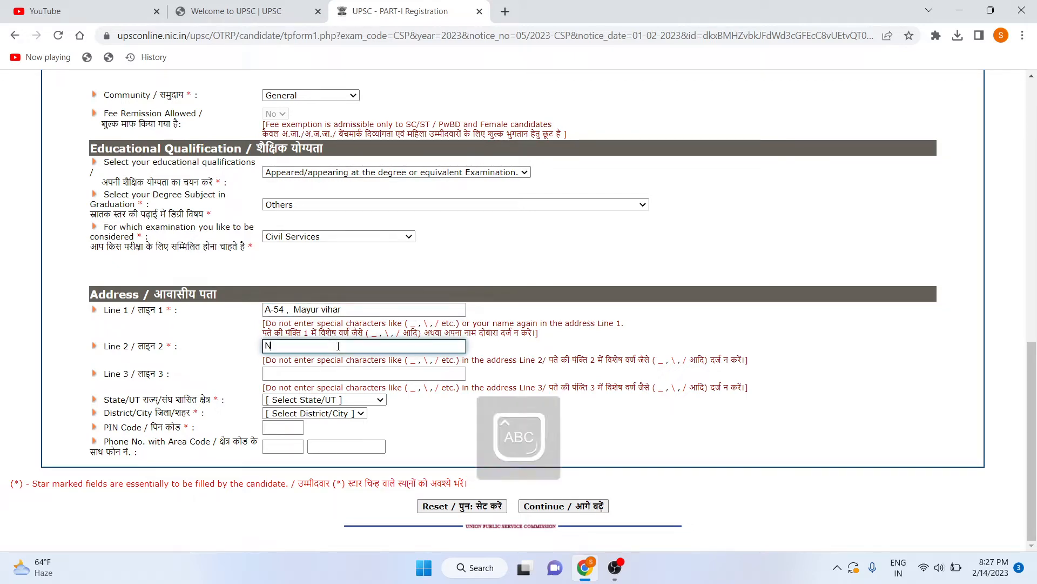
pyautogui.write('ew delhi')
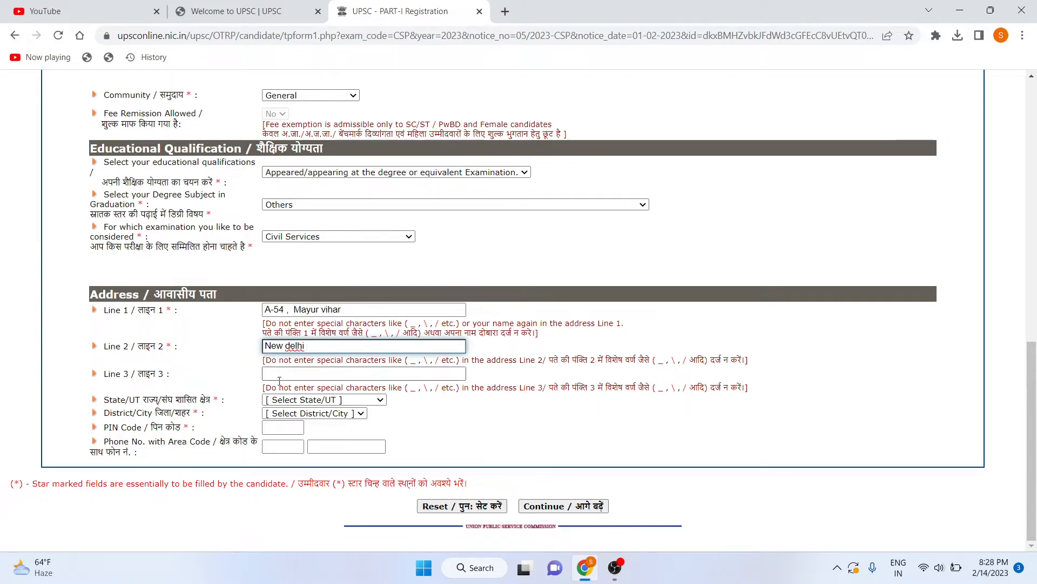
# Set State/UT to Delhi and District/City to New Delhi.
pyautogui.click(279, 400)
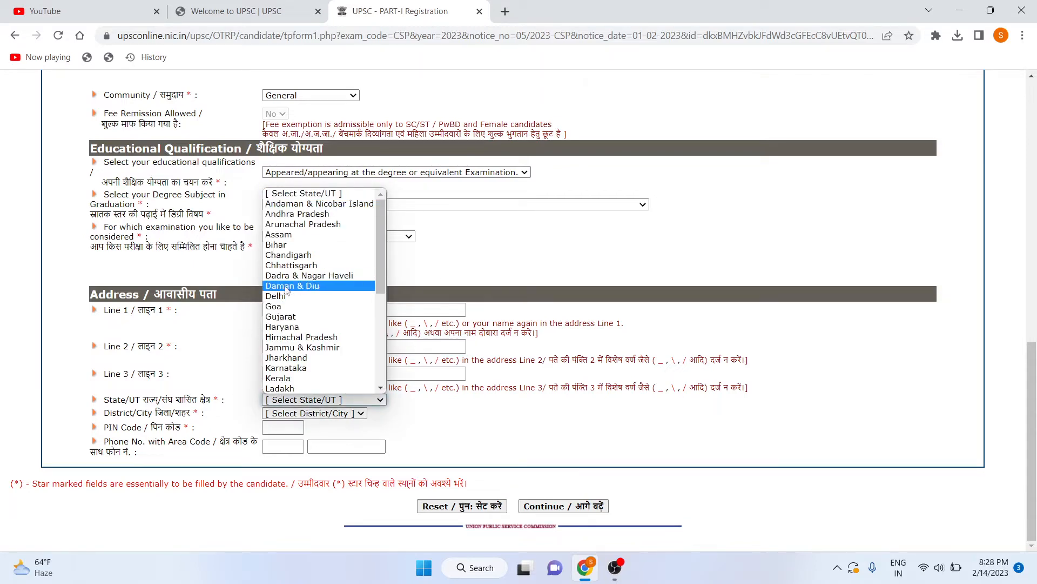
pyautogui.click(290, 297)
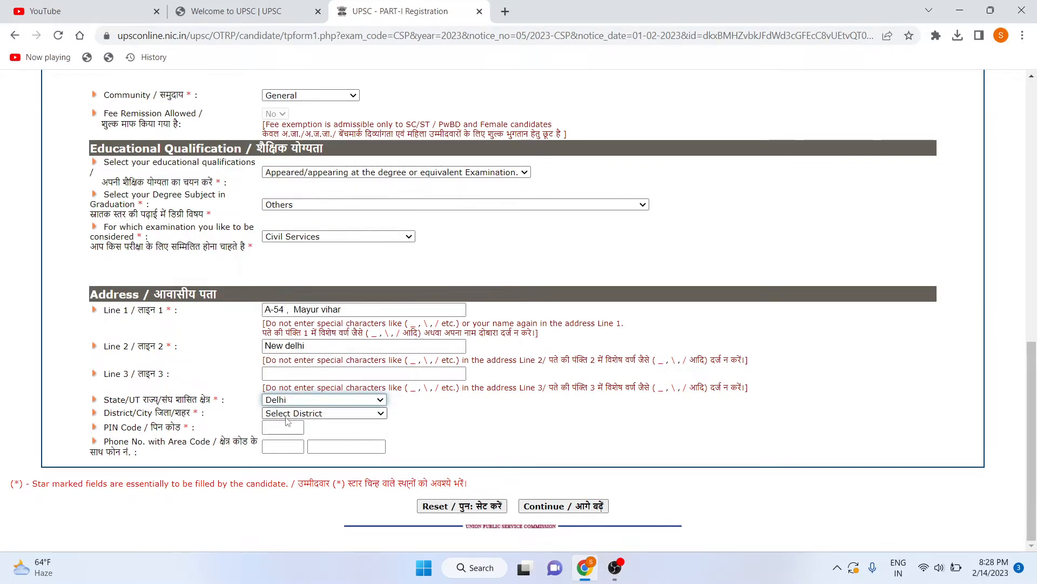
pyautogui.click(287, 417)
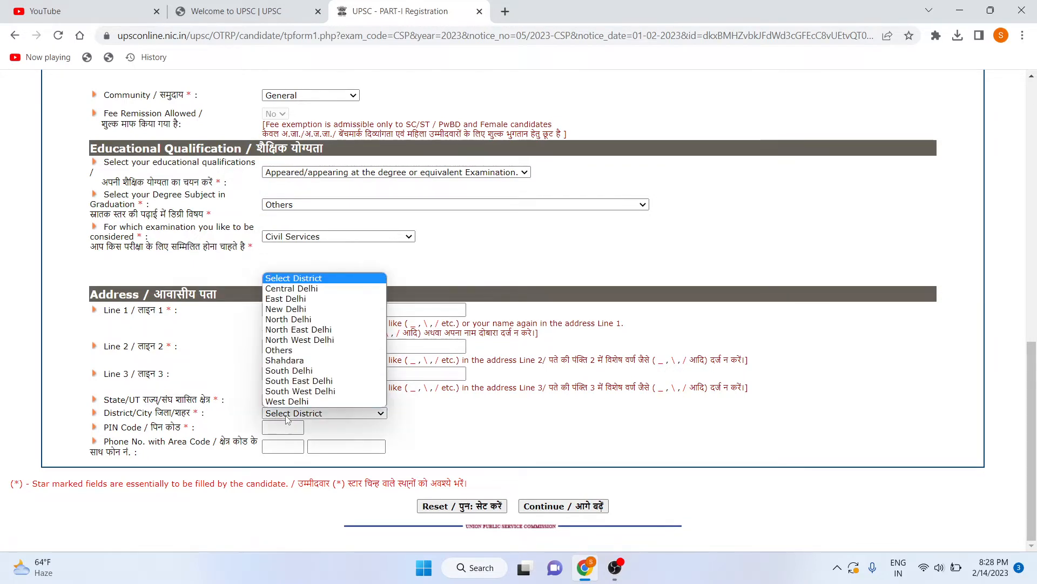
pyautogui.click(291, 308)
# Fill in the PIN code and continue to the Other Details page.
pyautogui.click(297, 427)
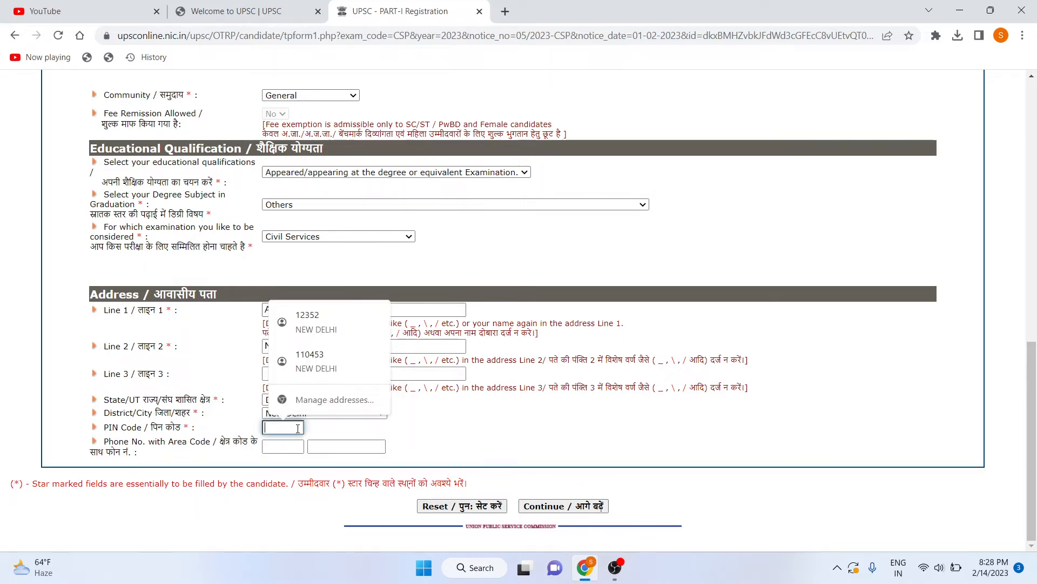
pyautogui.write('11')
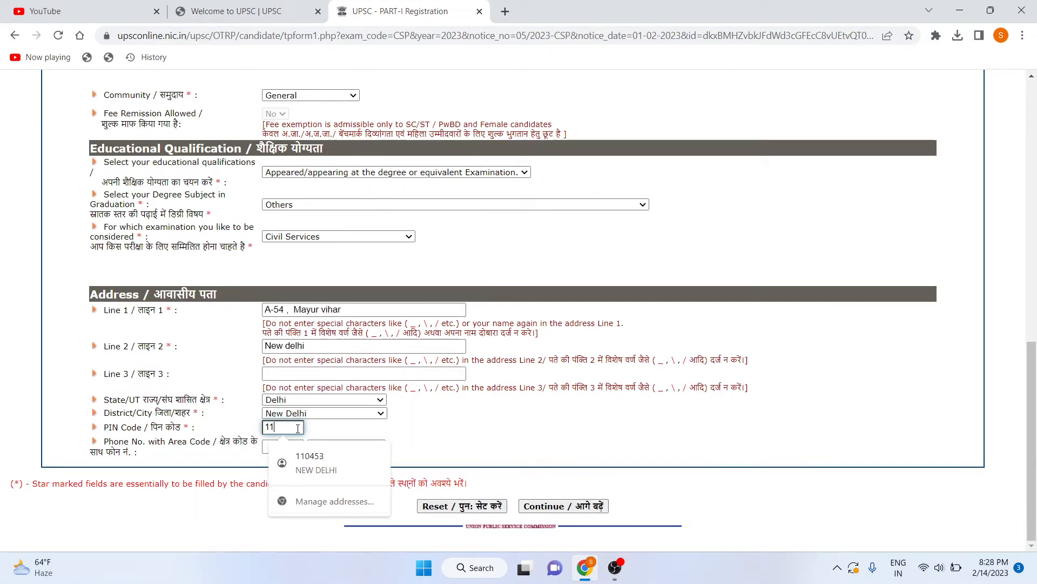
pyautogui.write('0653')
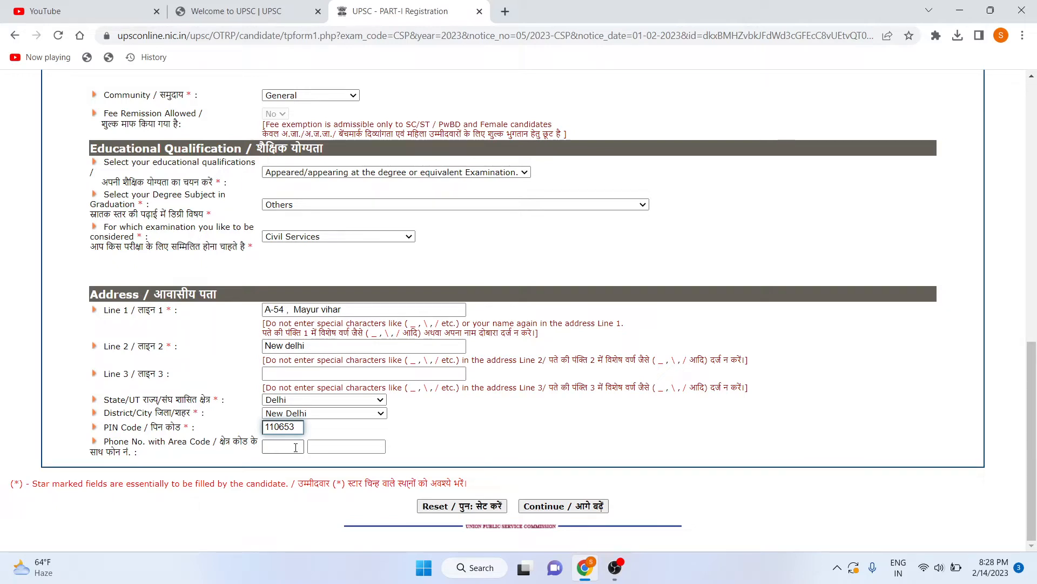
pyautogui.click(295, 447)
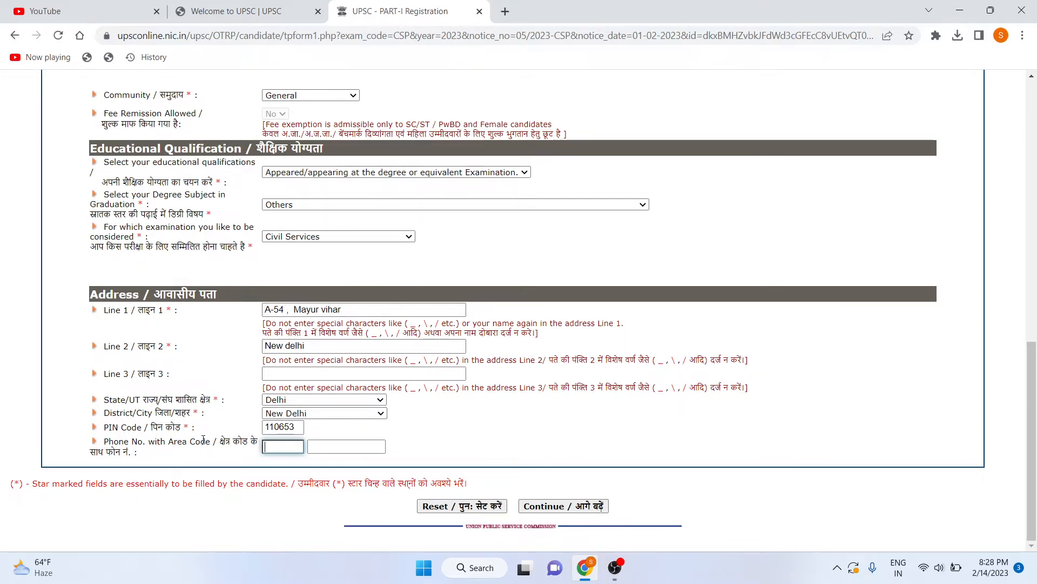
pyautogui.click(537, 507)
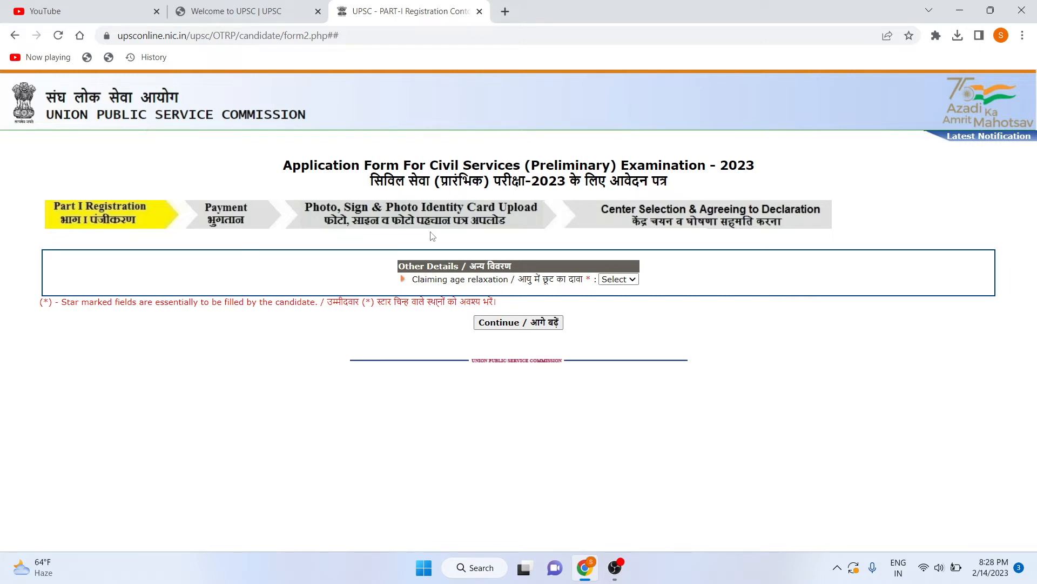
# Answer Yes to claiming age relaxation and go to the category code field.
pyautogui.click(610, 279)
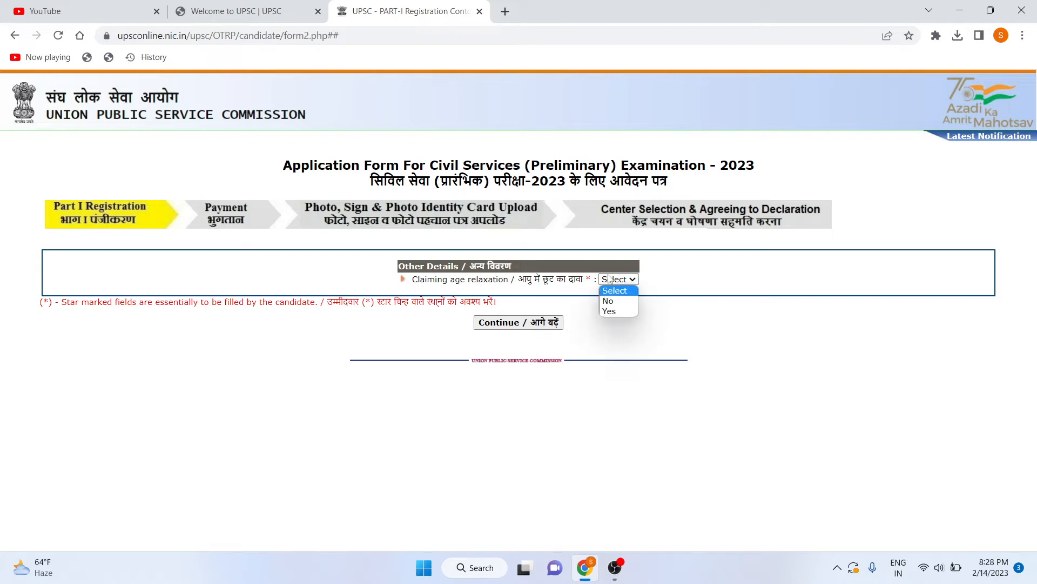
pyautogui.click(622, 311)
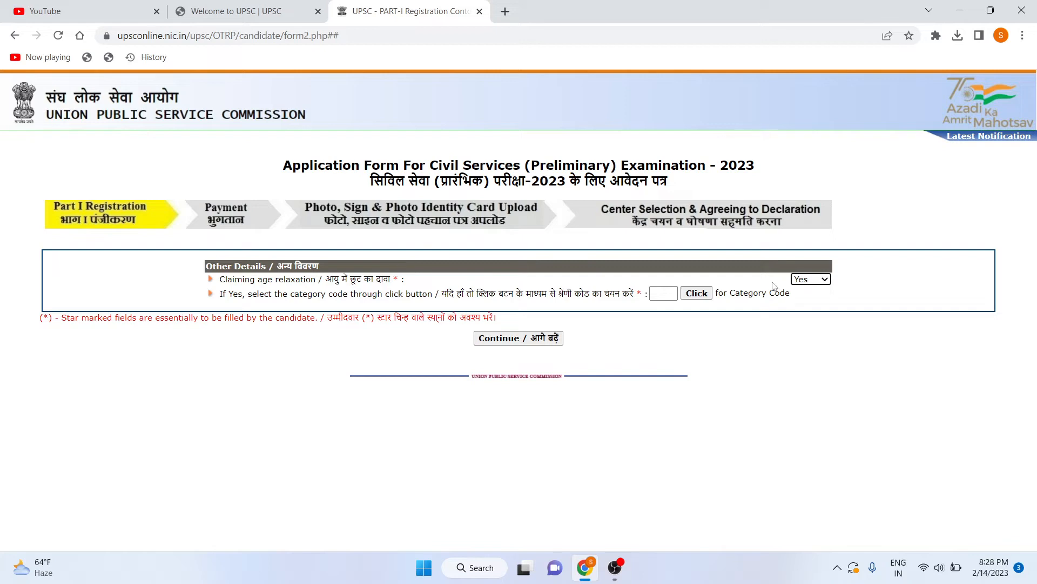
pyautogui.click(676, 293)
# Open the Age Relaxation Categories list, then go back to the form page.
pyautogui.click(696, 293)
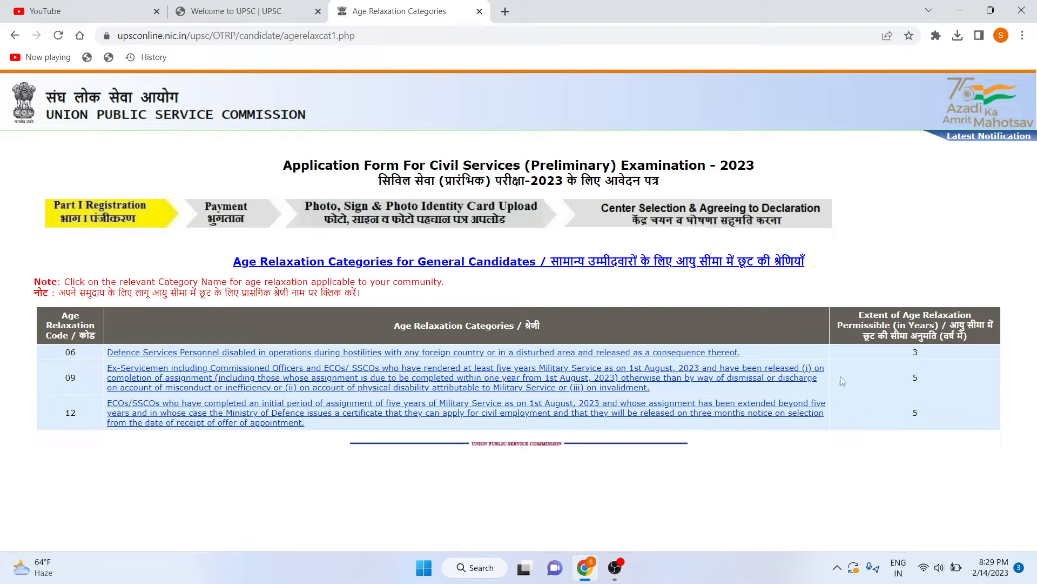
pyautogui.click(15, 36)
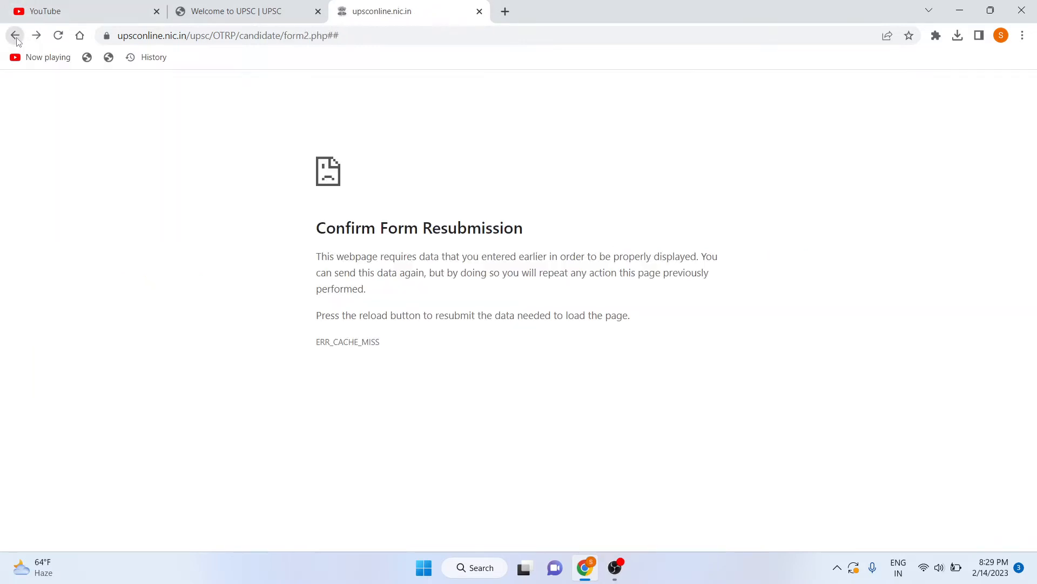
# Reload and confirm form resubmission until the Age Relaxation Categories page (codes 06, 09, 12) reappears.
pyautogui.click(219, 6)
pyautogui.click(399, 7)
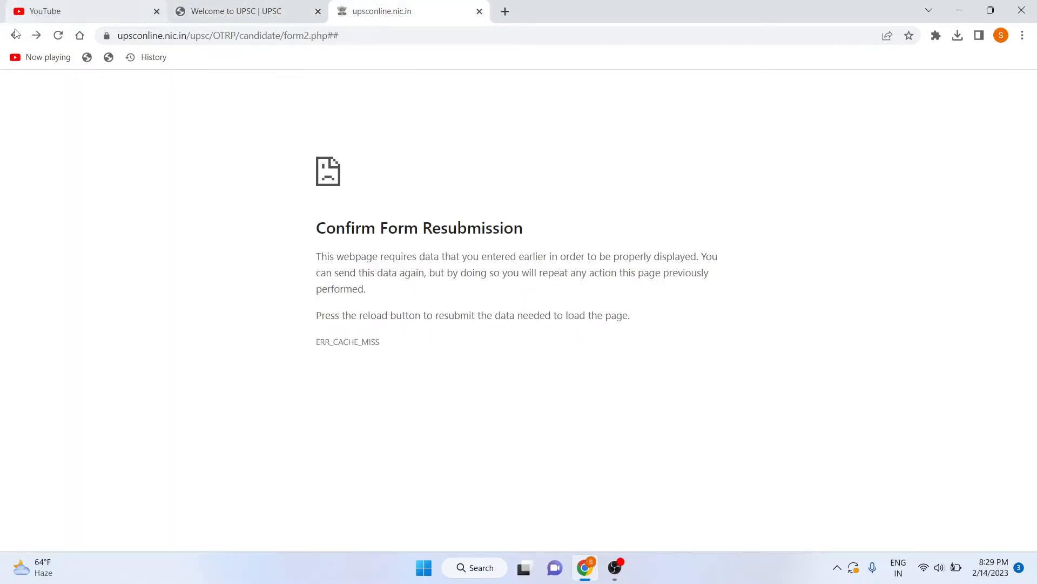
pyautogui.click(15, 35)
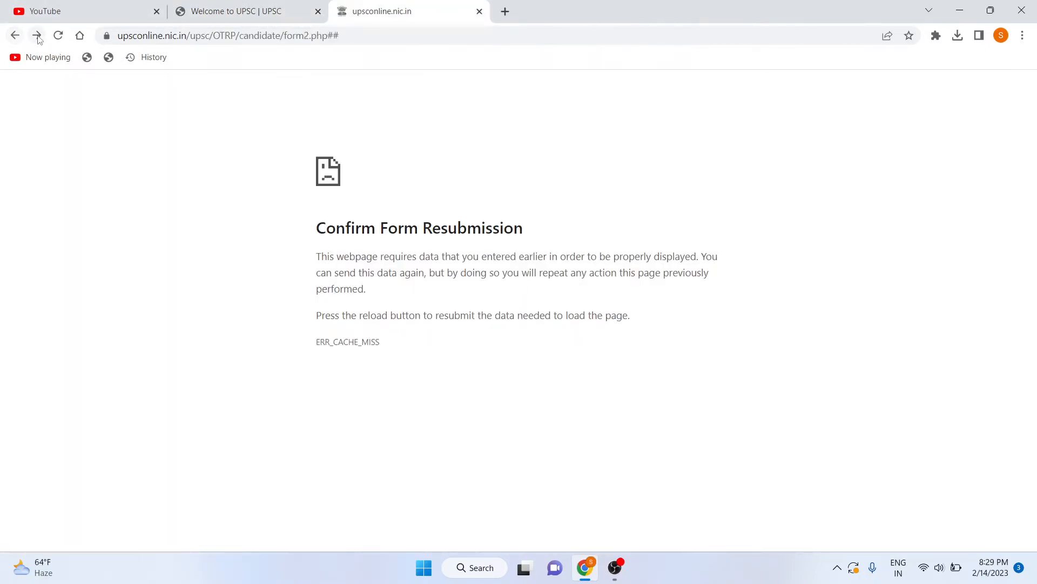
pyautogui.click(37, 36)
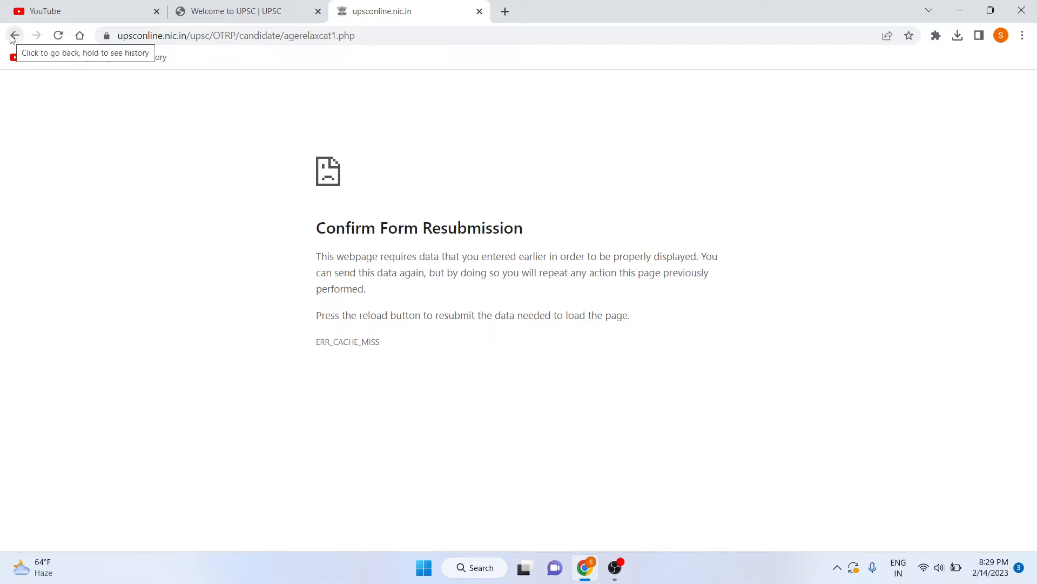
pyautogui.click(13, 36)
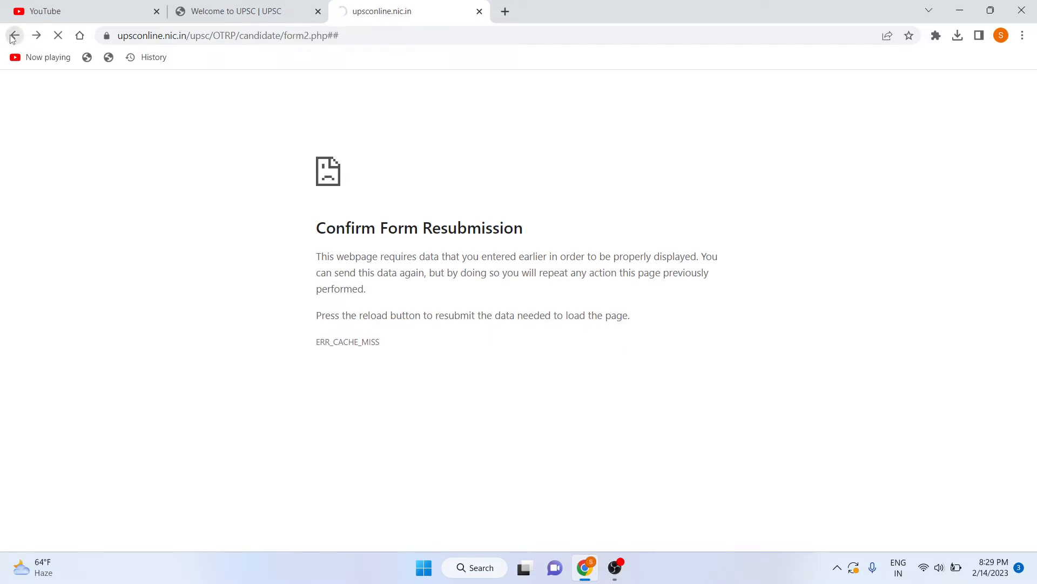
pyautogui.click(250, 15)
pyautogui.press('F5')
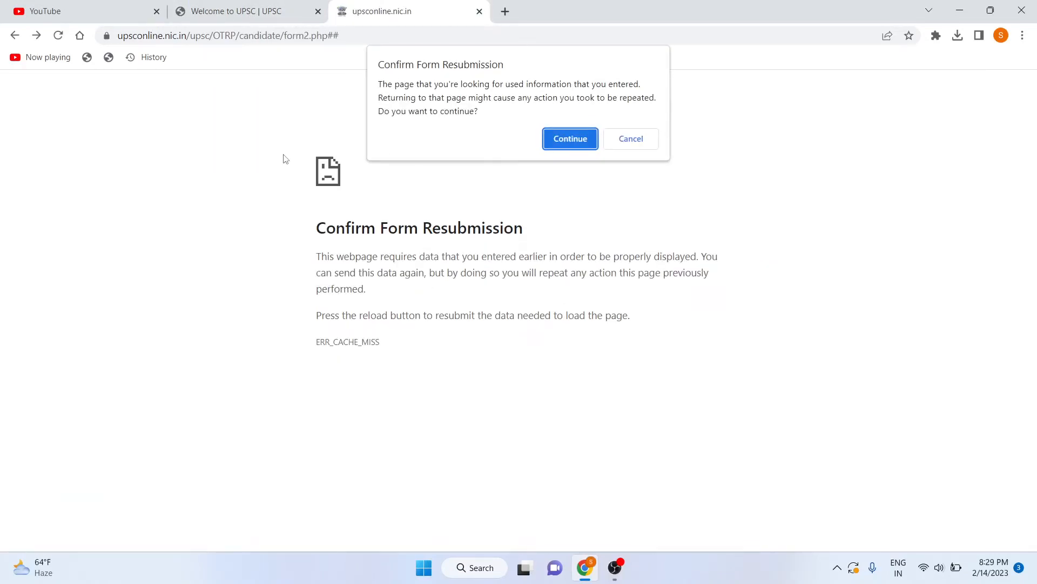
pyautogui.click(566, 150)
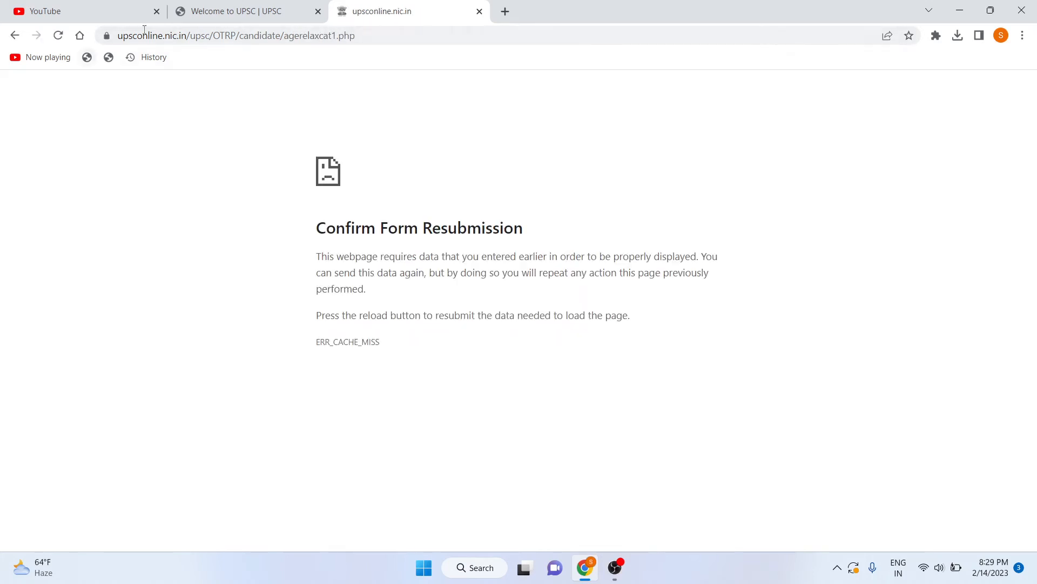
pyautogui.press('F5')
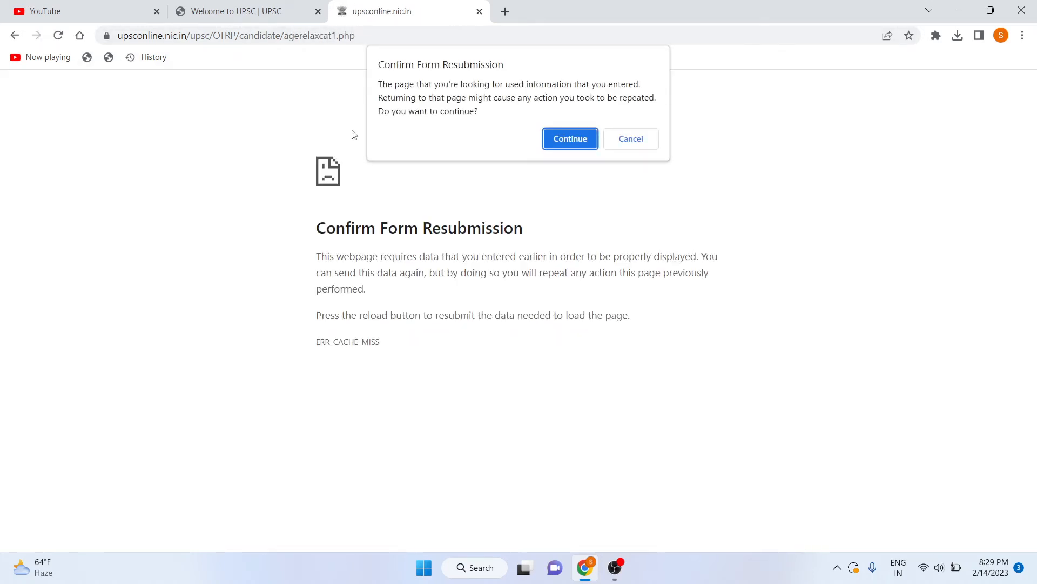
pyautogui.click(573, 142)
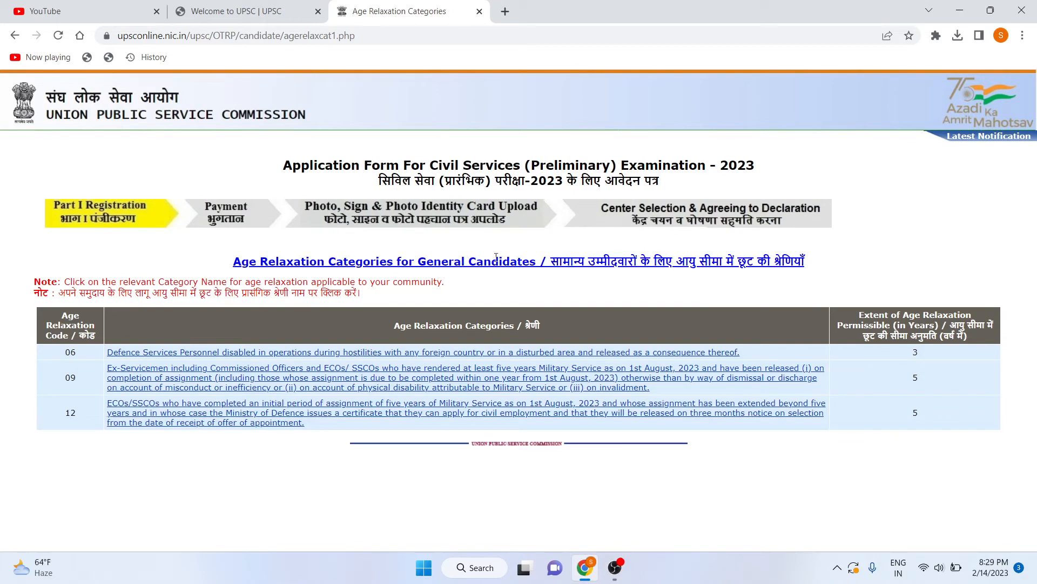
# Set Claiming age relaxation to No and continue to the photo ID page.
pyautogui.click(694, 357)
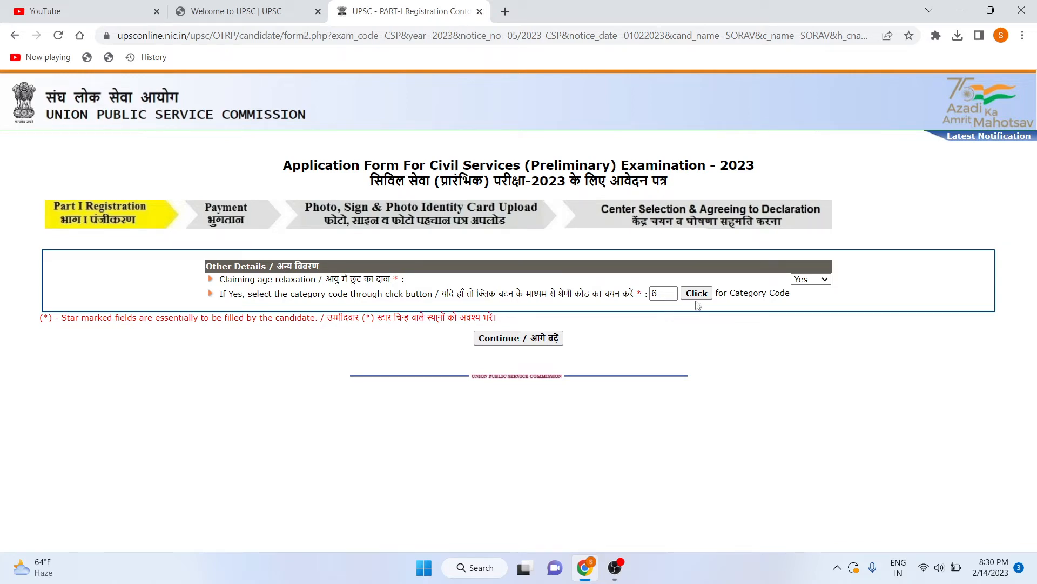
pyautogui.click(808, 280)
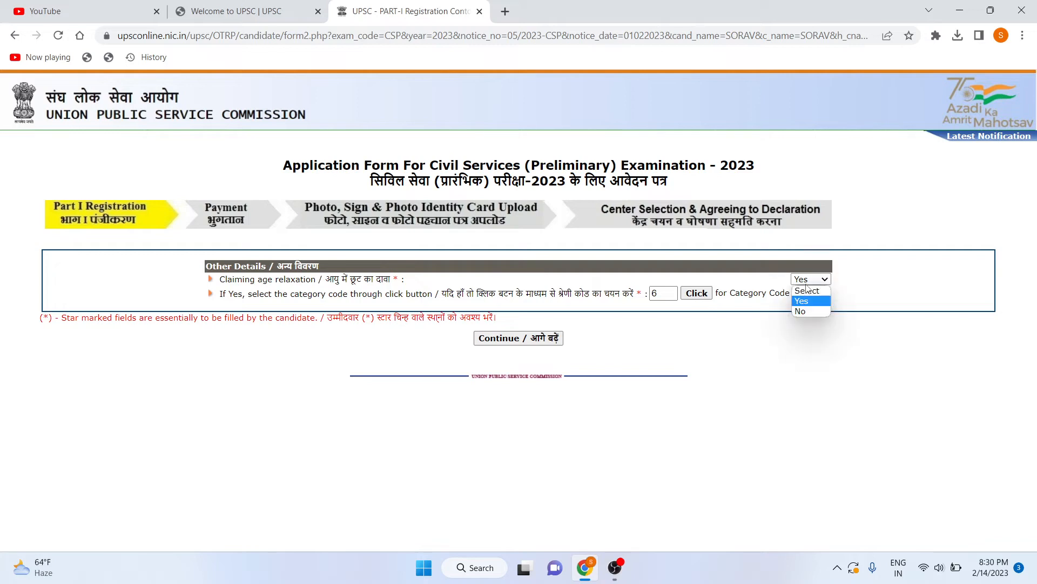
pyautogui.click(805, 311)
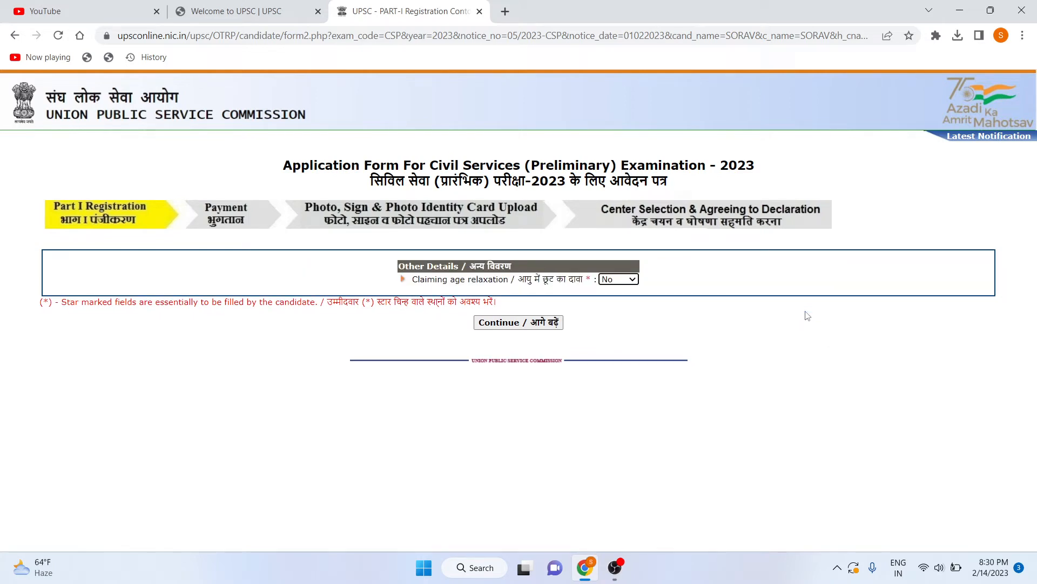
pyautogui.click(513, 323)
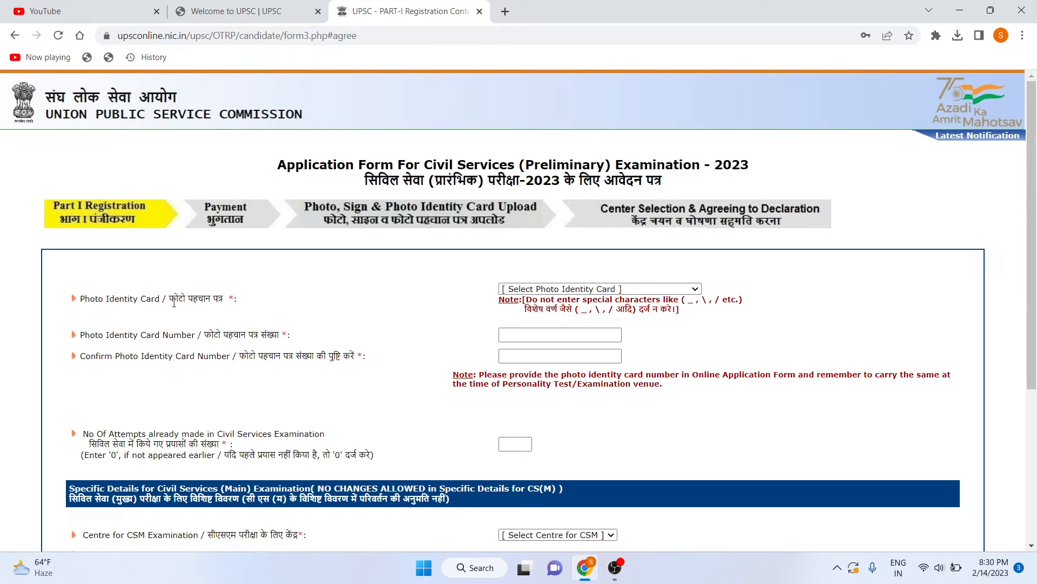
# Choose Aadhaar Card as the photo identity card and set Aadhaar consent to No.
pyautogui.click(550, 290)
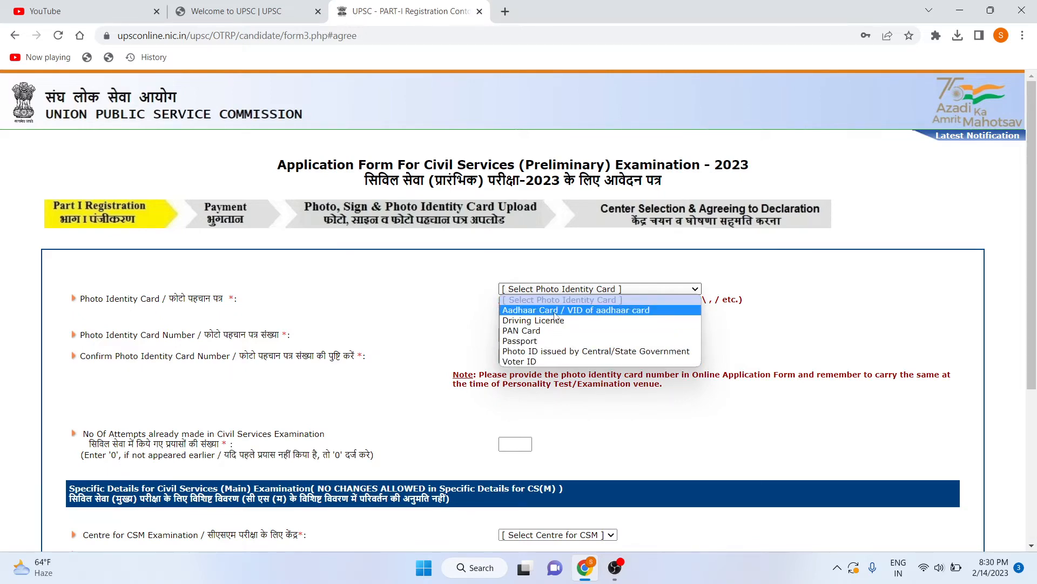
pyautogui.click(560, 310)
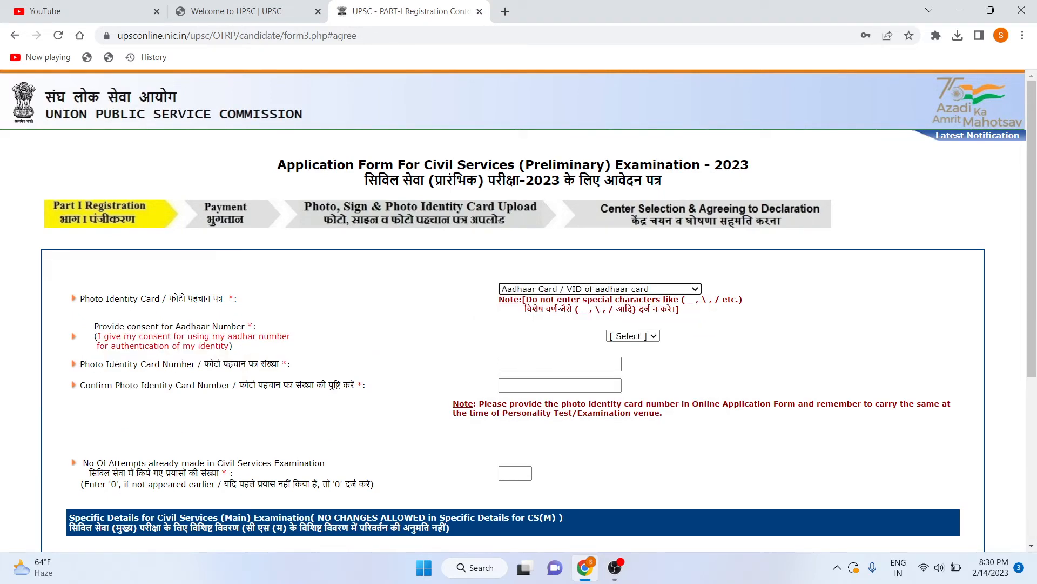
pyautogui.click(639, 336)
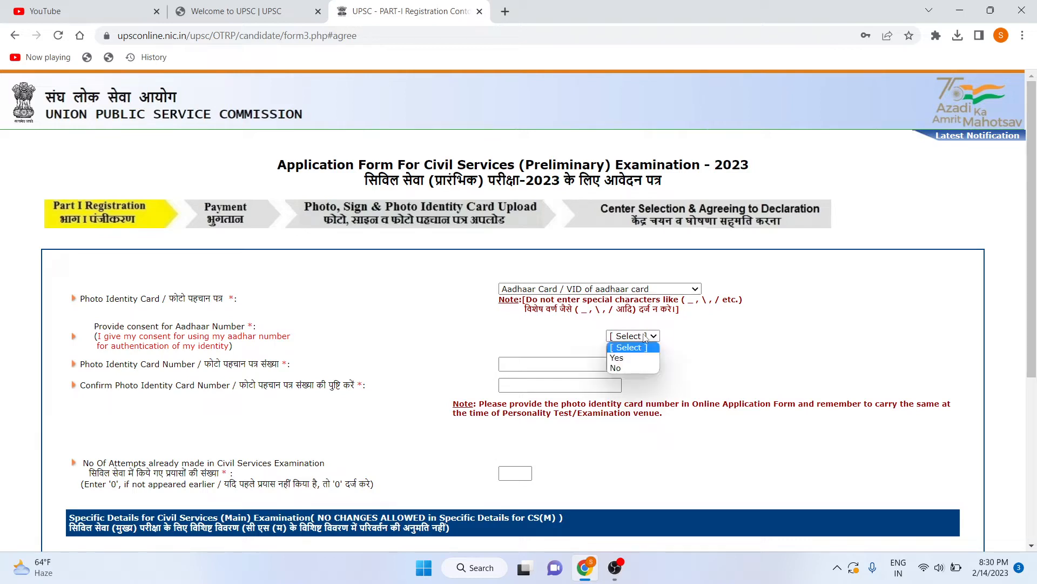
pyautogui.click(636, 370)
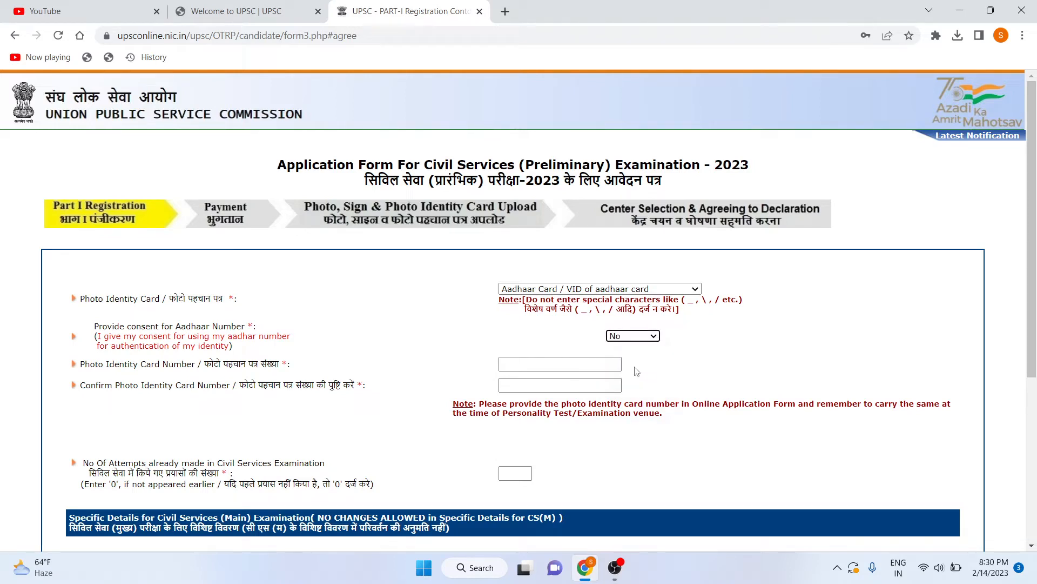
# Enter the photo identity card number and move to the confirm number field.
pyautogui.click(578, 364)
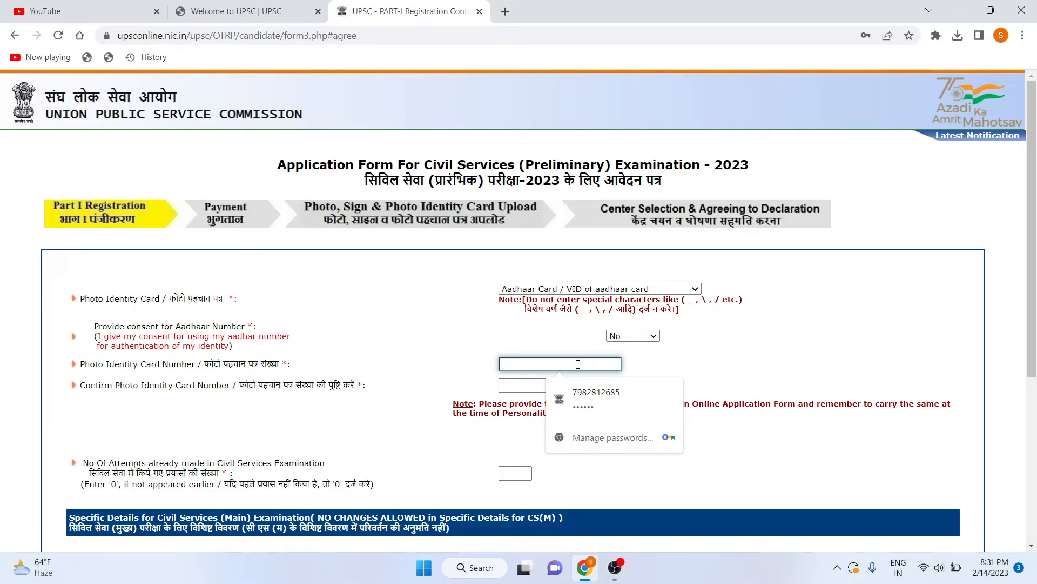
pyautogui.write('•')
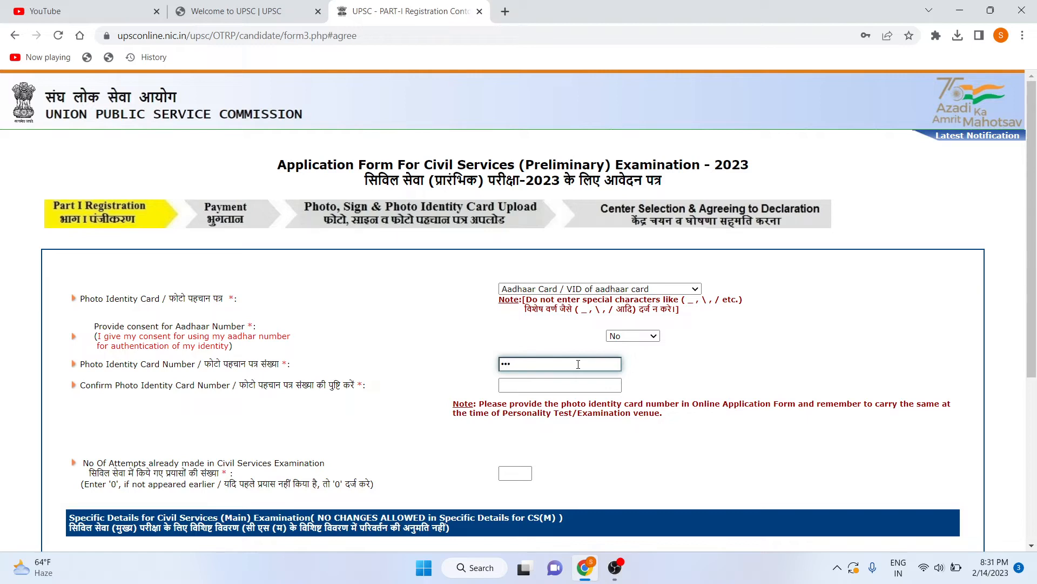
pyautogui.write('•••••••••')
pyautogui.click(560, 385)
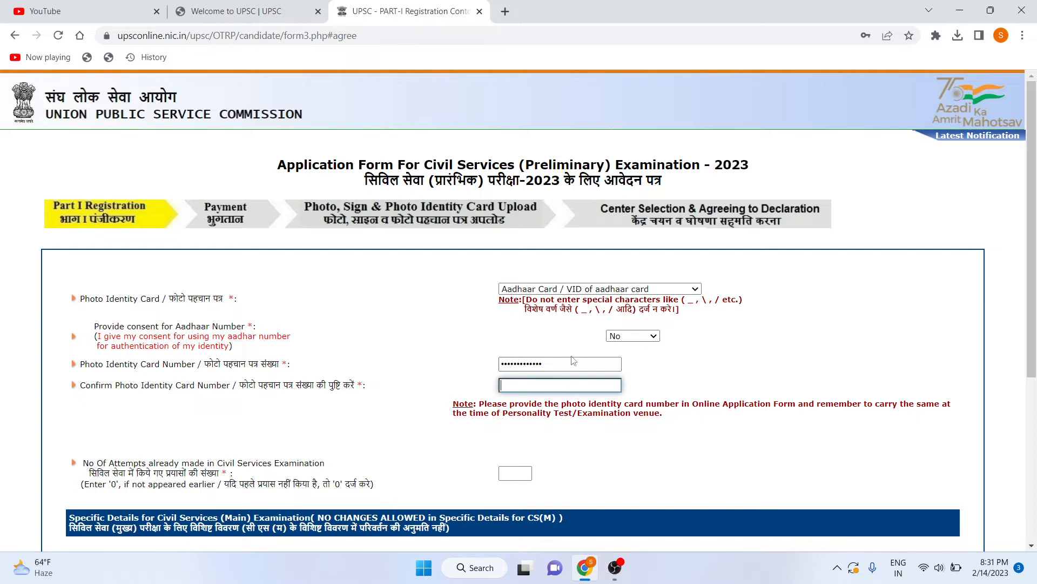
pyautogui.moveTo(569, 361); pyautogui.dragTo(486, 373)
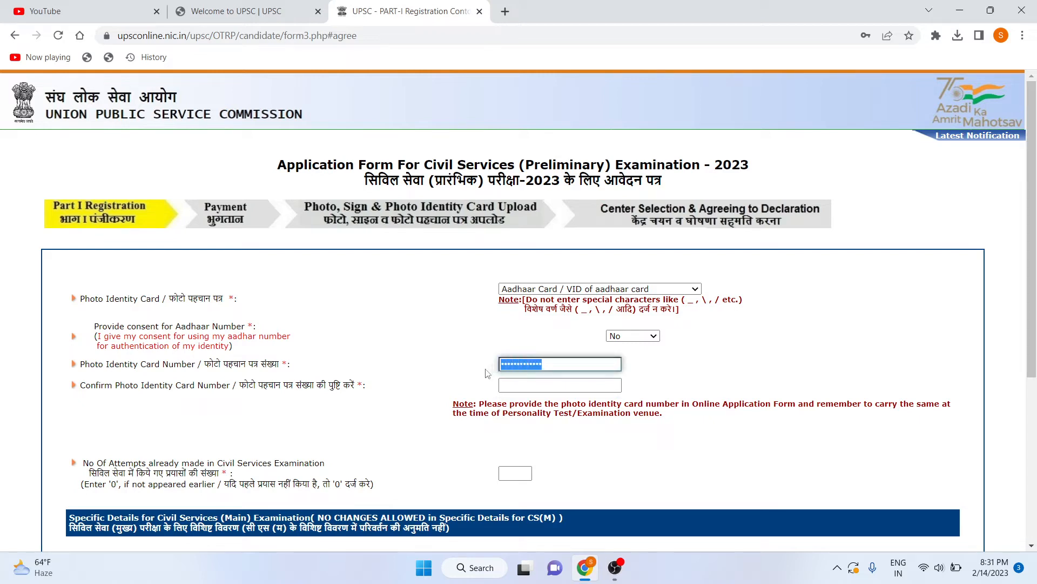
pyautogui.click(510, 386)
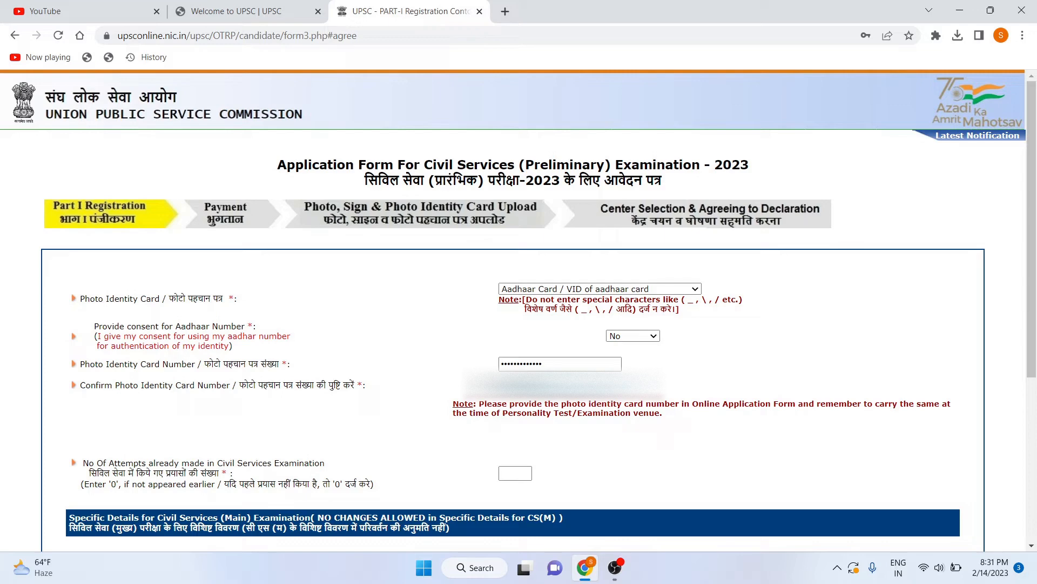
# Enter 0 as the number of previous attempts made.
pyautogui.scroll(-2, 507, 399)
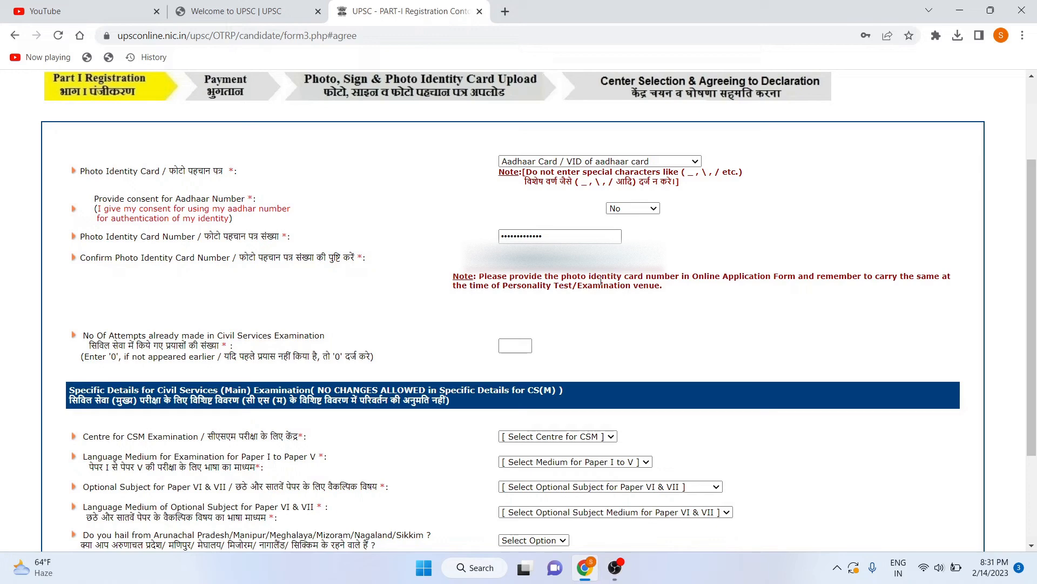
pyautogui.scroll(-2, 473, 319)
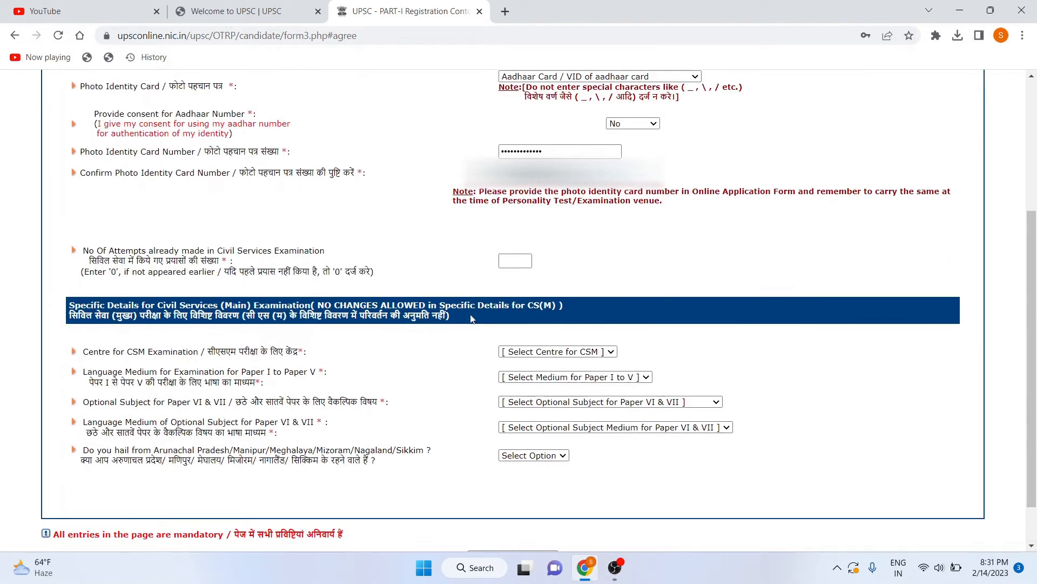
pyautogui.click(511, 265)
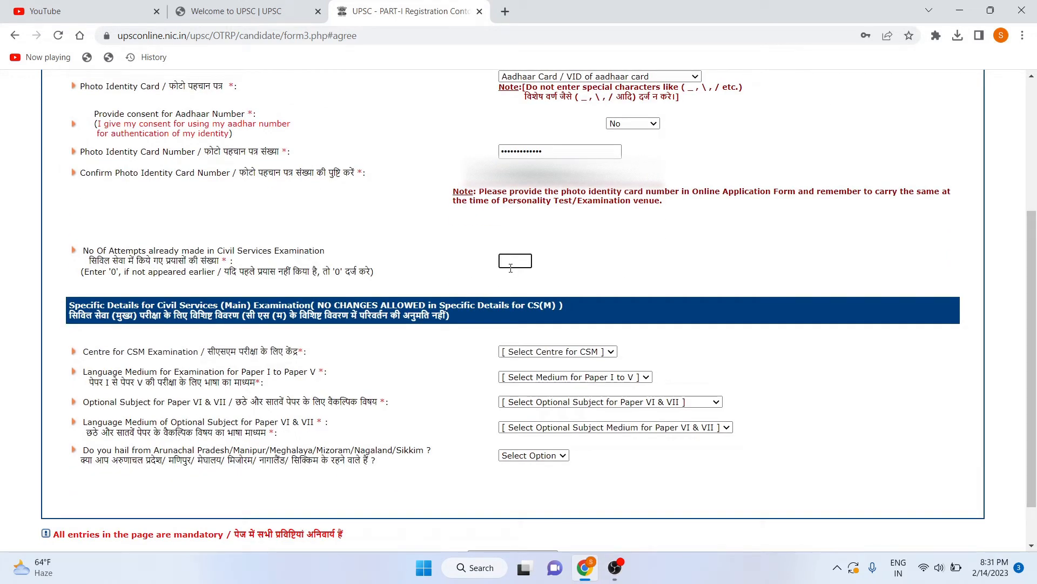
pyautogui.write('0')
pyautogui.scroll(-1, 405, 329)
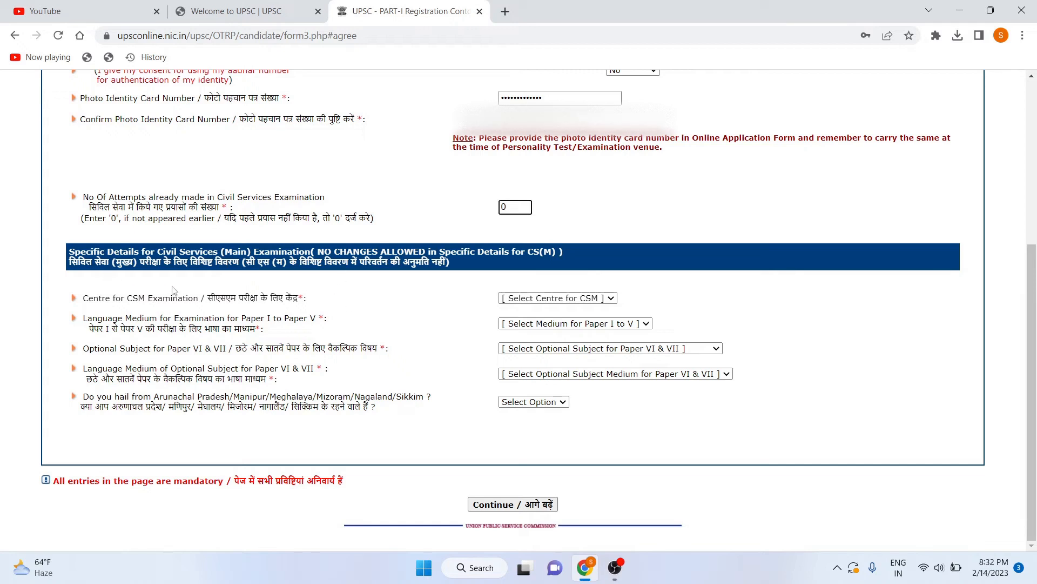
# Choose Delhi as the CSM centre and ENGLISH as the Paper I–V medium.
pyautogui.click(548, 297)
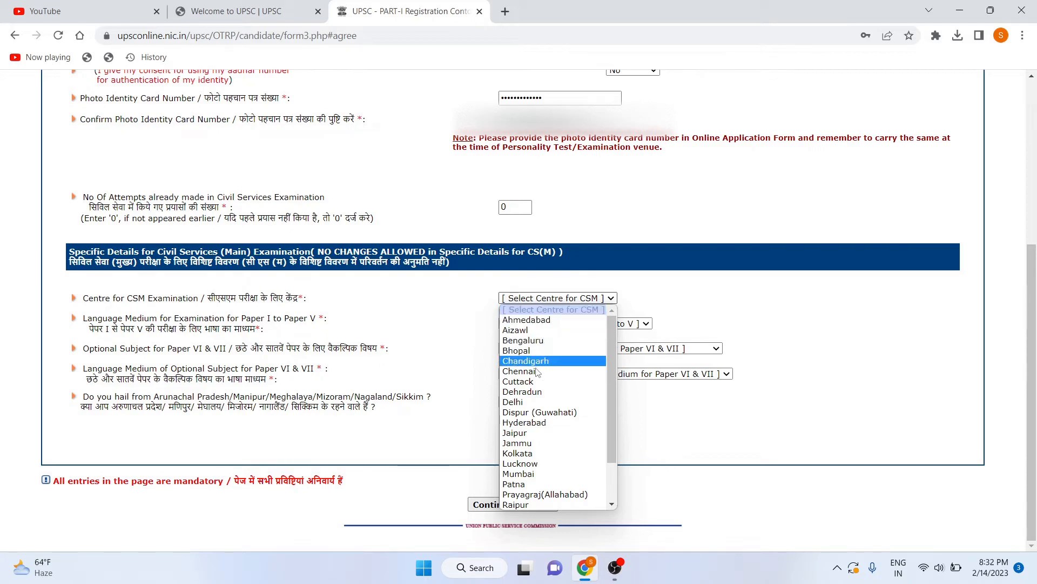
pyautogui.click(541, 401)
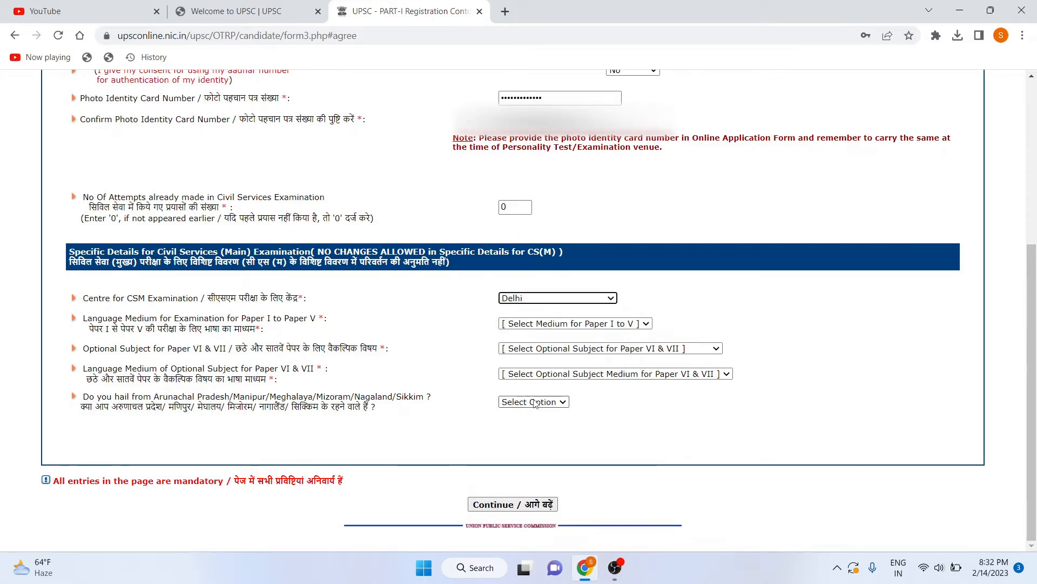
pyautogui.click(540, 324)
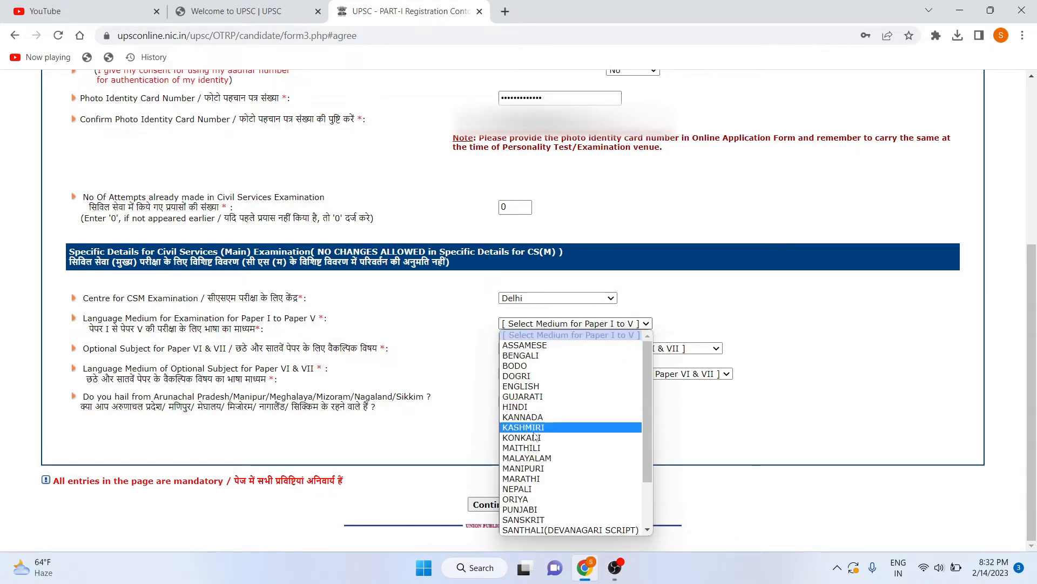
pyautogui.scroll(-2, 535, 436)
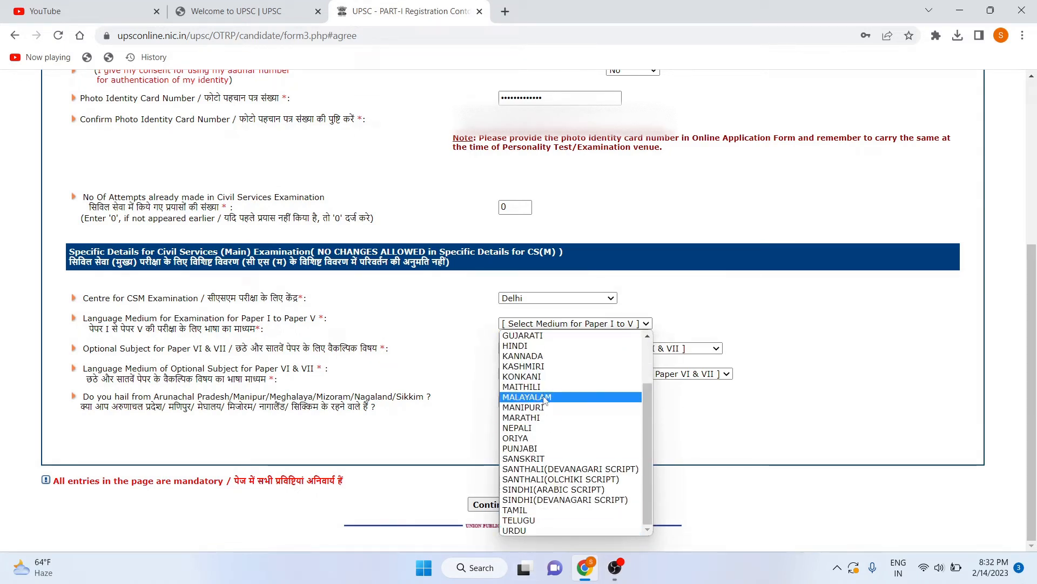
pyautogui.scroll(2, 544, 400)
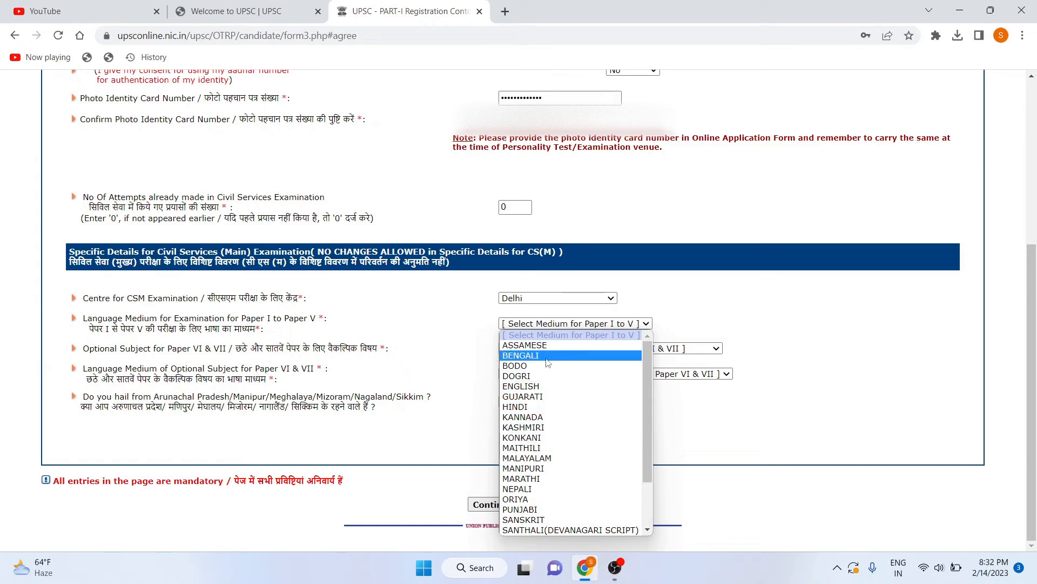
pyautogui.click(546, 386)
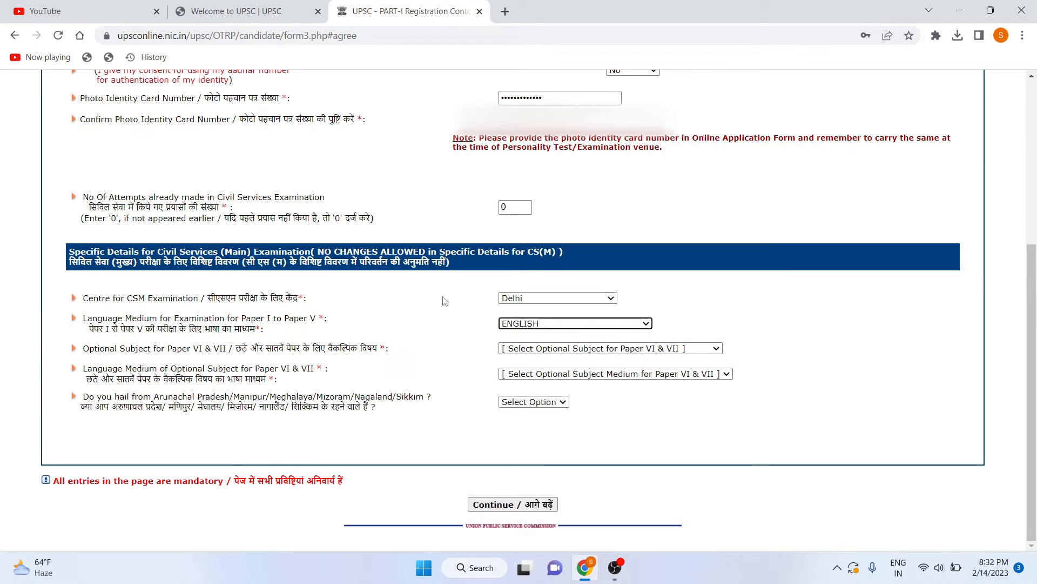
# Select POLITICAL SCIENCE & INTERNATIONAL RELATION as optional subject, with ENGLISH medium.
pyautogui.click(576, 349)
pyautogui.scroll(-6, 560, 231)
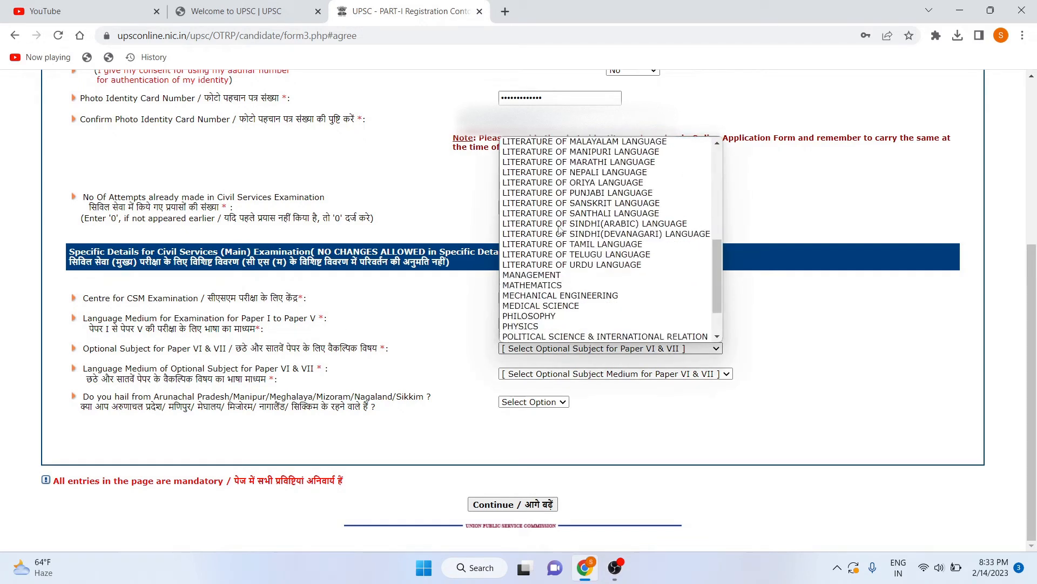
pyautogui.scroll(6, 560, 230)
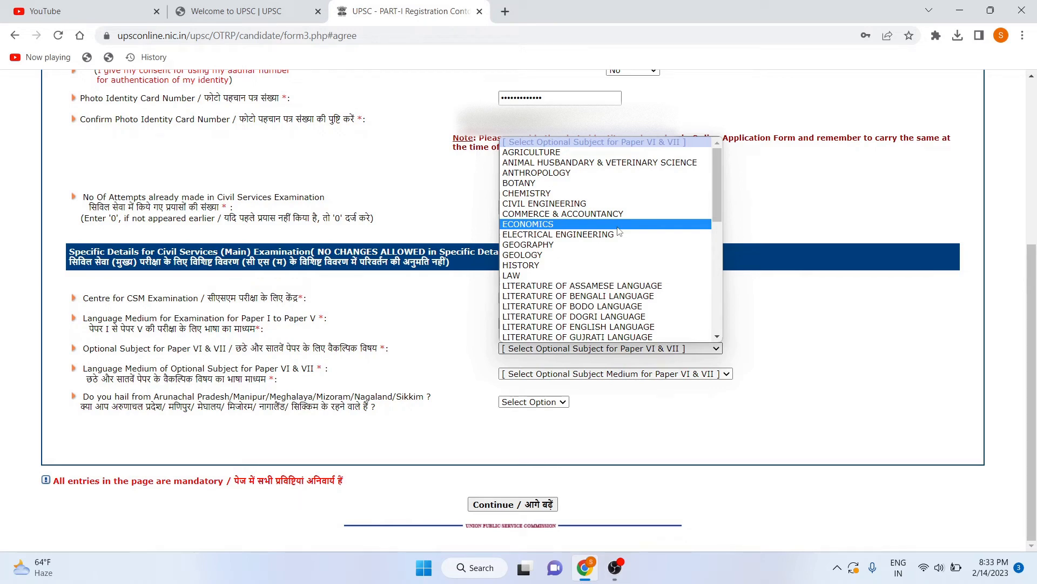
pyautogui.scroll(-6, 599, 266)
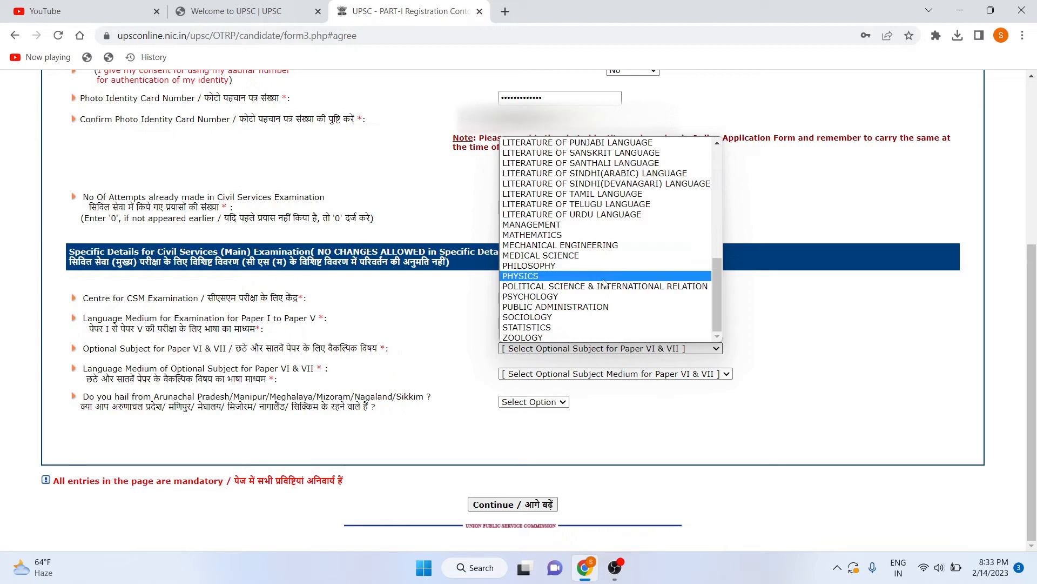
pyautogui.click(605, 287)
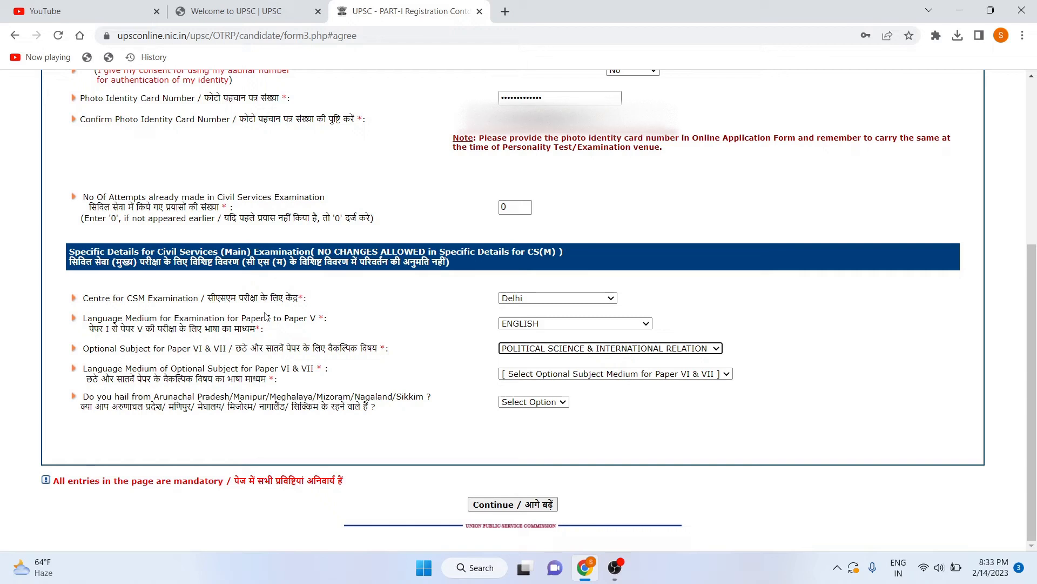
pyautogui.click(543, 377)
pyautogui.click(539, 395)
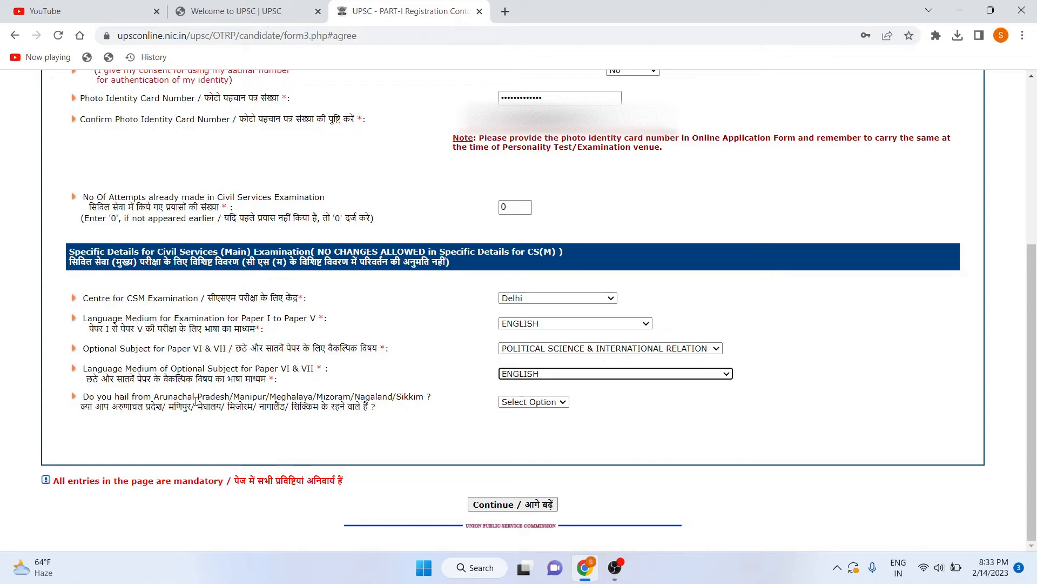
# Answer No to the question about hailing from the northeastern states.
pyautogui.click(520, 402)
pyautogui.click(513, 435)
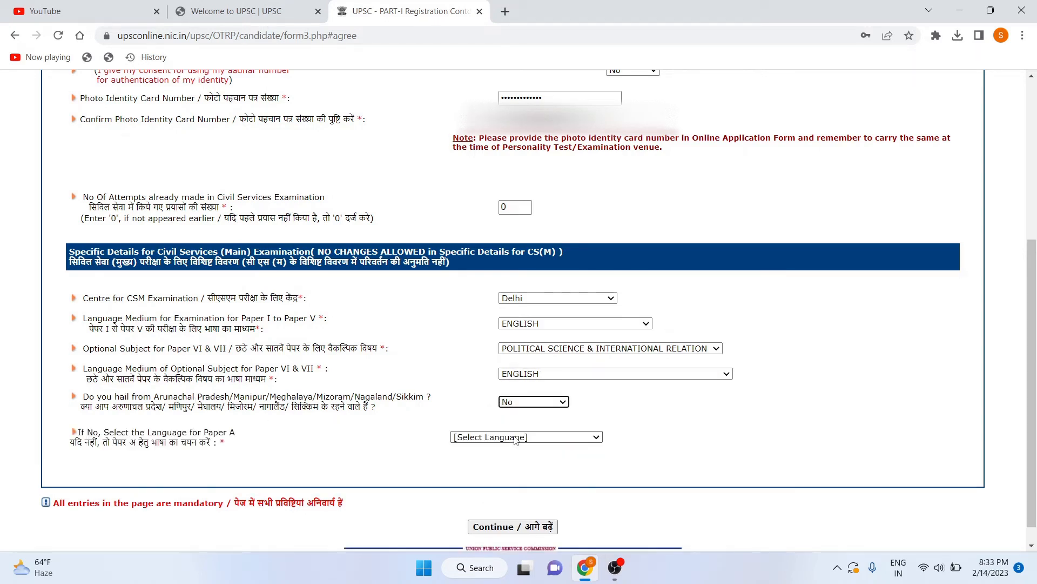
pyautogui.scroll(-1, 514, 439)
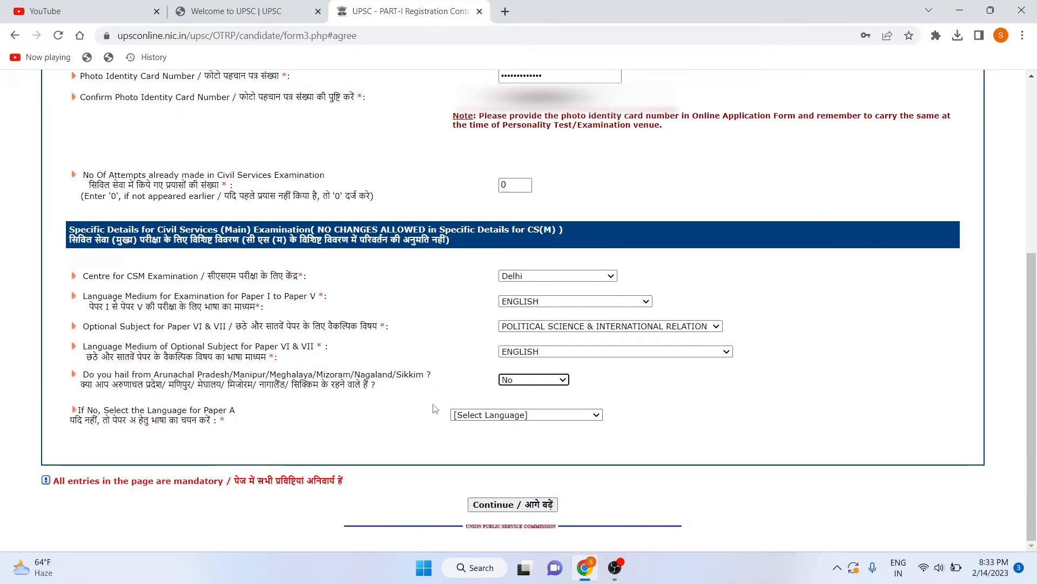
# Pick HINDI from the 'Select the Language for Paper A' dropdown.
pyautogui.click(481, 416)
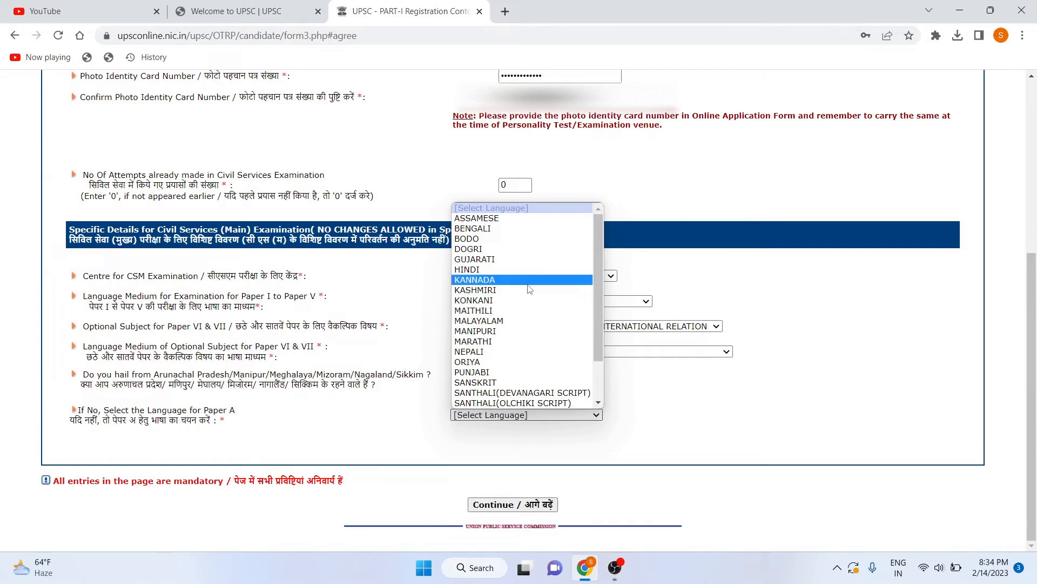
pyautogui.scroll(-2, 513, 303)
pyautogui.scroll(2, 515, 333)
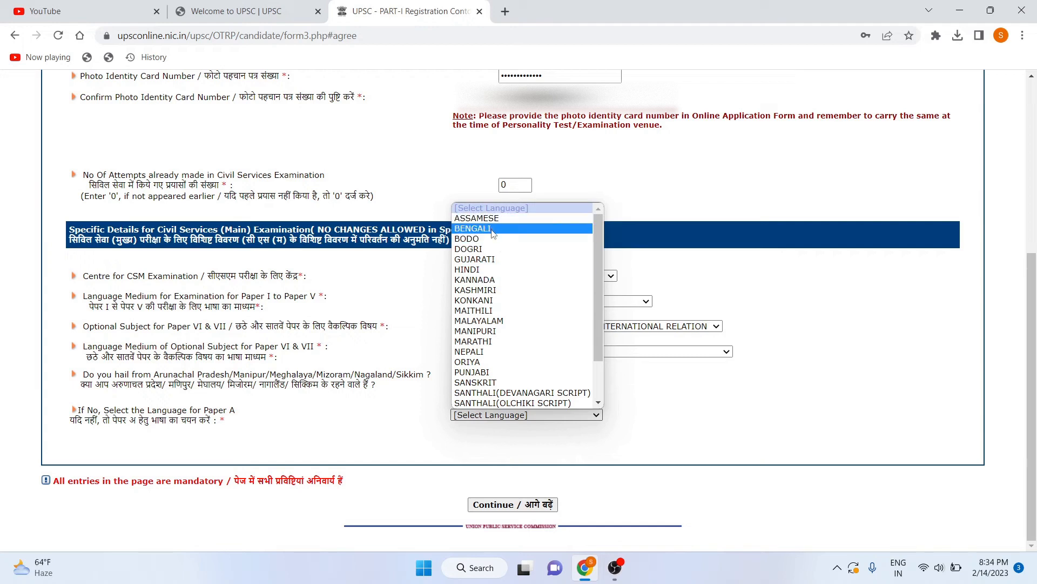
pyautogui.scroll(-2, 488, 343)
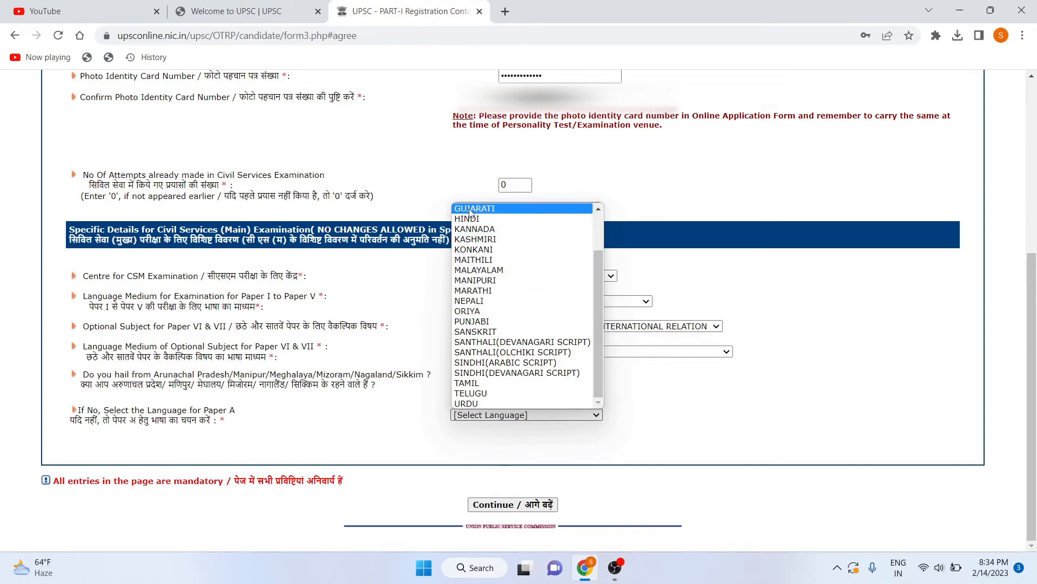
pyautogui.scroll(2, 470, 212)
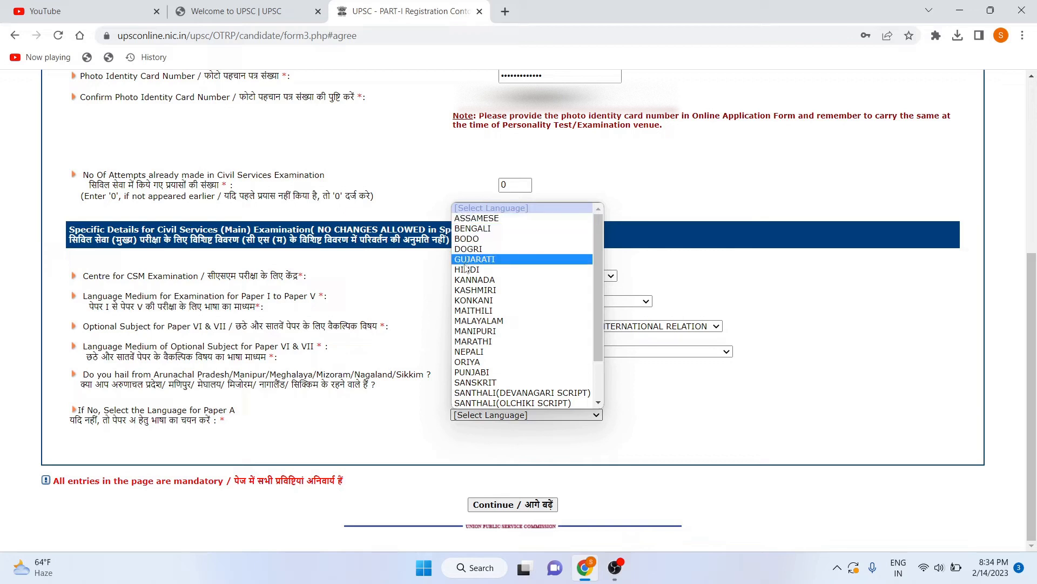
pyautogui.scroll(-2, 466, 313)
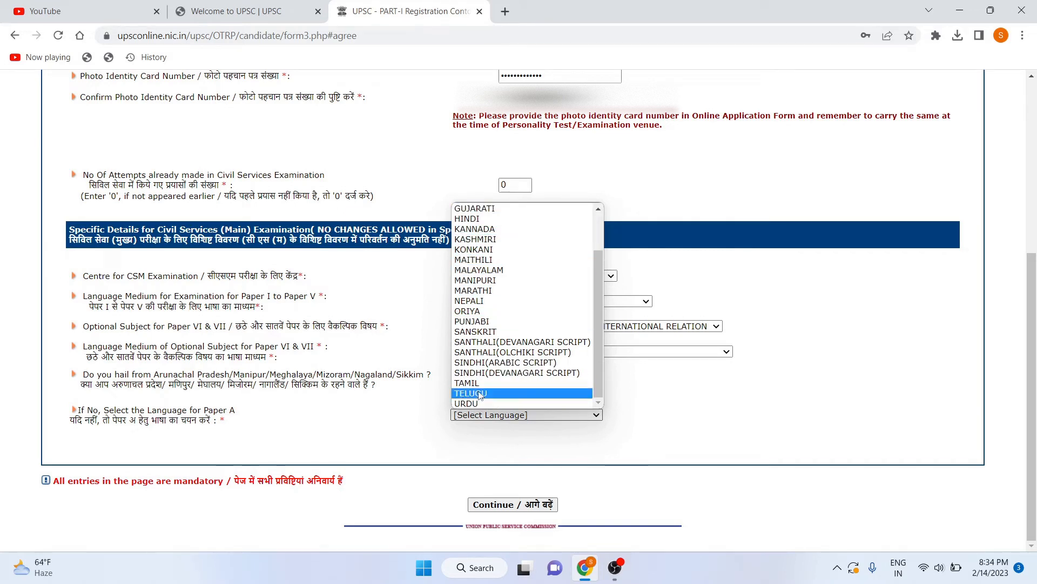
pyautogui.scroll(2, 500, 328)
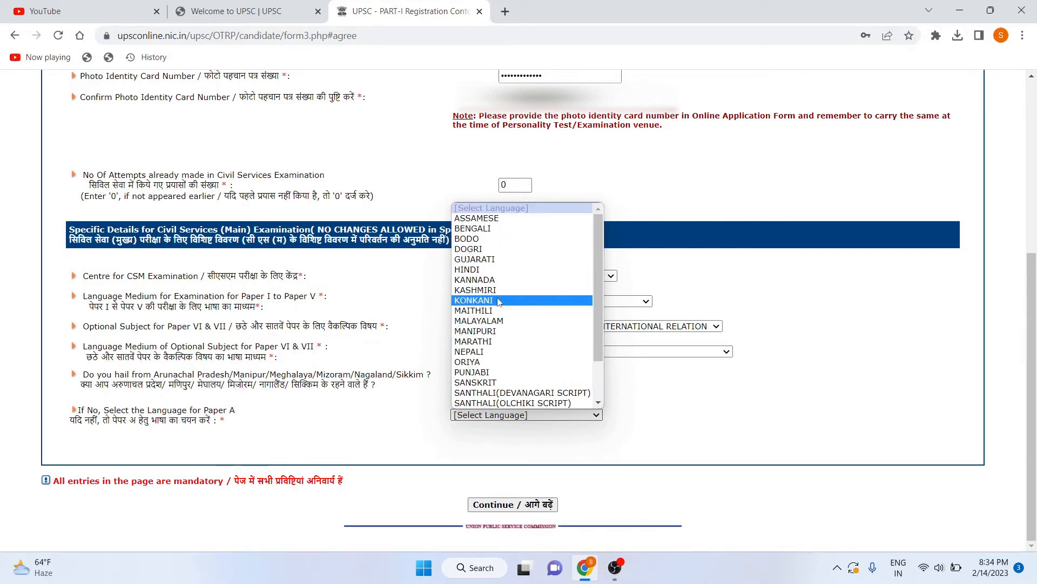
pyautogui.click(493, 270)
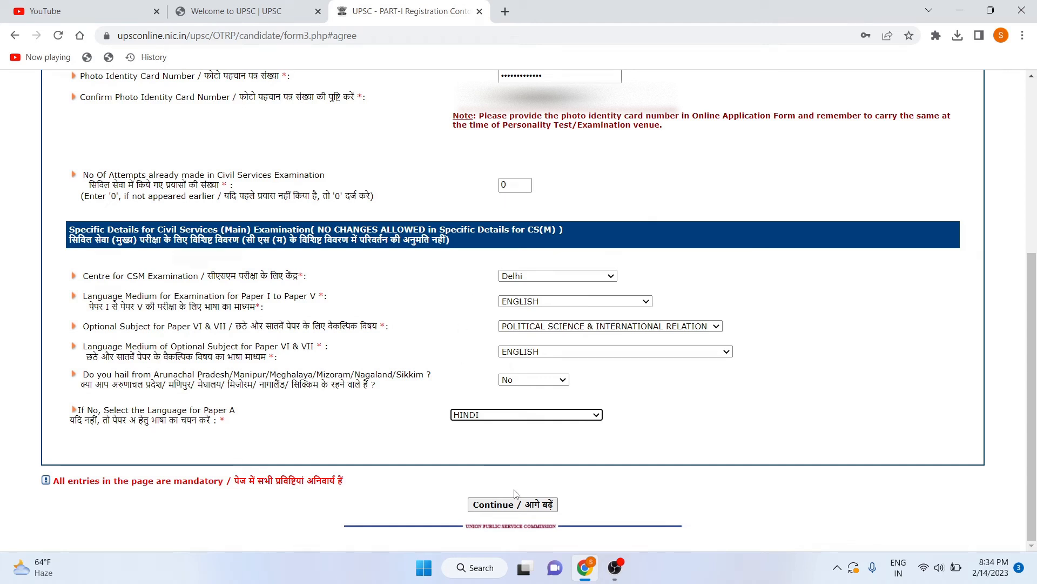
# Set Aadhaar authentication consent to Yes and resubmit, dismissing the ID-card warnings.
pyautogui.click(513, 503)
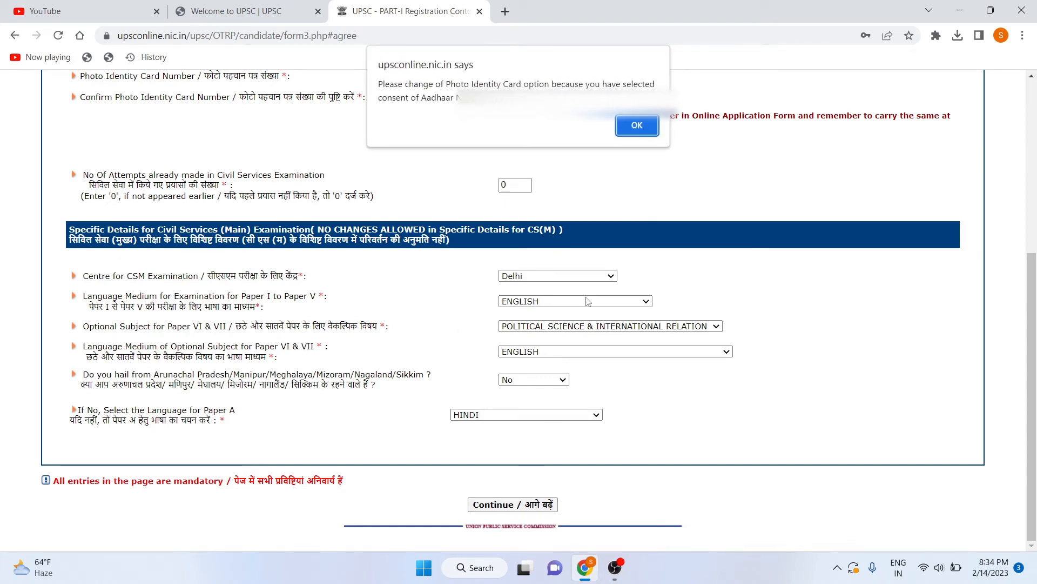
pyautogui.click(637, 126)
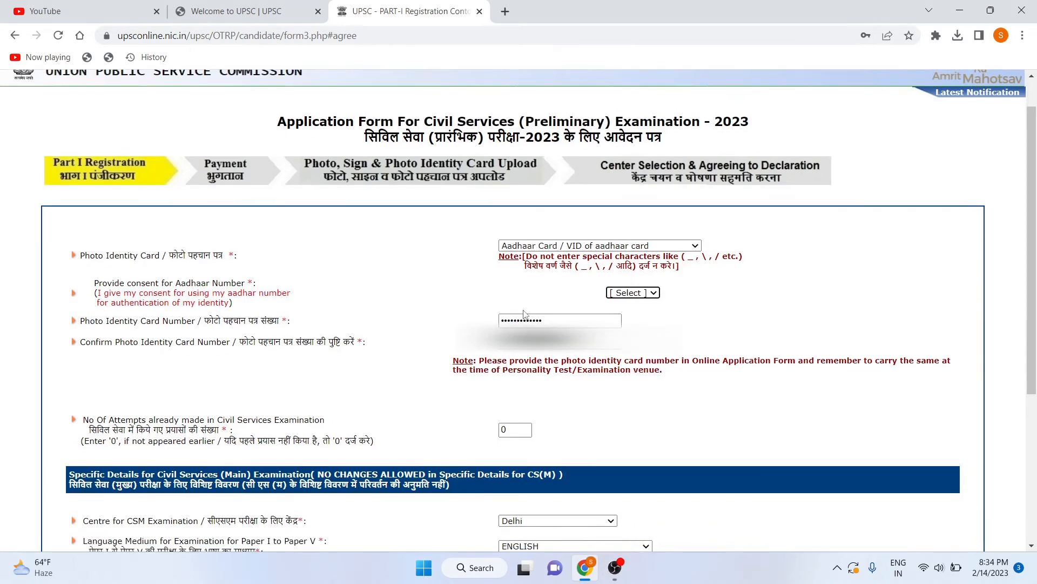
pyautogui.click(639, 295)
pyautogui.click(636, 313)
pyautogui.scroll(-5, 520, 313)
pyautogui.click(524, 505)
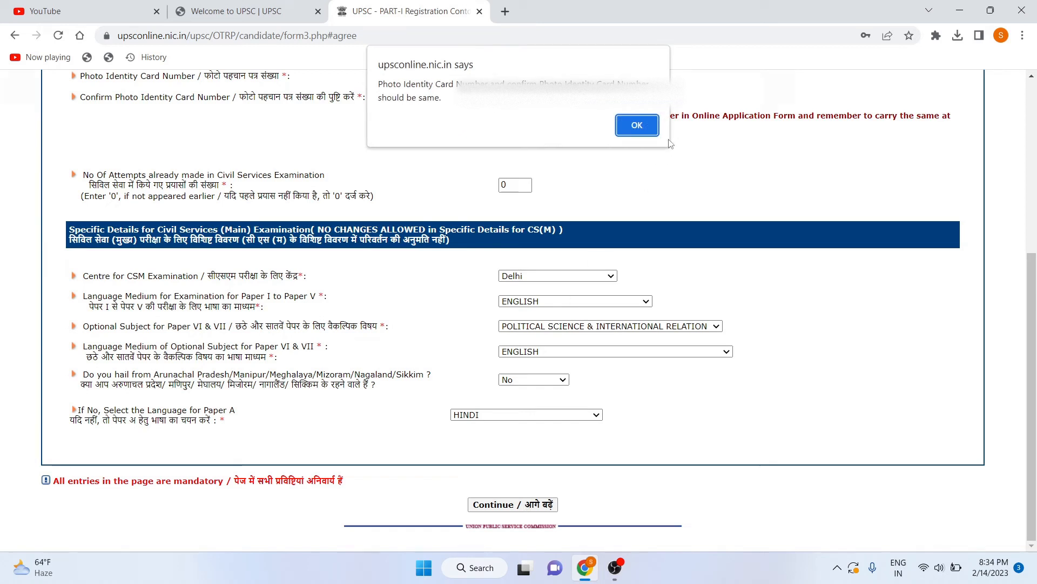
pyautogui.click(638, 125)
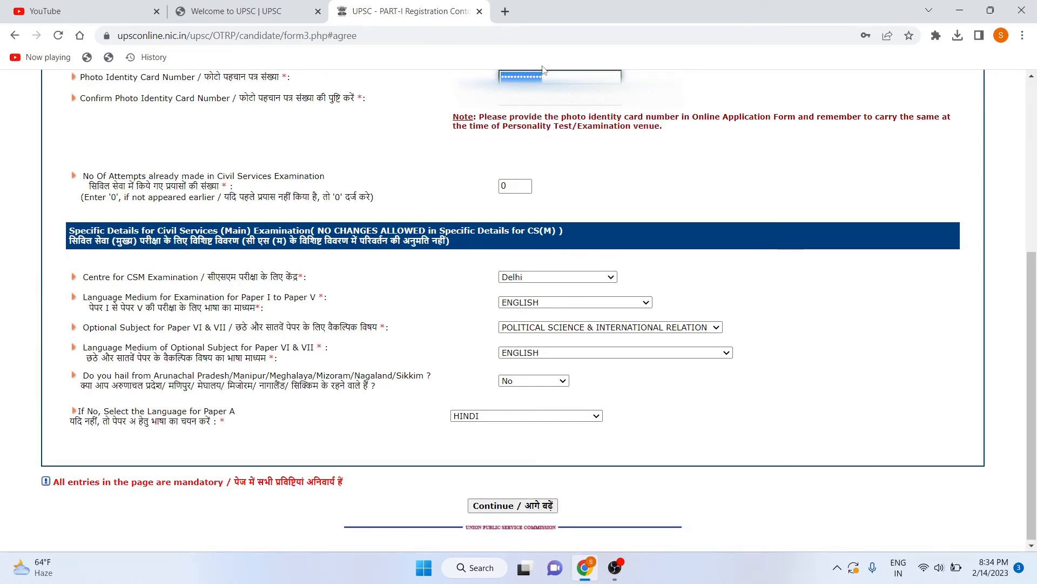
# Retype the Photo Identity Card Number to match its confirmation and continue.
pyautogui.scroll(-1, 424, 213)
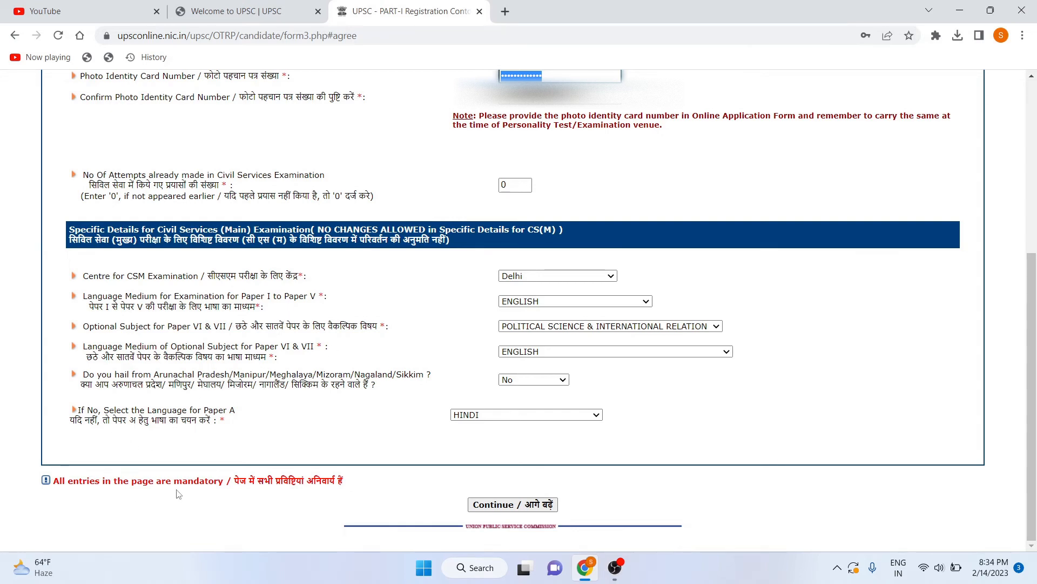
pyautogui.scroll(3, 368, 404)
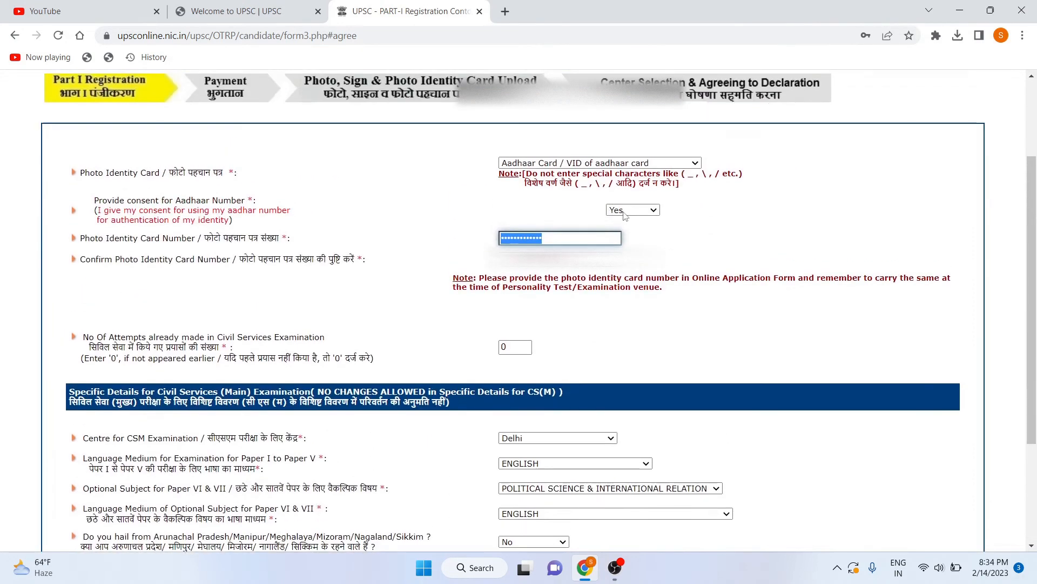
pyautogui.click(577, 236)
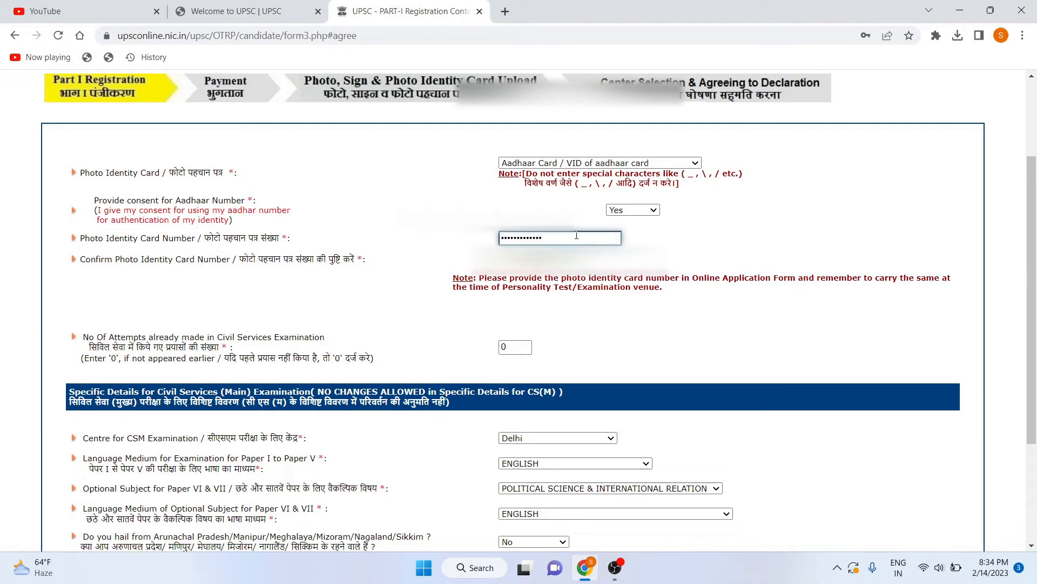
pyautogui.hotkey('ctrl', 'a')
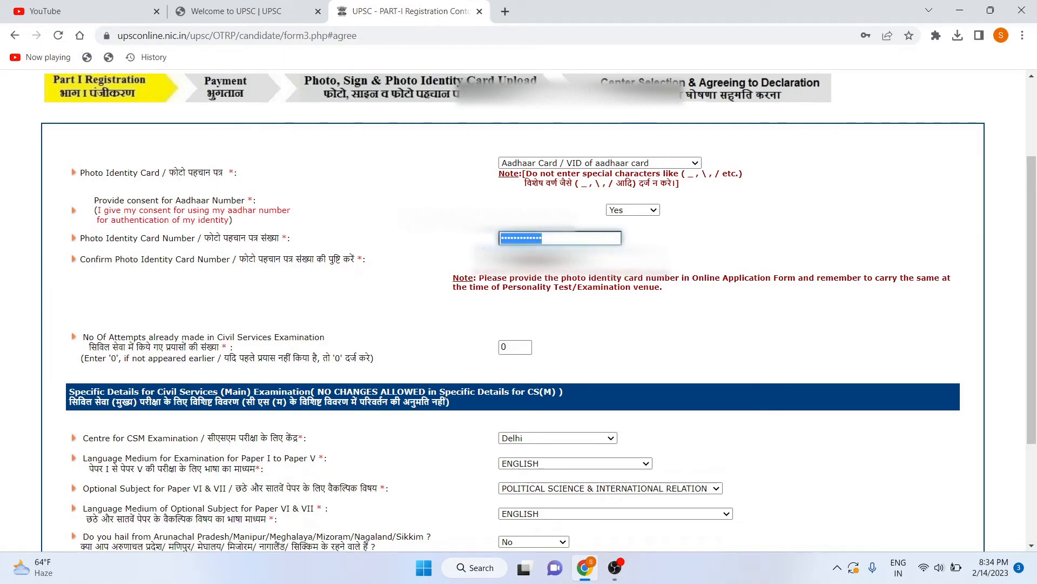
pyautogui.press('BackSpace')
pyautogui.write('•')
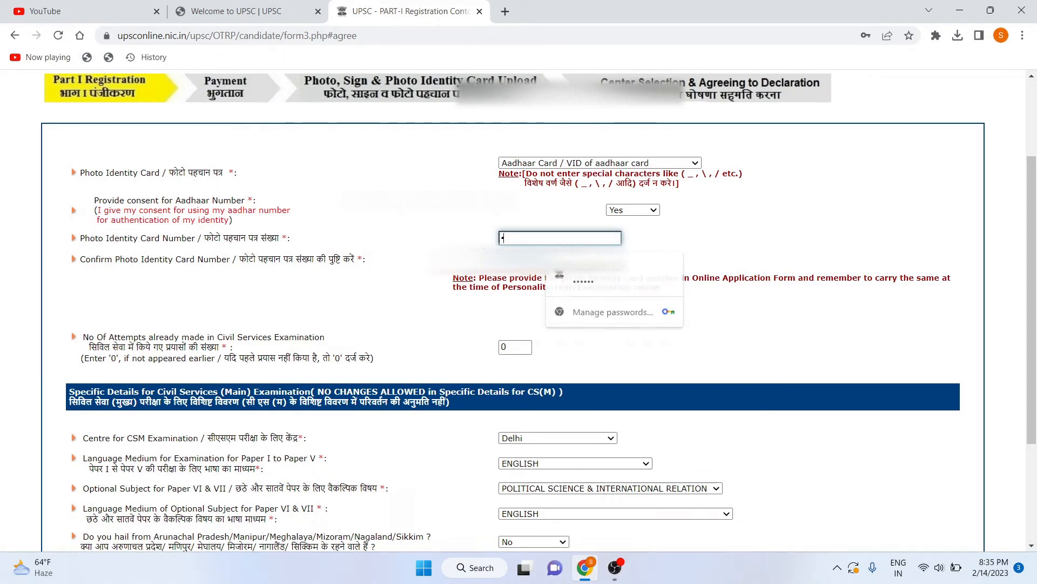
pyautogui.write('•')
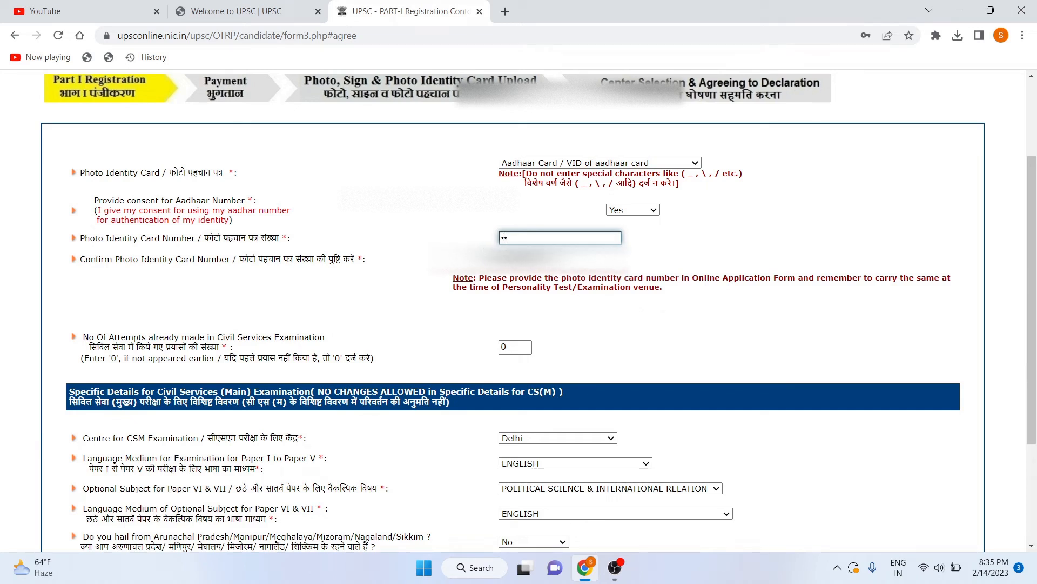
pyautogui.write('•••')
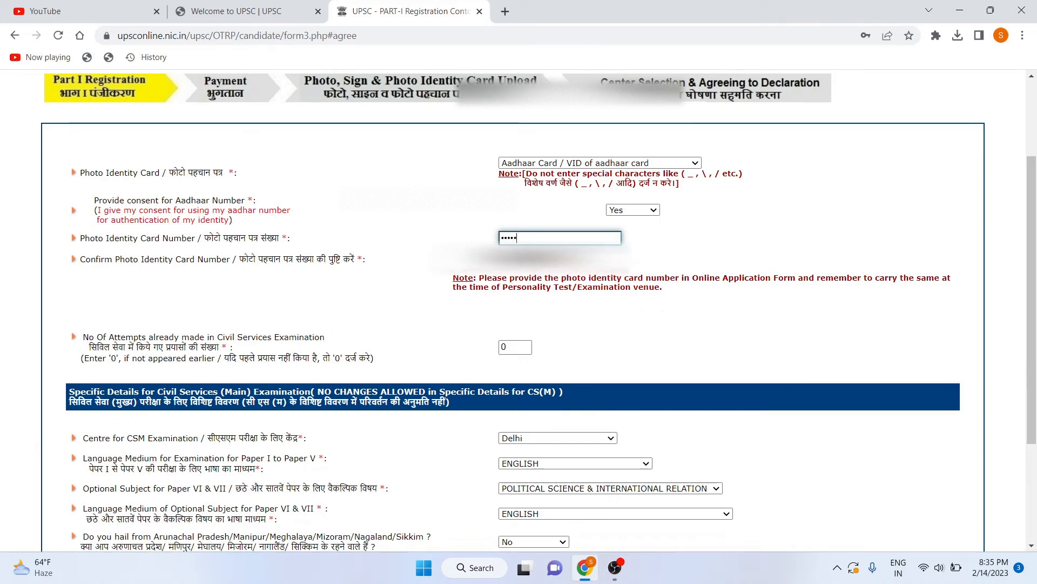
pyautogui.write('••')
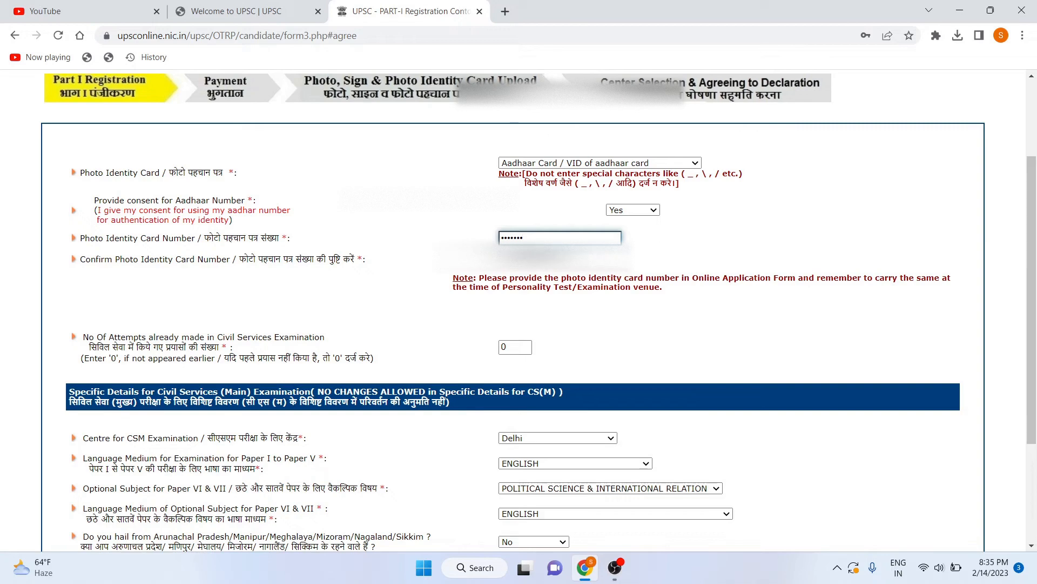
pyautogui.write('•••')
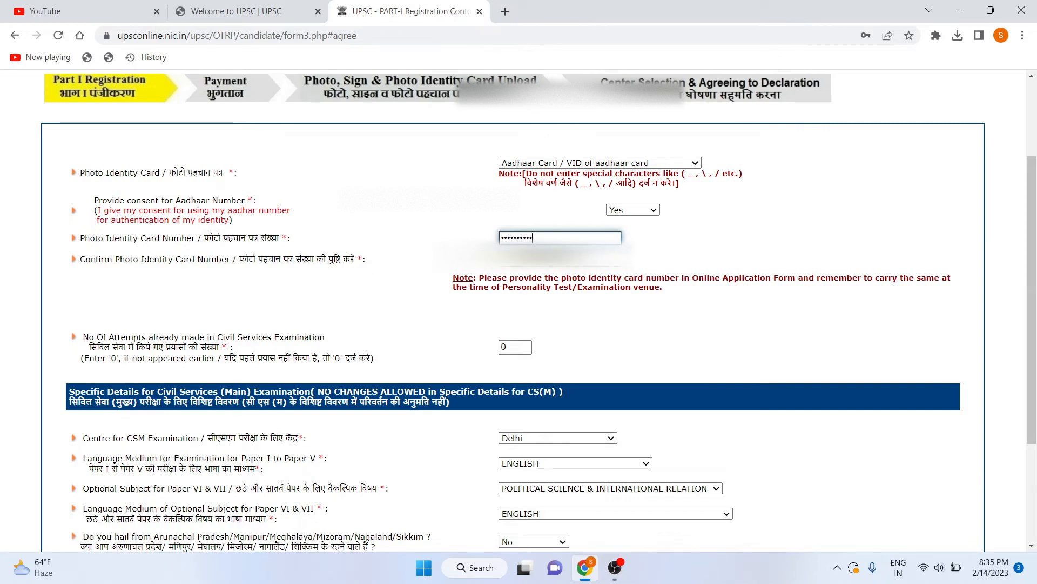
pyautogui.write('•')
pyautogui.scroll(-3, 485, 372)
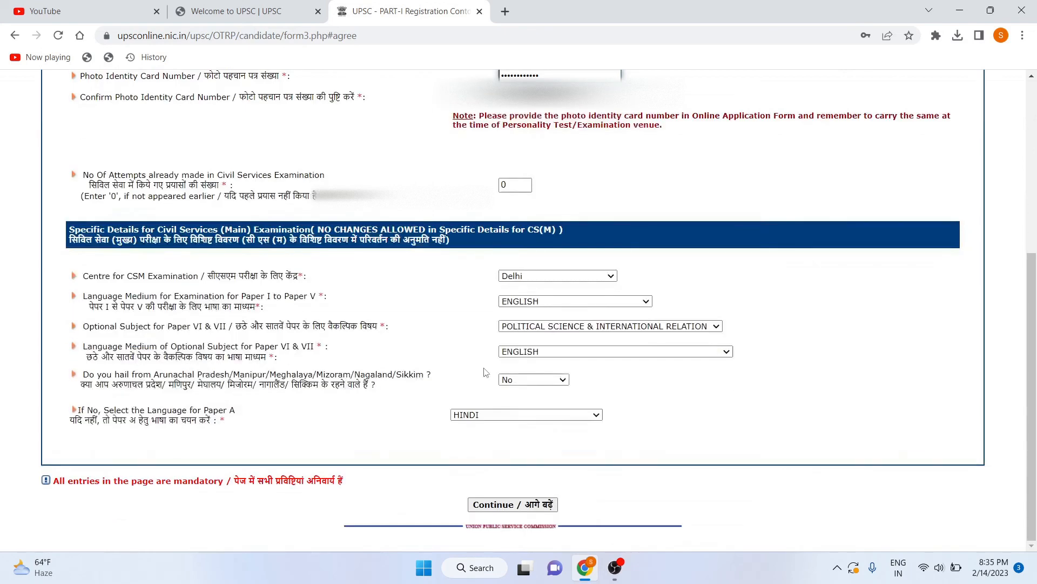
pyautogui.click(520, 505)
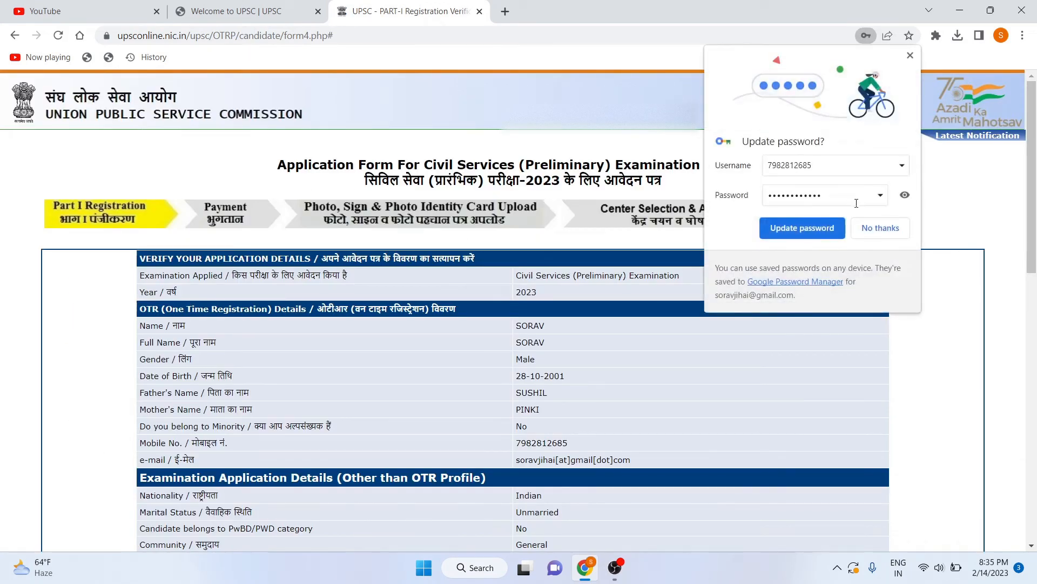
# Update Chrome's saved password and scroll through the Part-I verification details to the captcha.
pyautogui.click(818, 226)
pyautogui.scroll(-2, 619, 242)
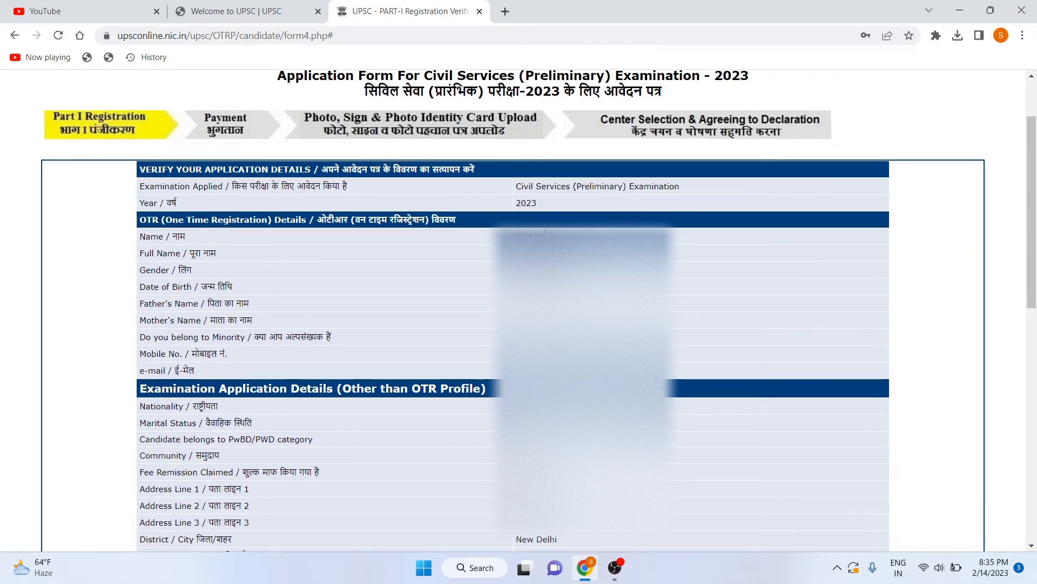
pyautogui.scroll(-1, 454, 290)
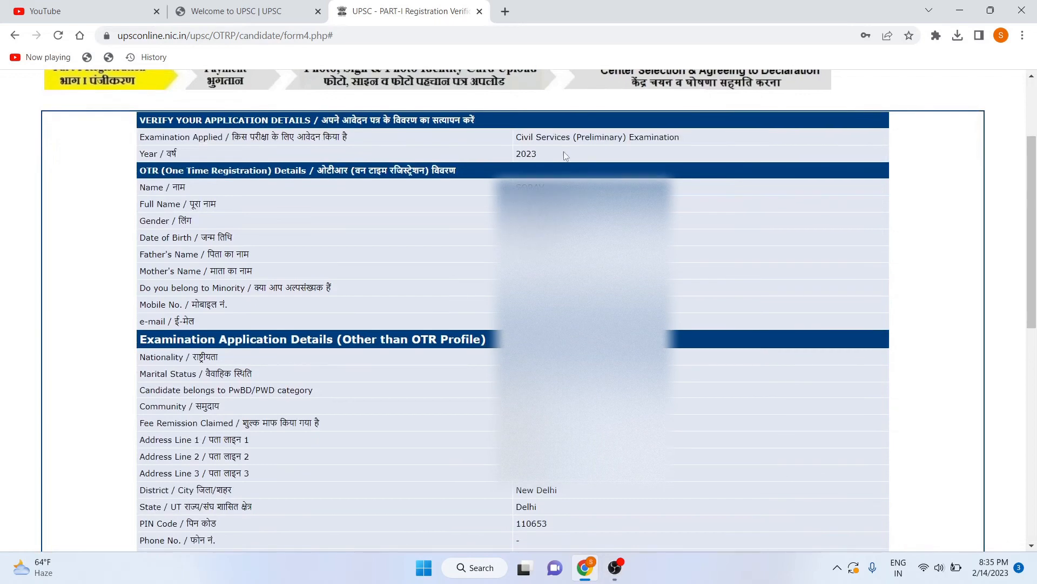
pyautogui.scroll(-3, 522, 331)
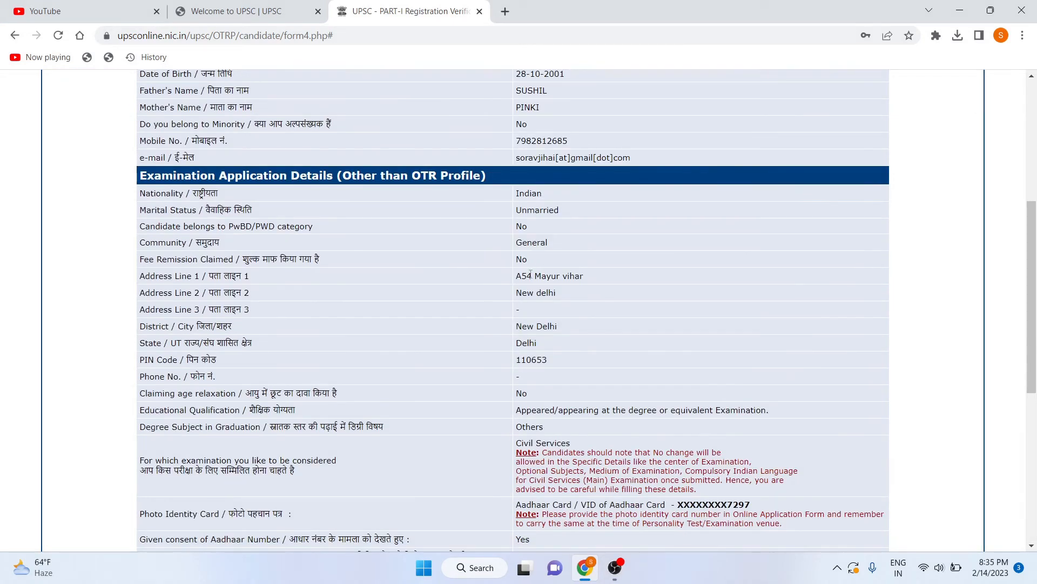
pyautogui.scroll(-2, 530, 275)
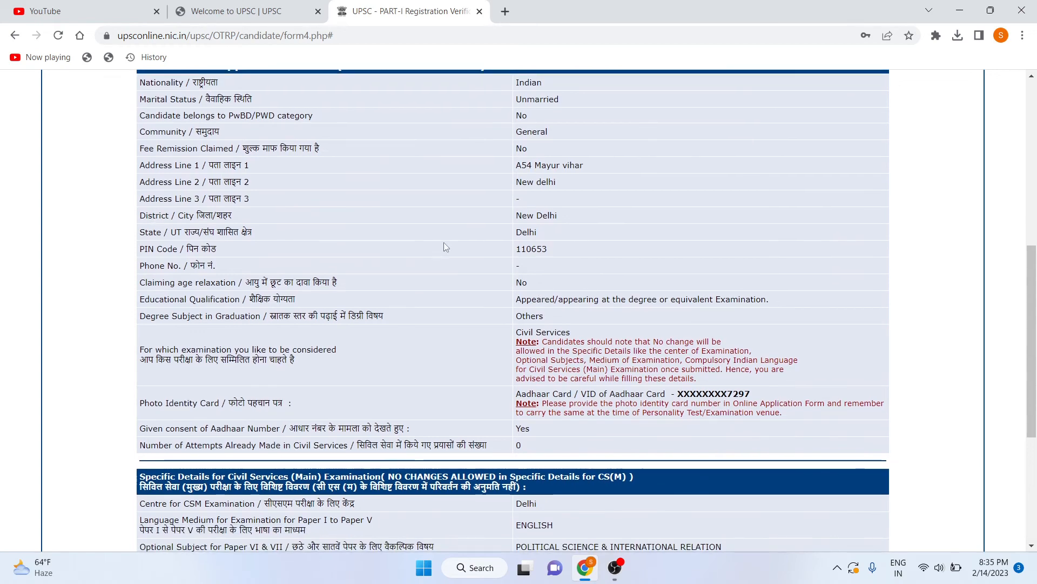
pyautogui.scroll(-1, 524, 311)
pyautogui.scroll(-1, 512, 325)
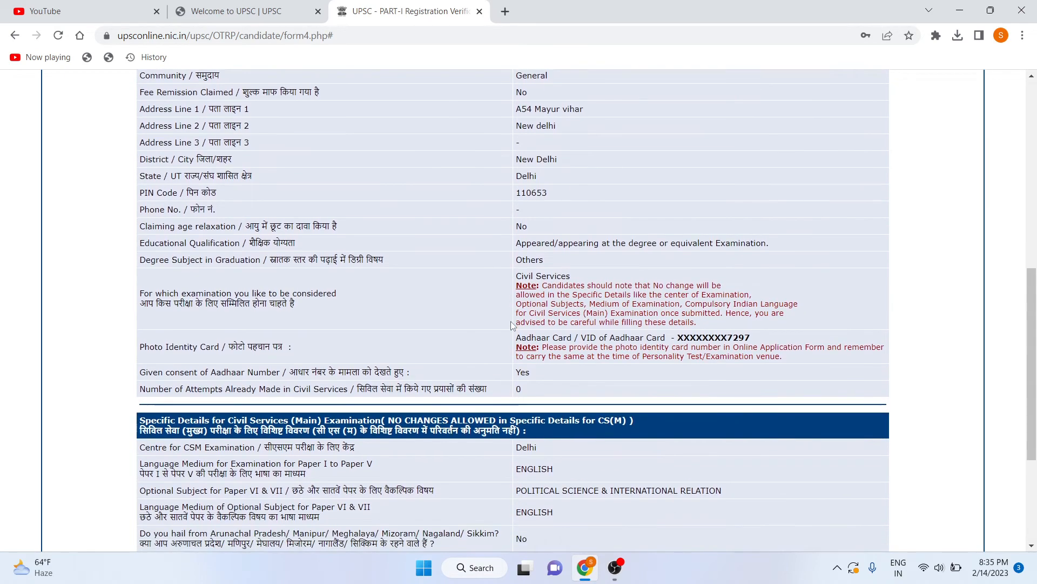
pyautogui.scroll(-4, 299, 273)
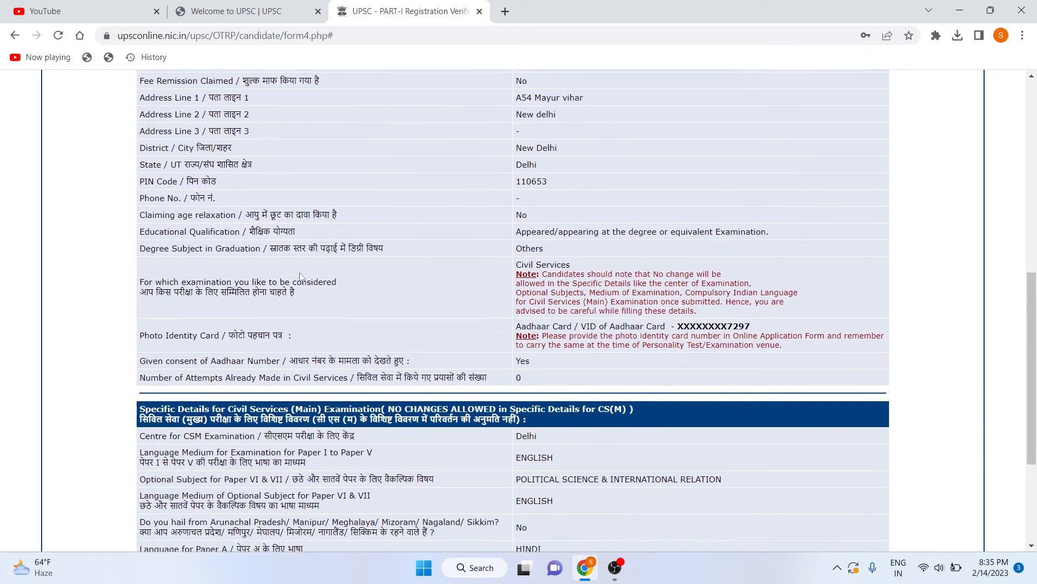
pyautogui.scroll(-2, 301, 276)
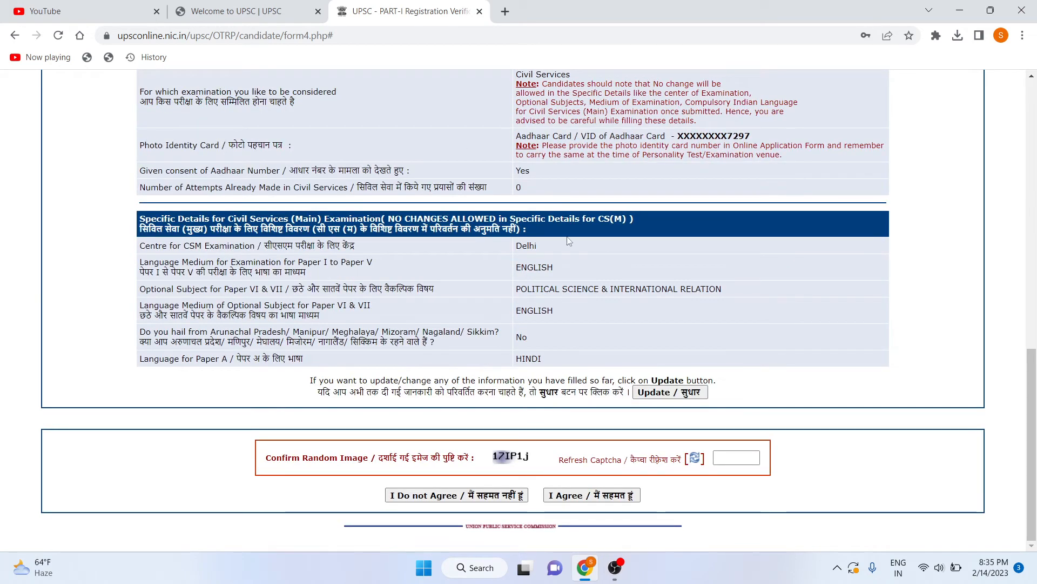
# Enter captcha 17IP1j, agree to the Part-I details and confirm no further changes.
pyautogui.click(730, 457)
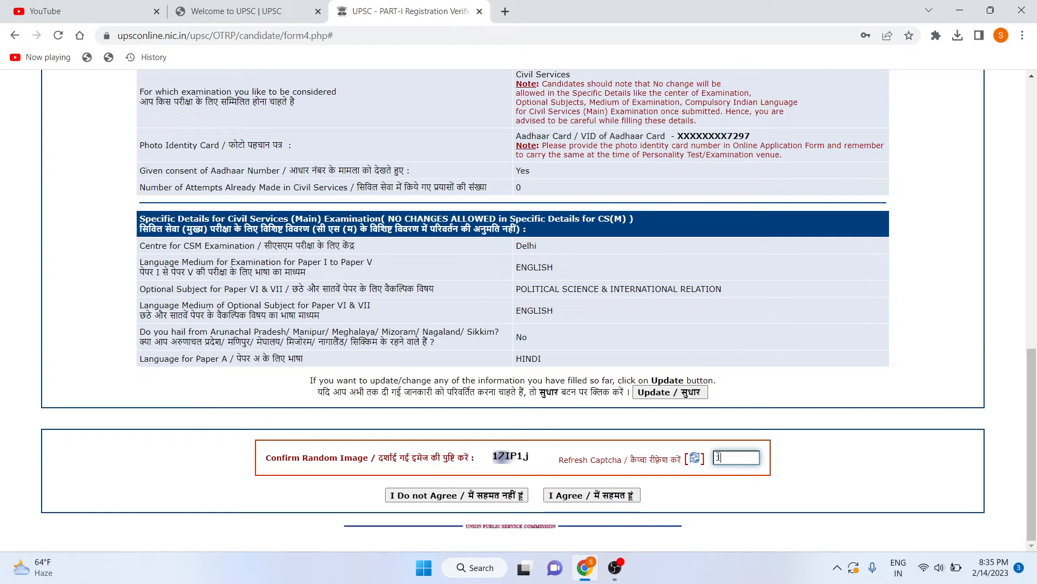
pyautogui.write('17')
pyautogui.press('capslock')
pyautogui.write('IP')
pyautogui.press('capslock')
pyautogui.write('1j')
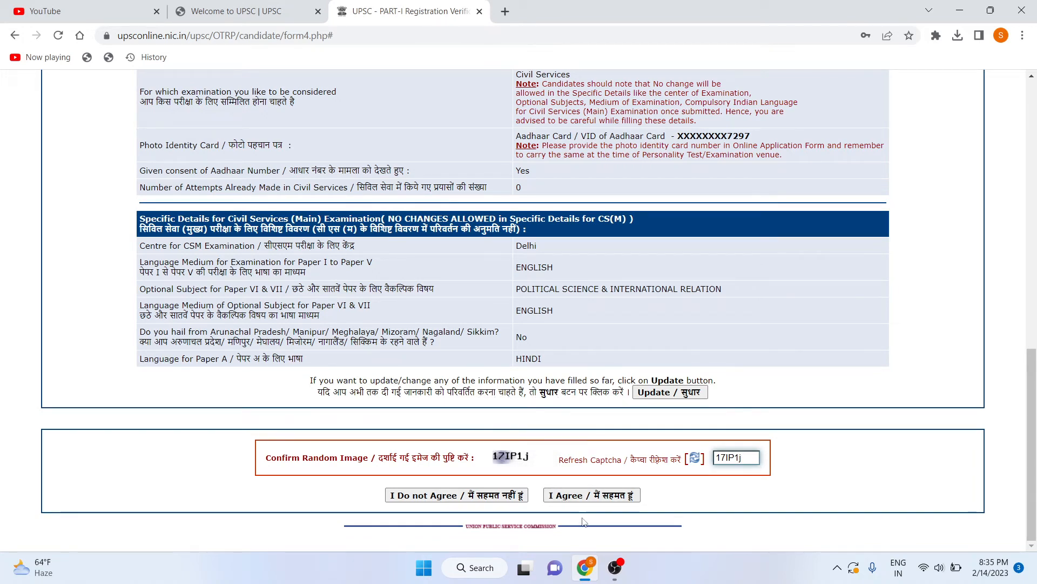
pyautogui.click(585, 497)
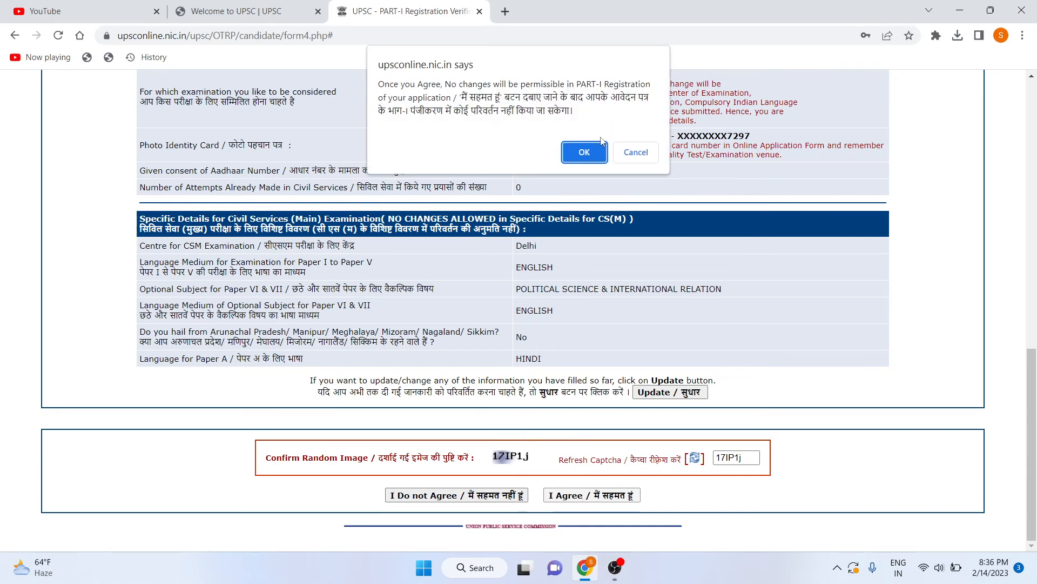
pyautogui.click(585, 153)
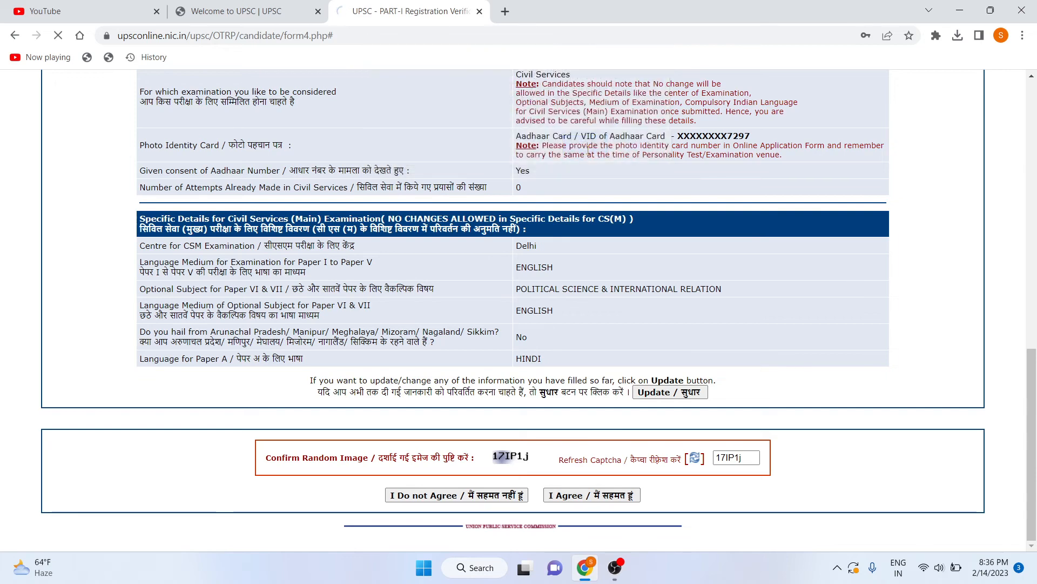
pyautogui.scroll(-1, 459, 326)
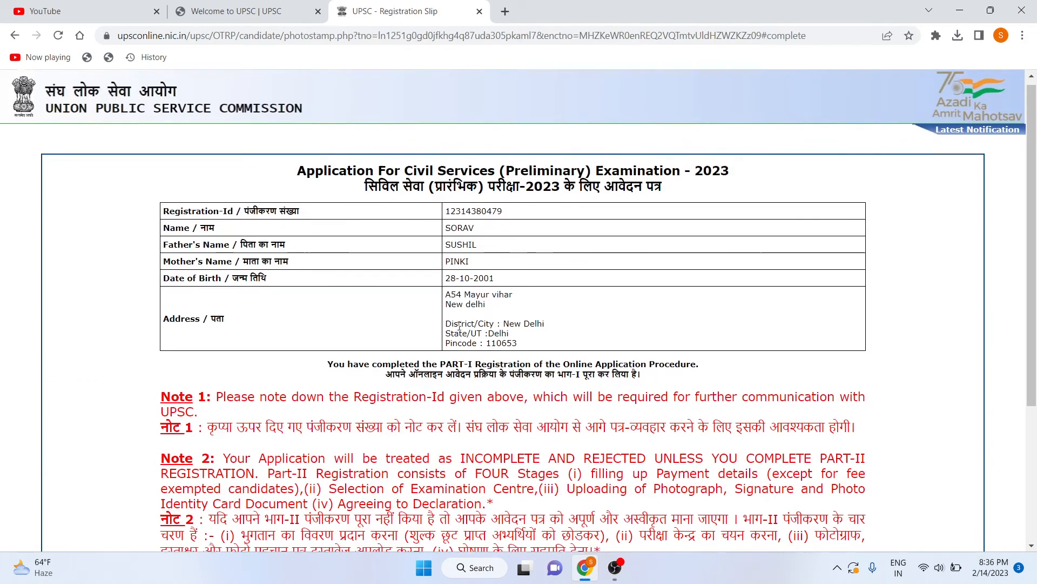
pyautogui.scroll(-3, 459, 325)
pyautogui.scroll(4, 443, 327)
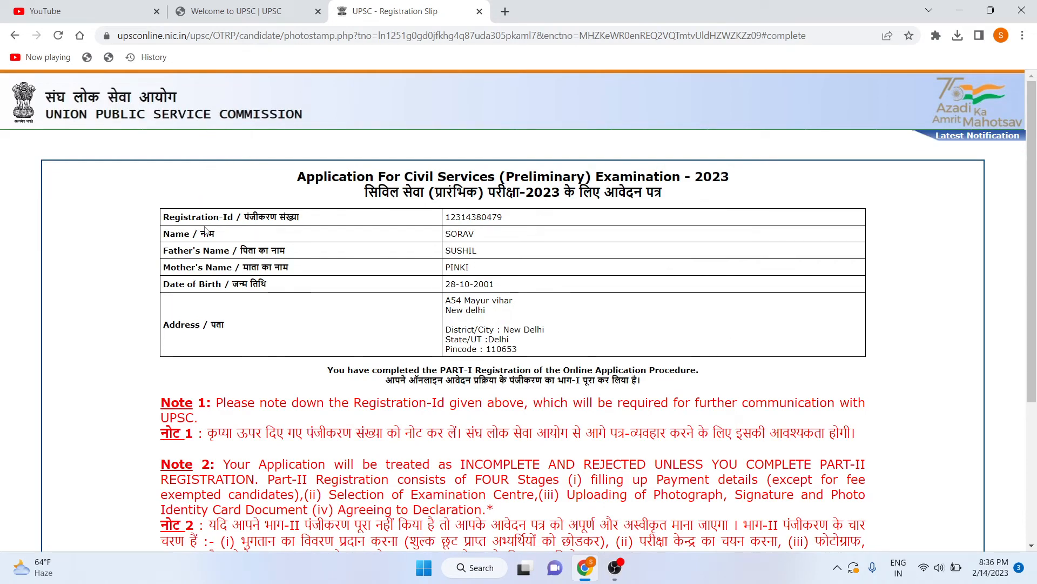
pyautogui.scroll(-1, 507, 196)
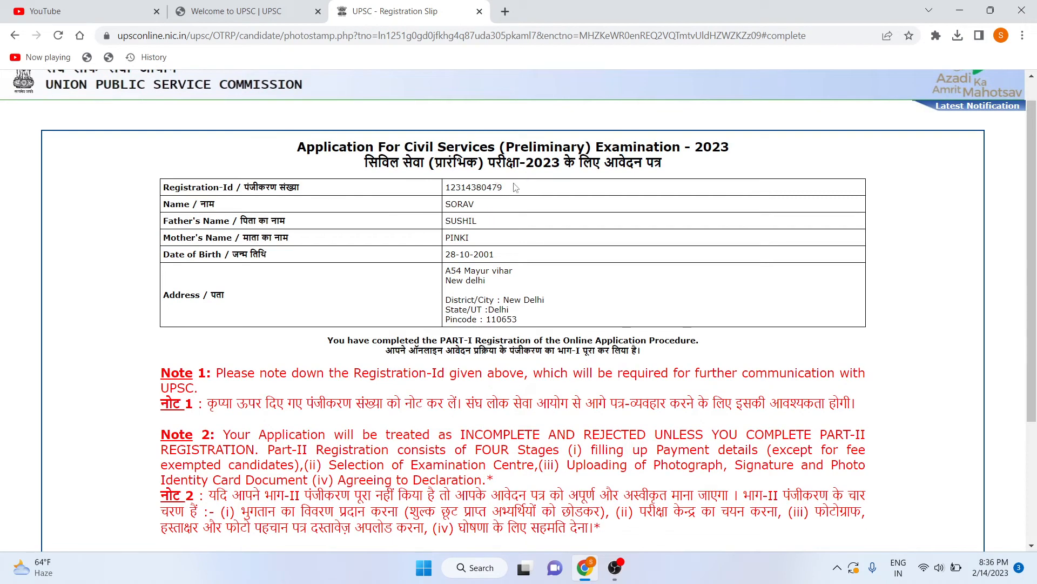
pyautogui.moveTo(511, 190); pyautogui.dragTo(446, 187)
pyautogui.click(432, 214)
pyautogui.scroll(-2, 432, 241)
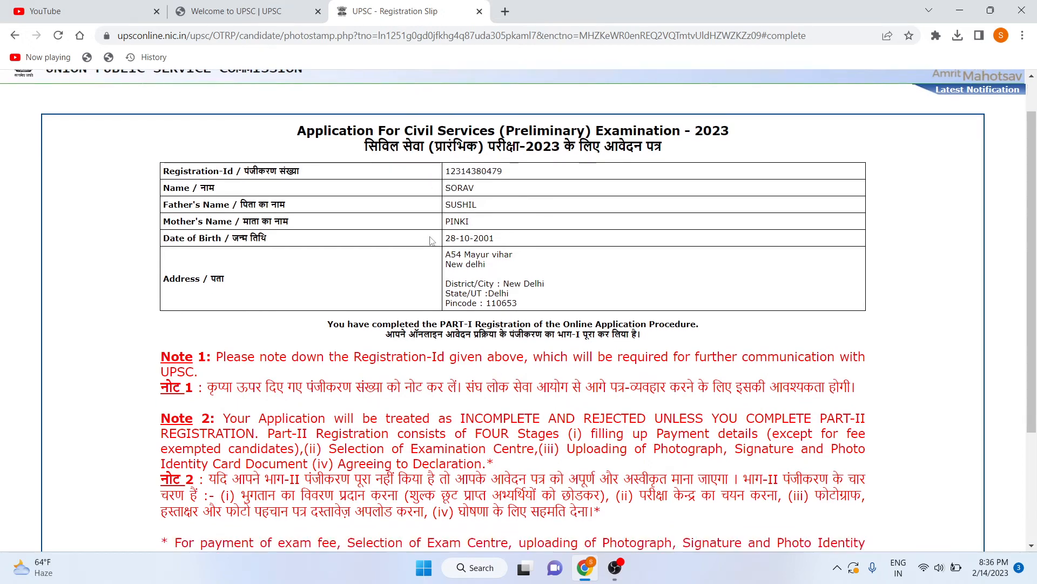
pyautogui.scroll(-1, 433, 240)
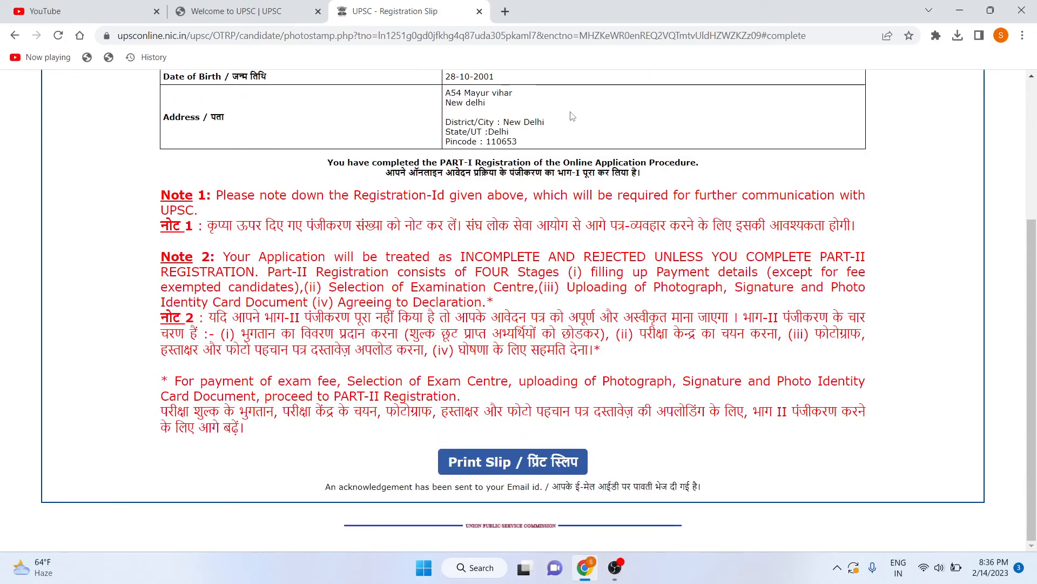
# Save the registration slip as PDF 'part1' in Downloads.
pyautogui.click(461, 460)
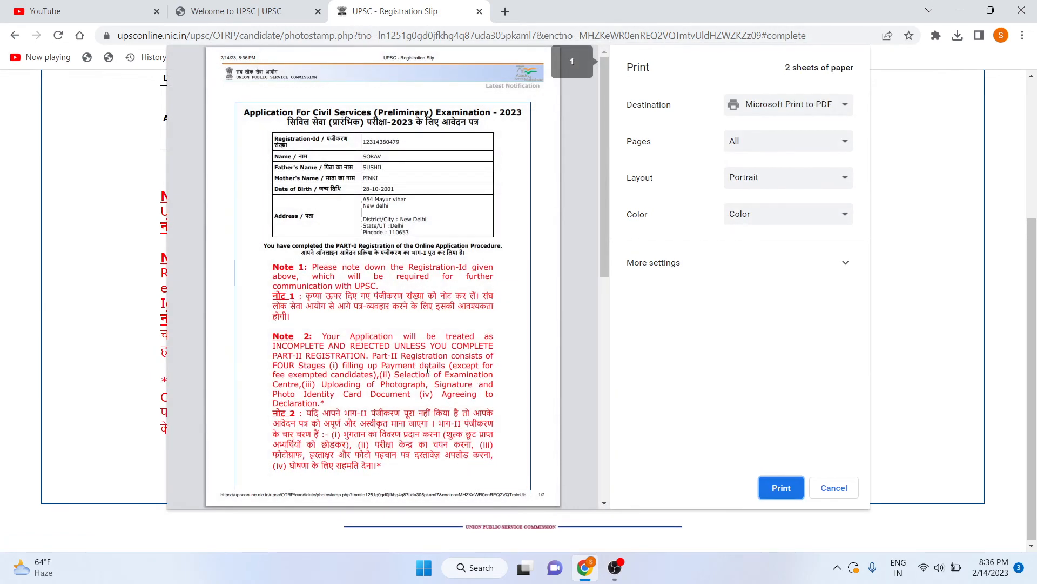
pyautogui.scroll(-8, 465, 335)
pyautogui.scroll(8, 420, 345)
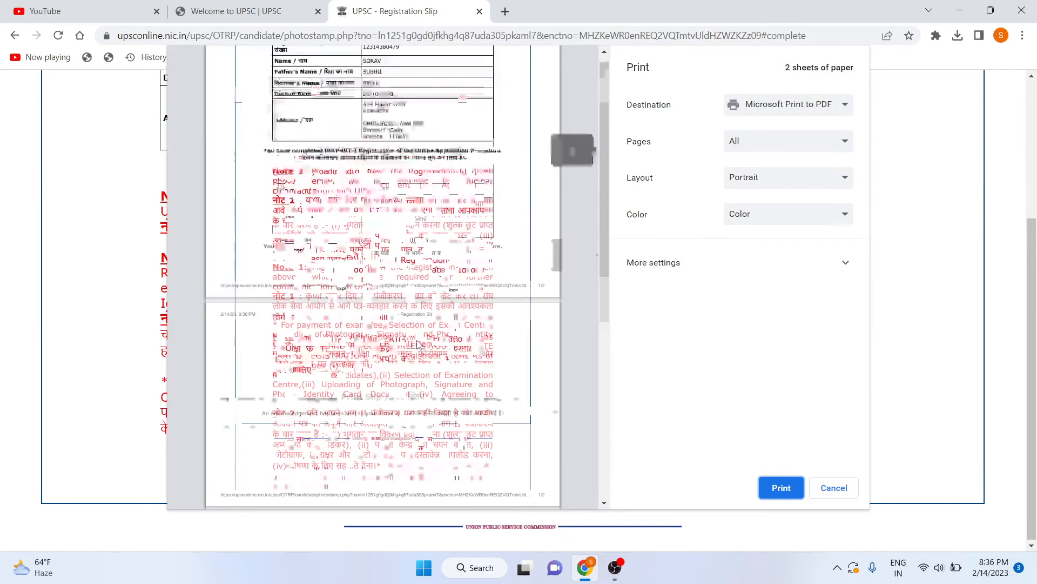
pyautogui.click(770, 489)
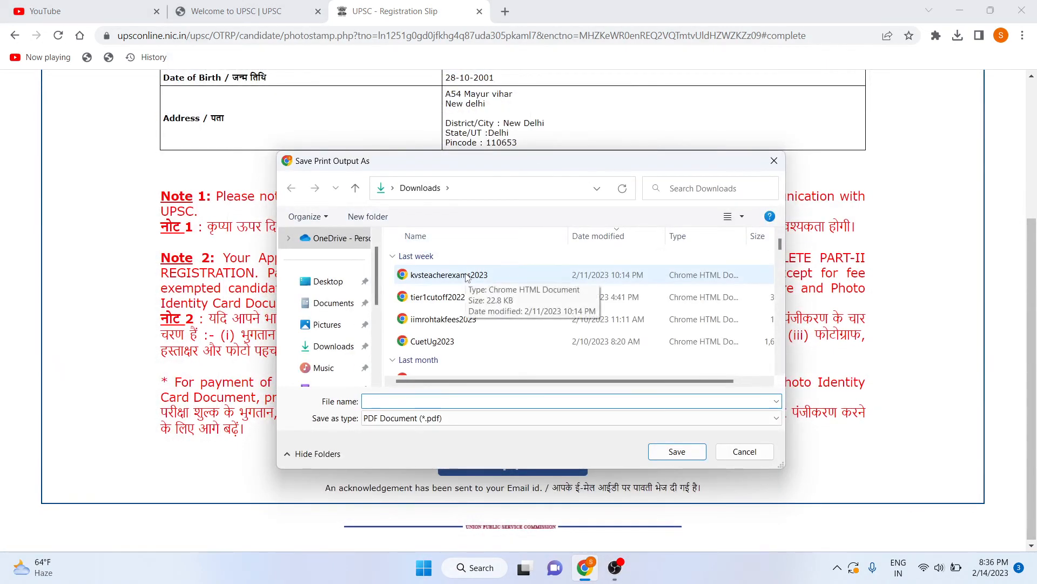
pyautogui.write('part1')
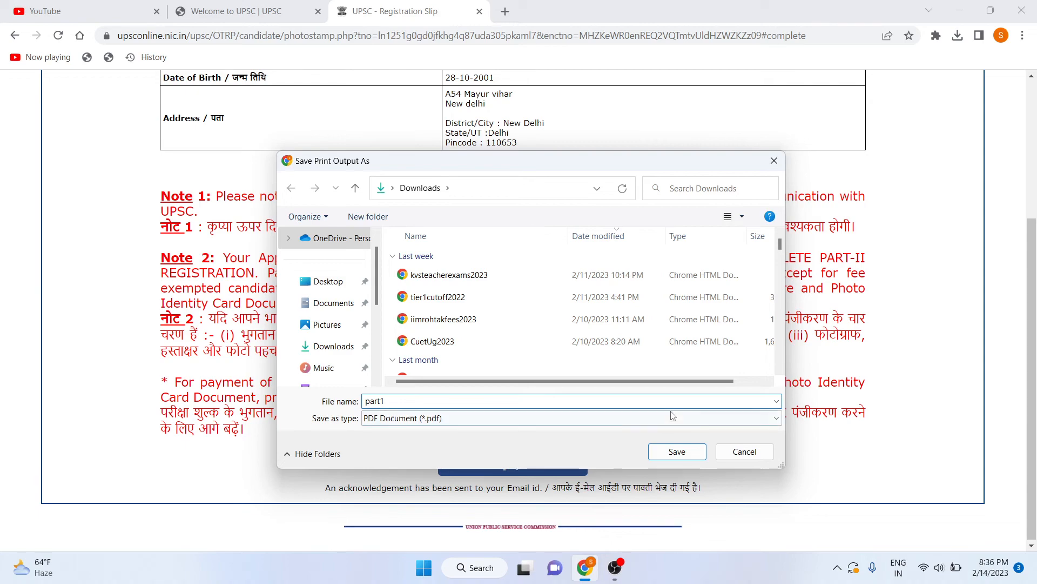
pyautogui.click(672, 451)
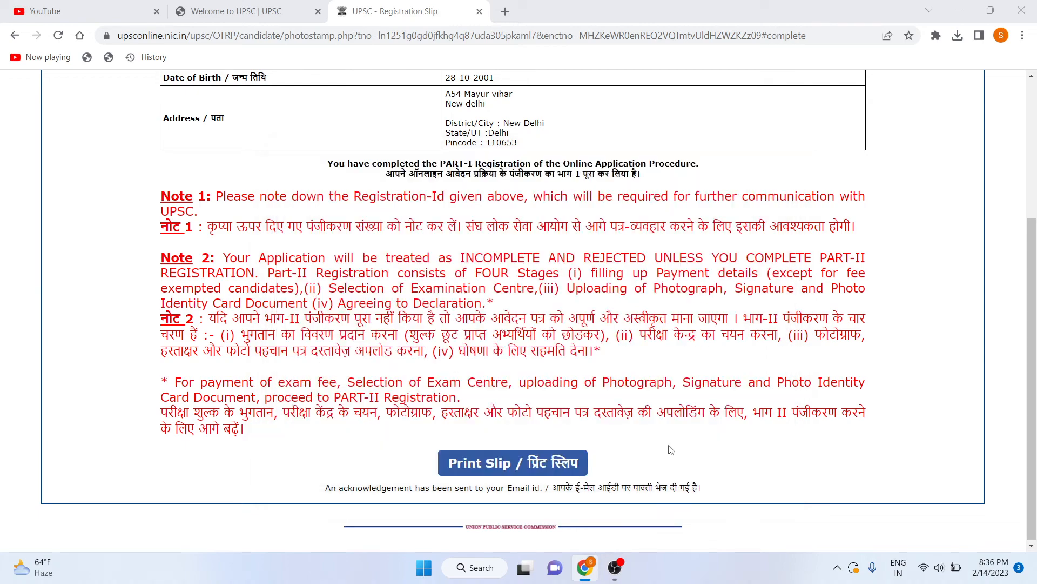
# Glance at the Welcome to UPSC tab, then start a second slip print and cancel it.
pyautogui.scroll(4, 540, 324)
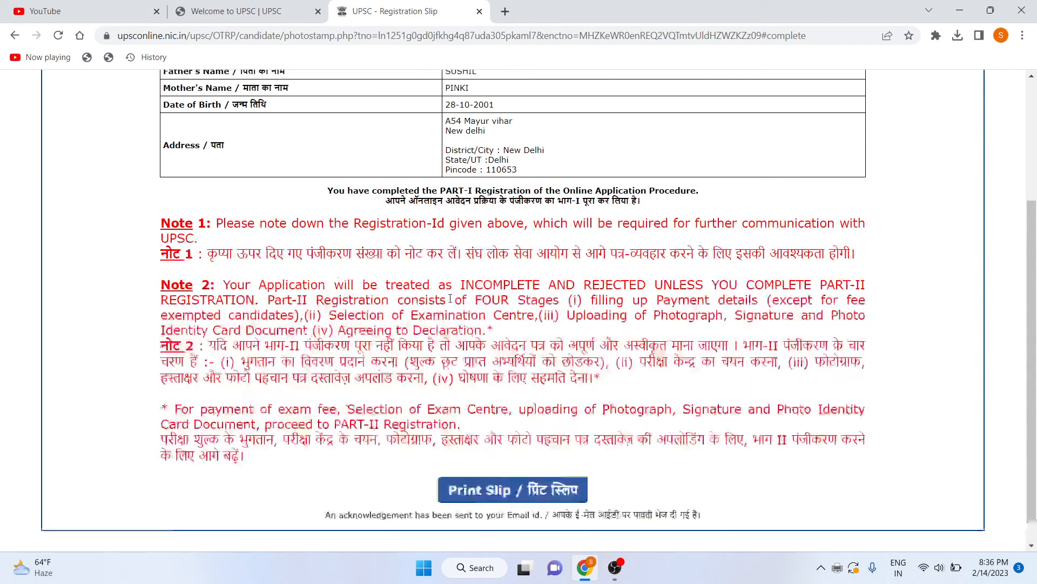
pyautogui.scroll(-4, 330, 319)
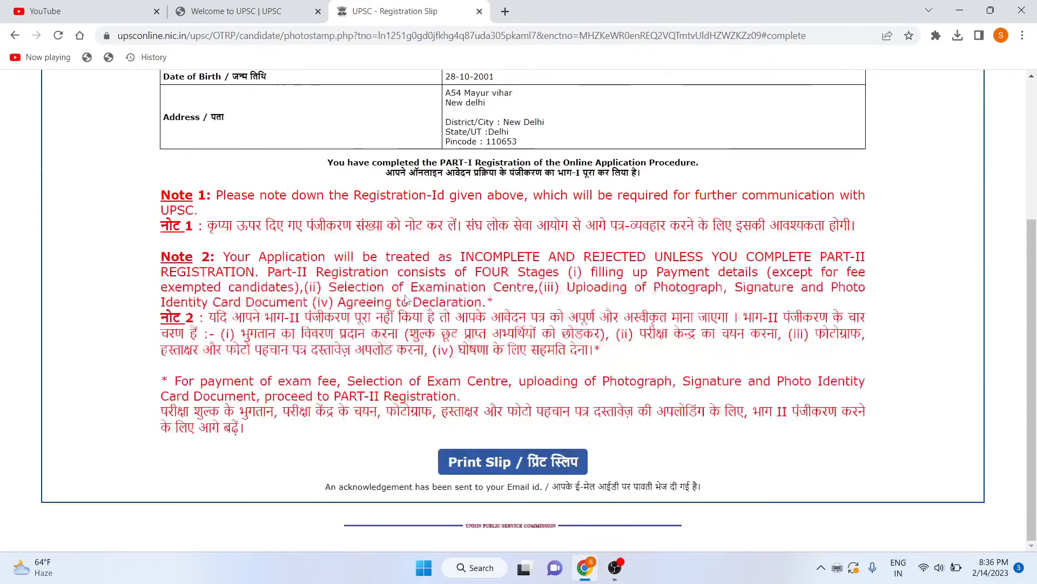
pyautogui.scroll(5, 396, 398)
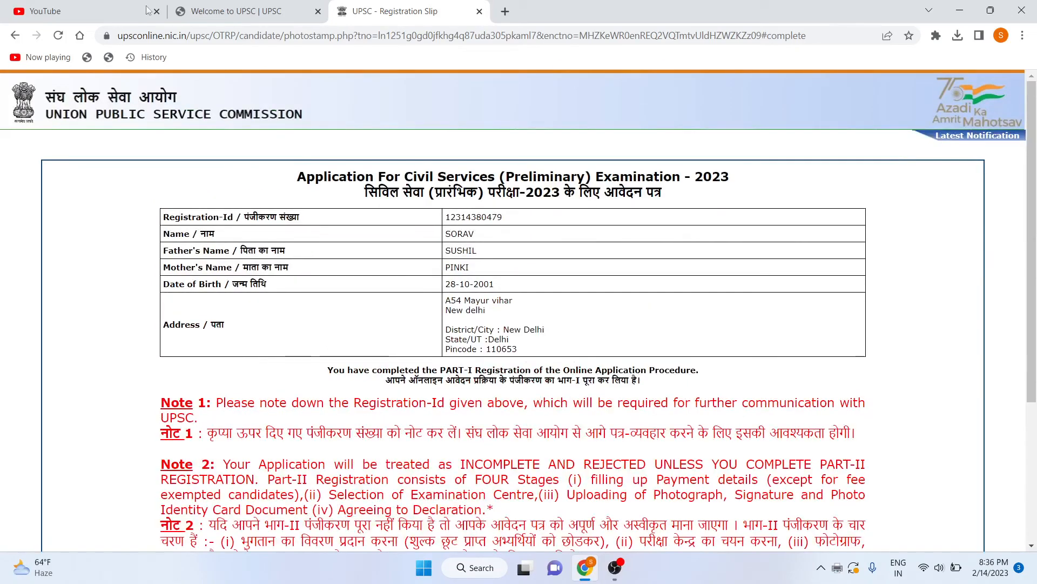
pyautogui.click(227, 11)
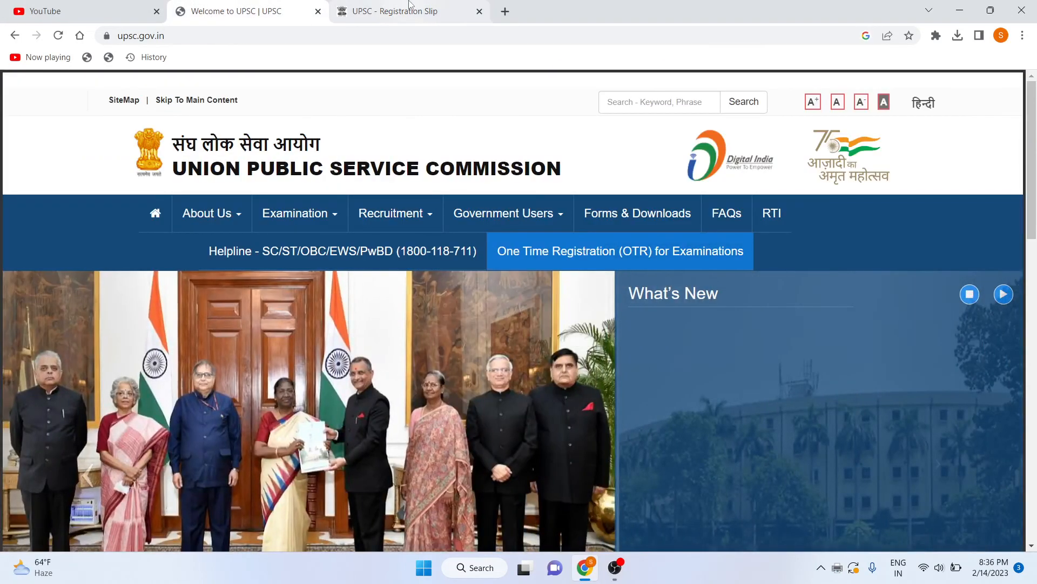
pyautogui.click(397, 11)
pyautogui.scroll(-5, 507, 238)
pyautogui.scroll(3, 507, 238)
pyautogui.scroll(-3, 507, 238)
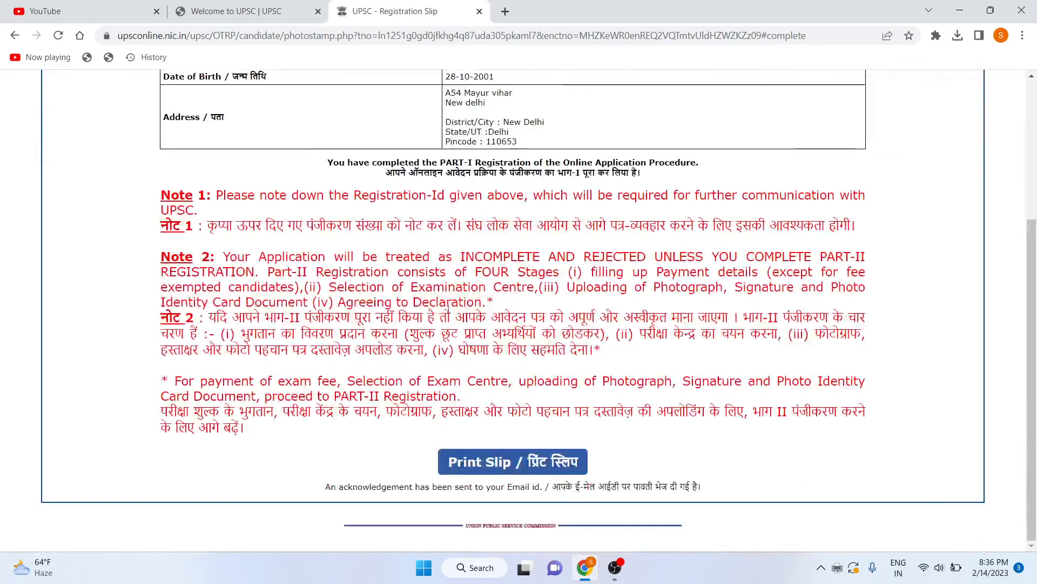
pyautogui.scroll(3, 389, 104)
pyautogui.scroll(-3, 389, 104)
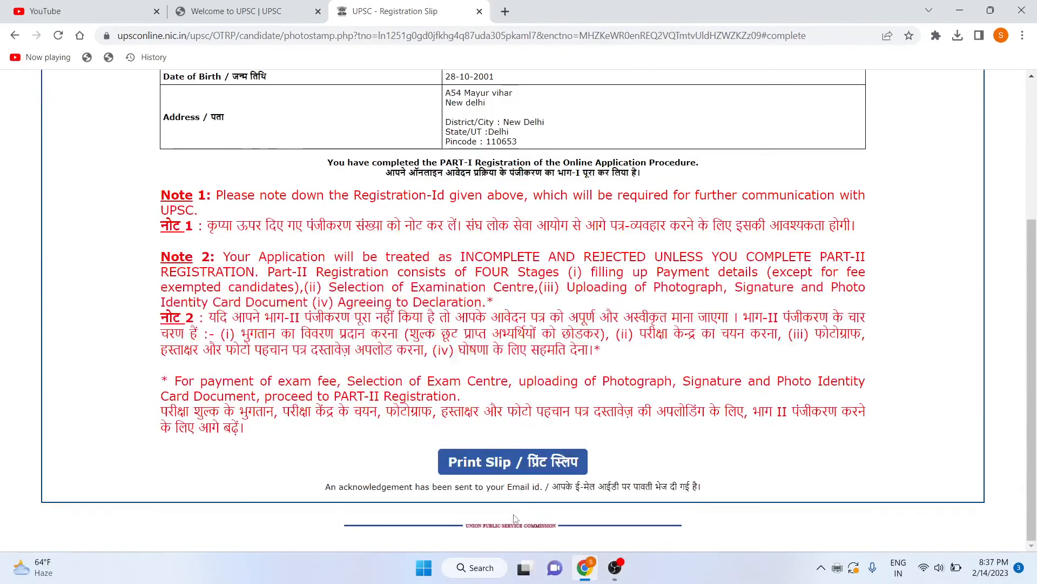
pyautogui.click(523, 464)
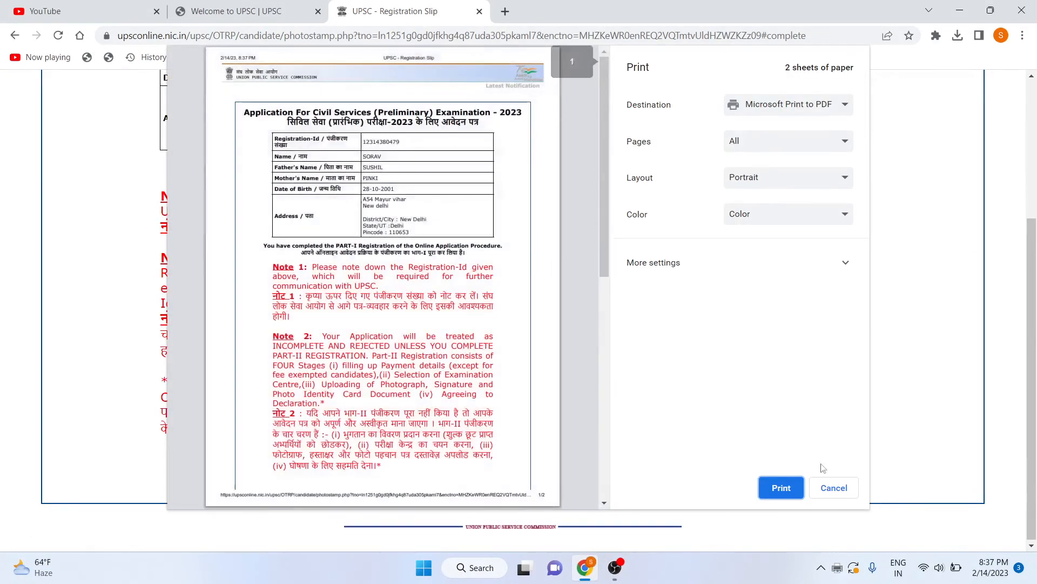
pyautogui.click(830, 486)
# Go back two pages in the browser history.
pyautogui.scroll(4, 576, 402)
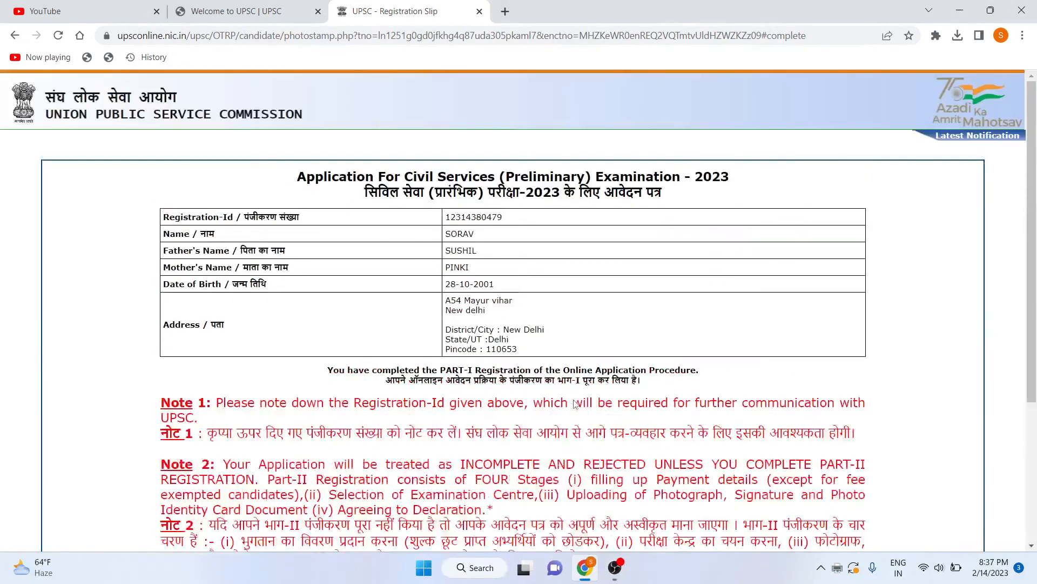
pyautogui.click(14, 36)
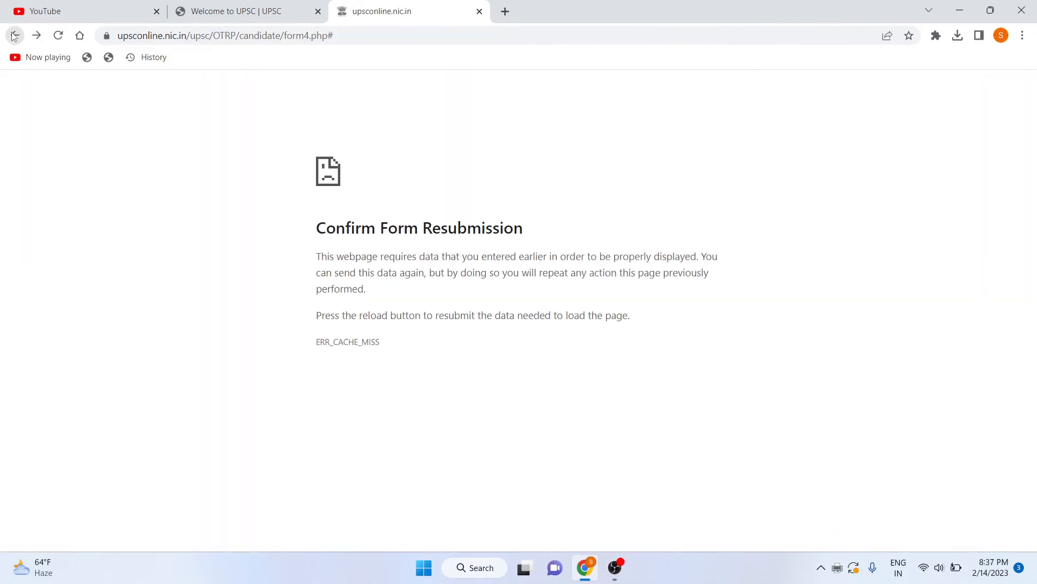
pyautogui.click(14, 36)
# Step back and forward through browser history toward the UPSC OTR login page.
pyautogui.click(15, 36)
pyautogui.click(36, 35)
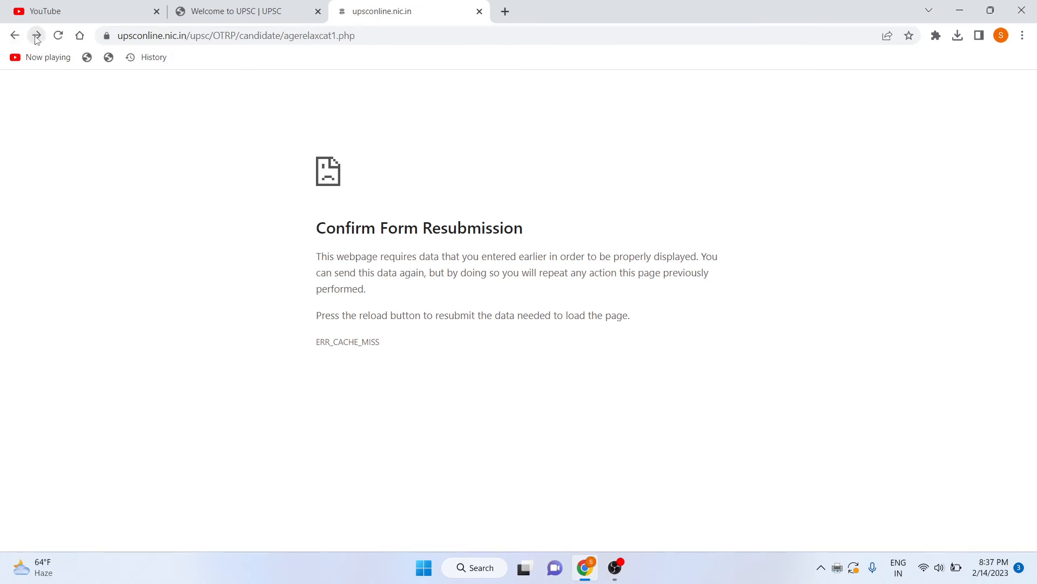
pyautogui.click(36, 35)
pyautogui.click(7, 40)
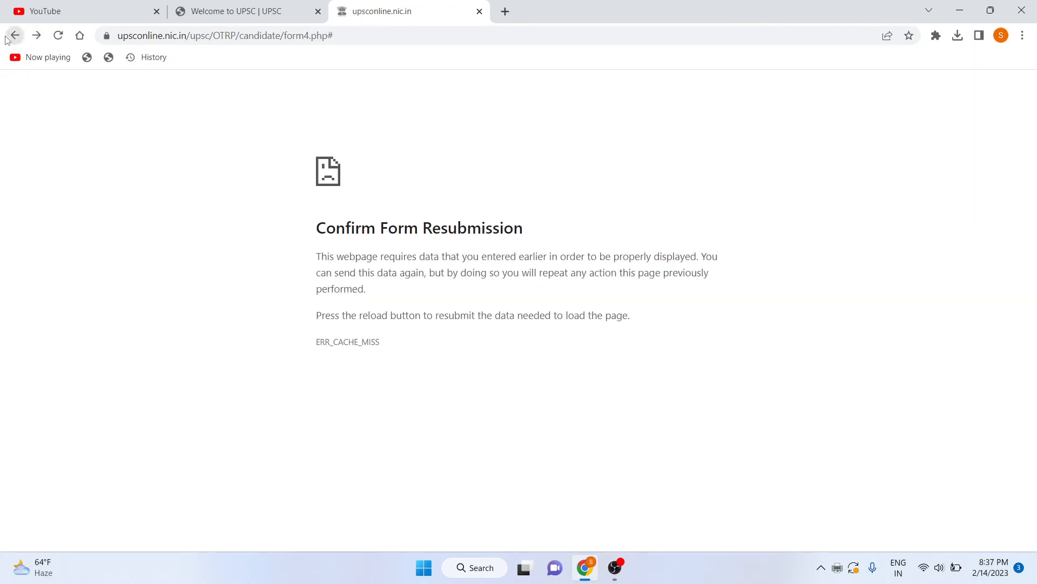
pyautogui.click(14, 36)
pyautogui.click(46, 36)
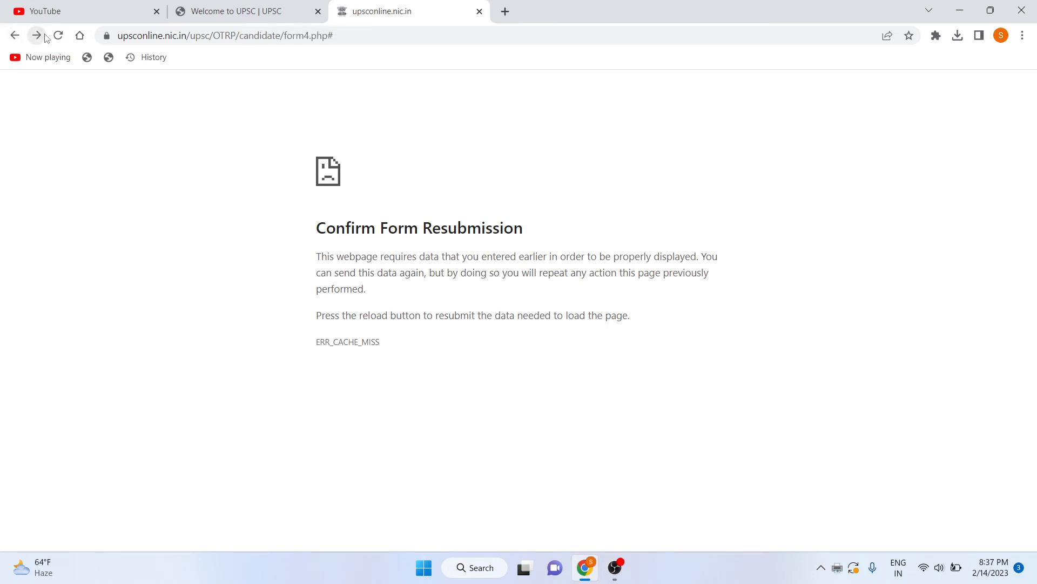
pyautogui.click(45, 36)
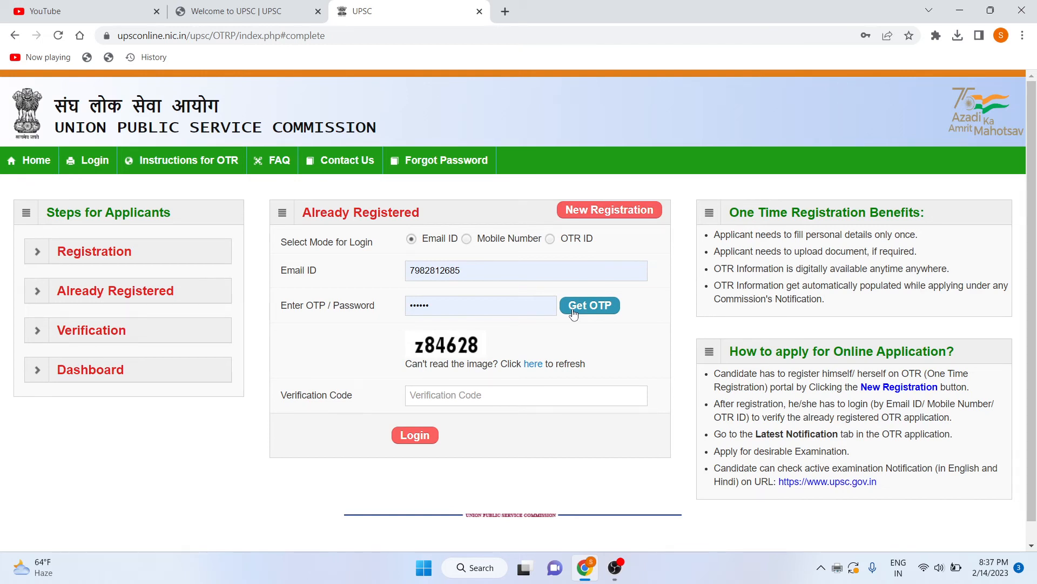
# Clear the prefilled password, switch to mobile-number login and request a login OTP.
pyautogui.moveTo(481, 305); pyautogui.dragTo(404, 305)
pyautogui.press('BackSpace')
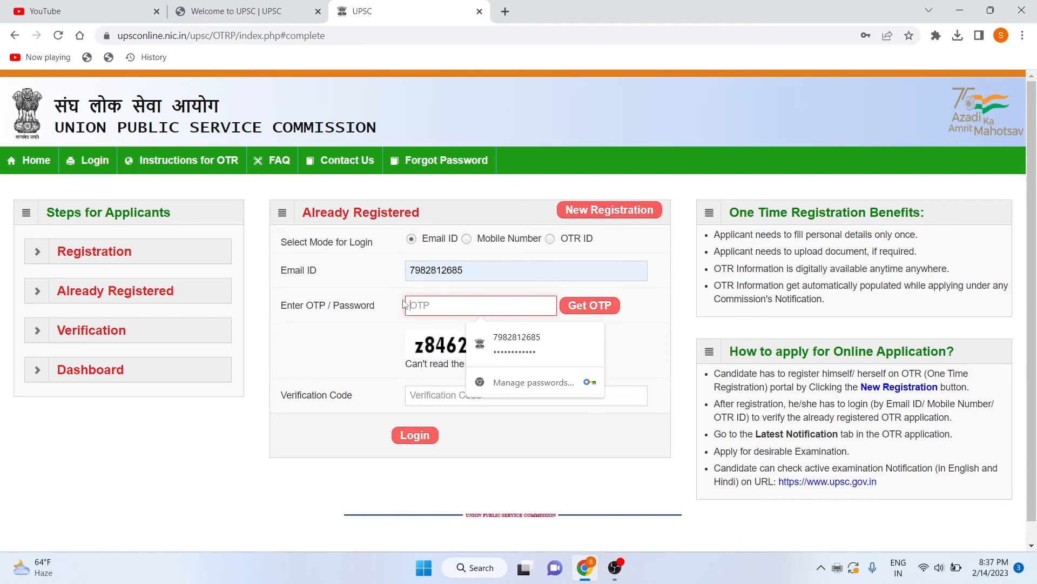
pyautogui.click(466, 238)
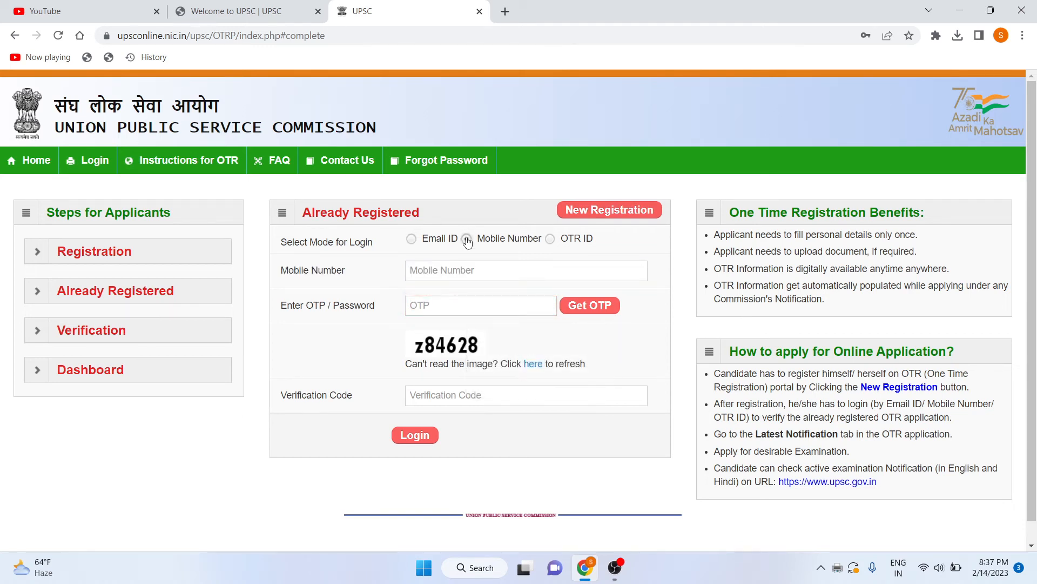
pyautogui.click(468, 274)
pyautogui.click(518, 306)
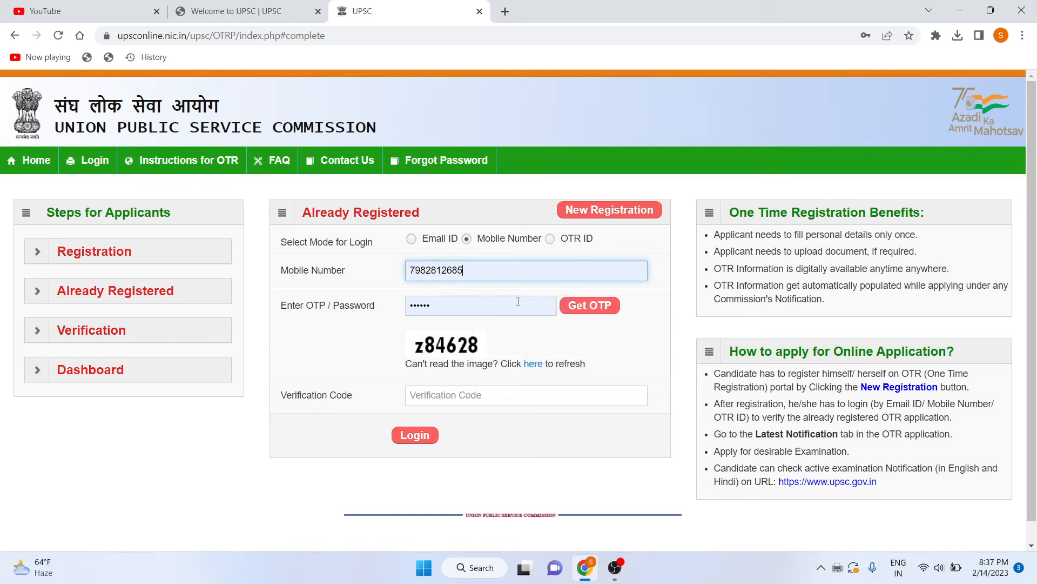
pyautogui.doubleClick(507, 304)
pyautogui.press('BackSpace')
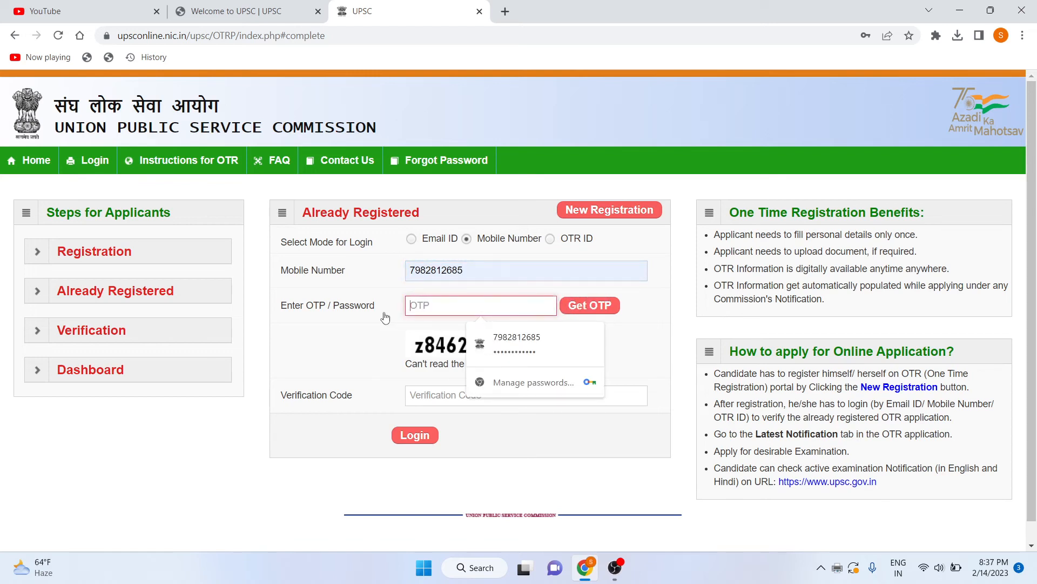
pyautogui.click(599, 306)
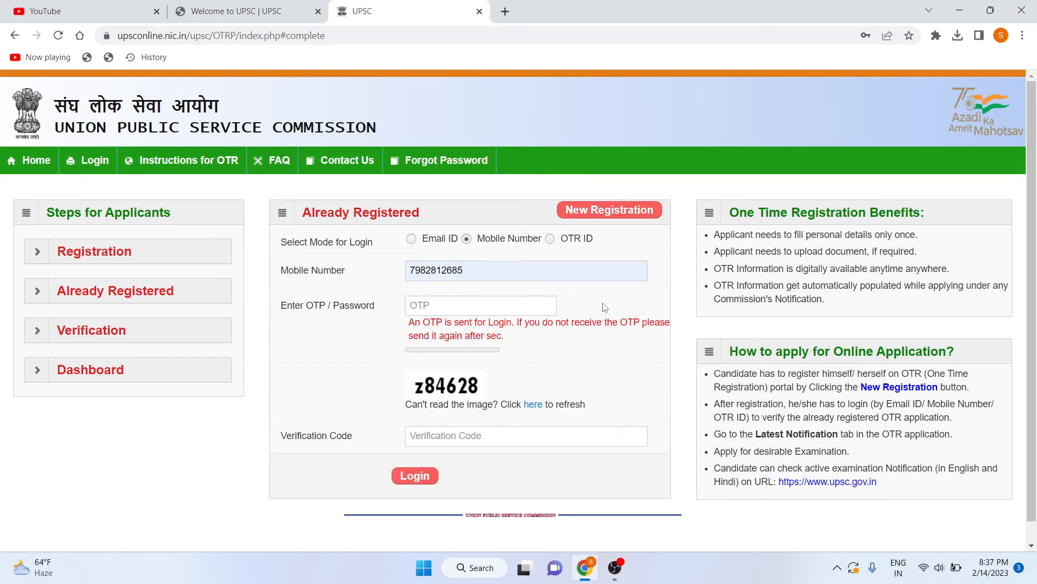
# Request the OTP again, enter it with captcha z84628, and log in.
pyautogui.click(479, 303)
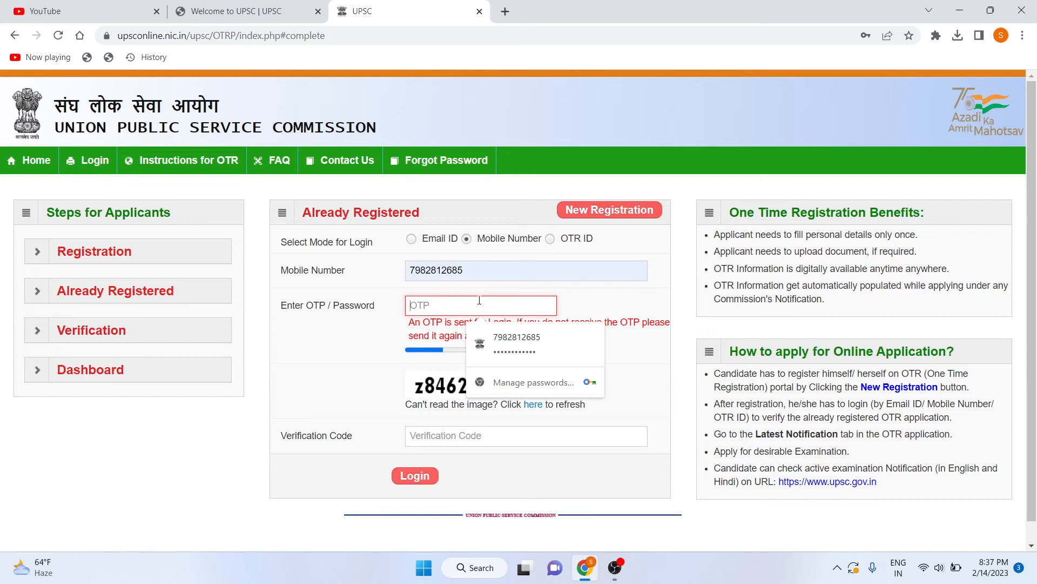
pyautogui.press('BackSpace')
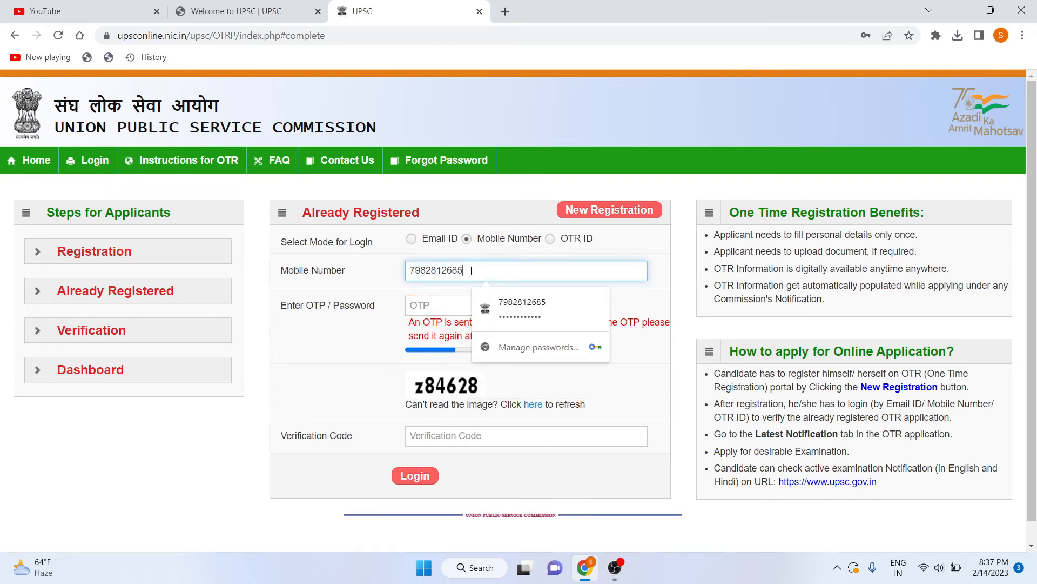
pyautogui.click(457, 306)
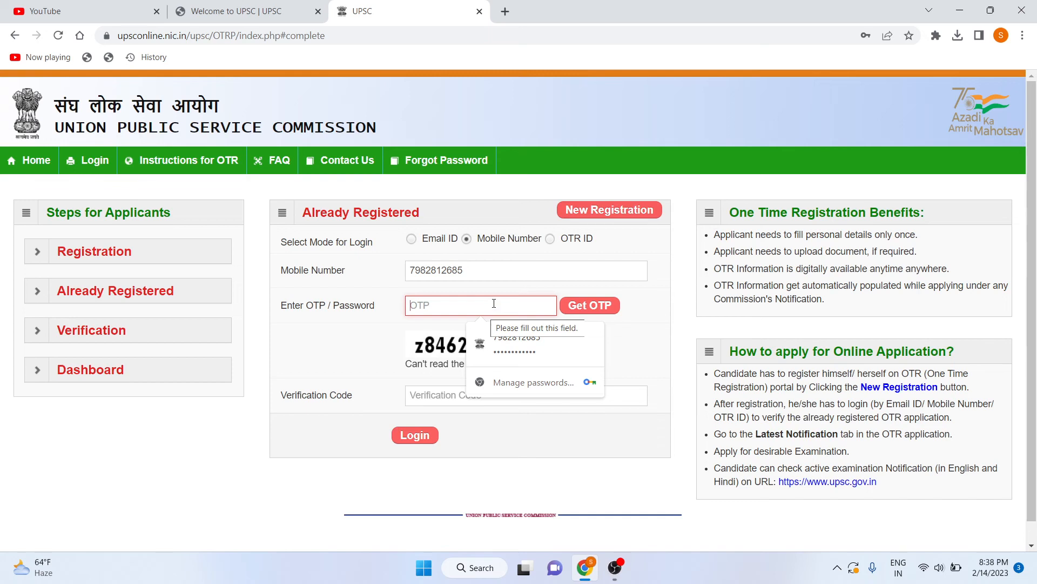
pyautogui.click(580, 305)
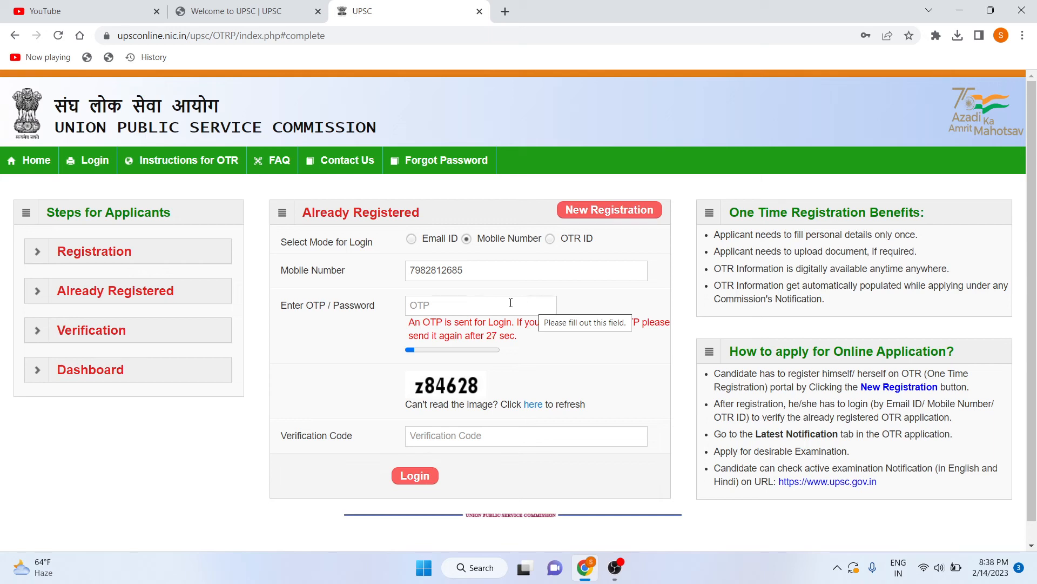
pyautogui.click(489, 308)
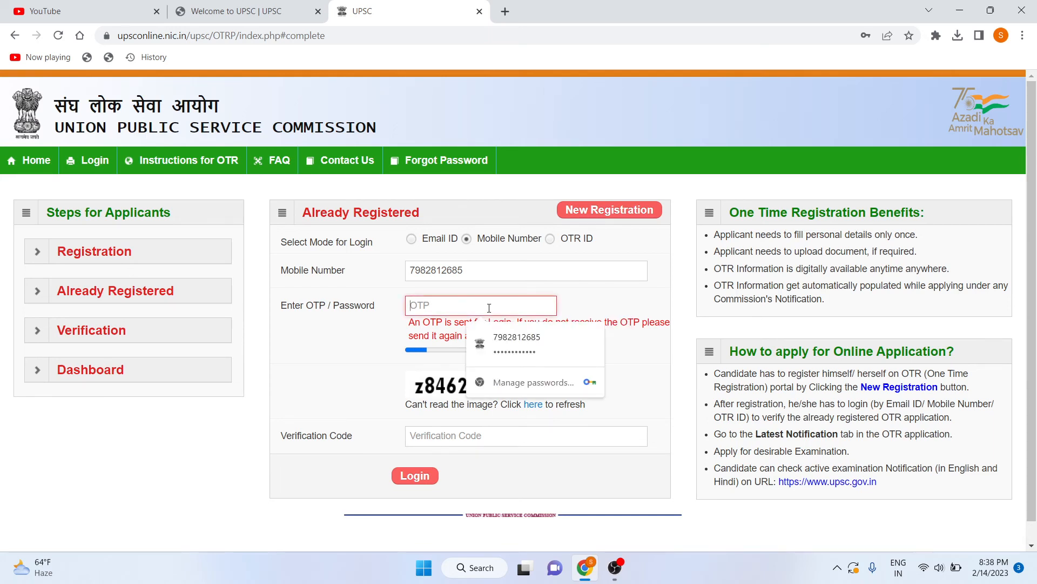
pyautogui.write('•')
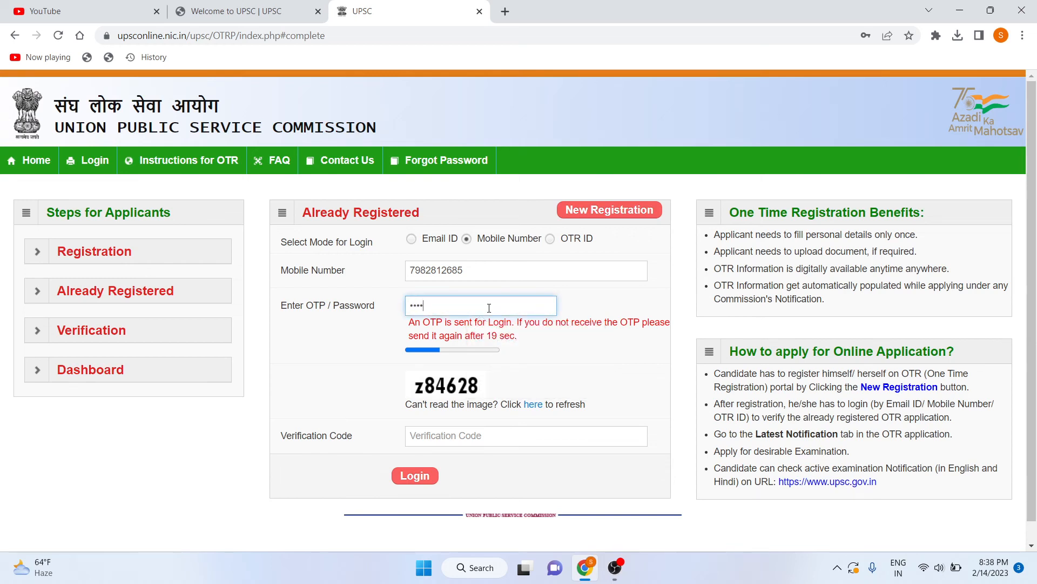
pyautogui.click(490, 436)
pyautogui.write('z84628')
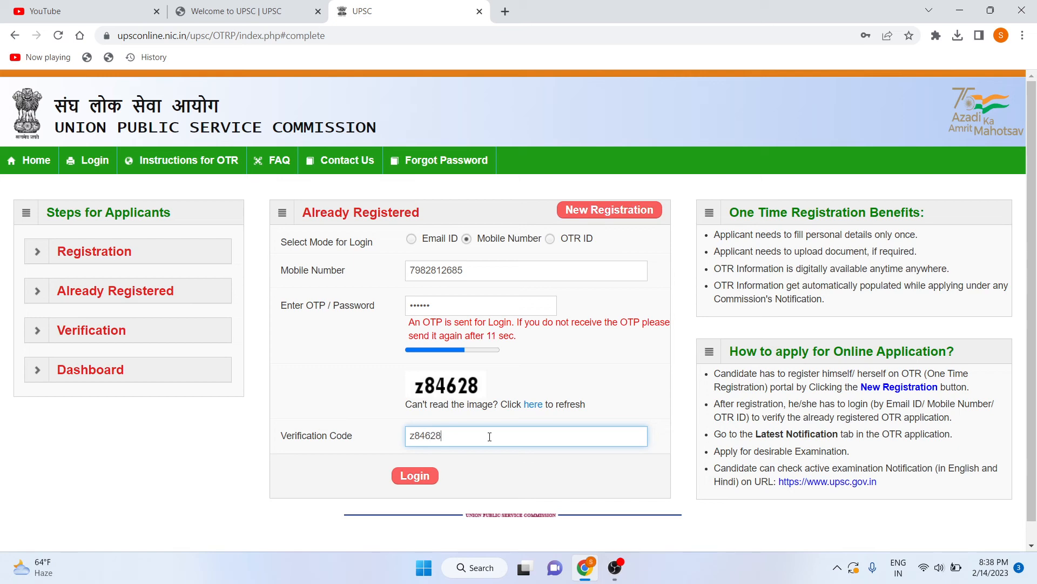
pyautogui.click(424, 475)
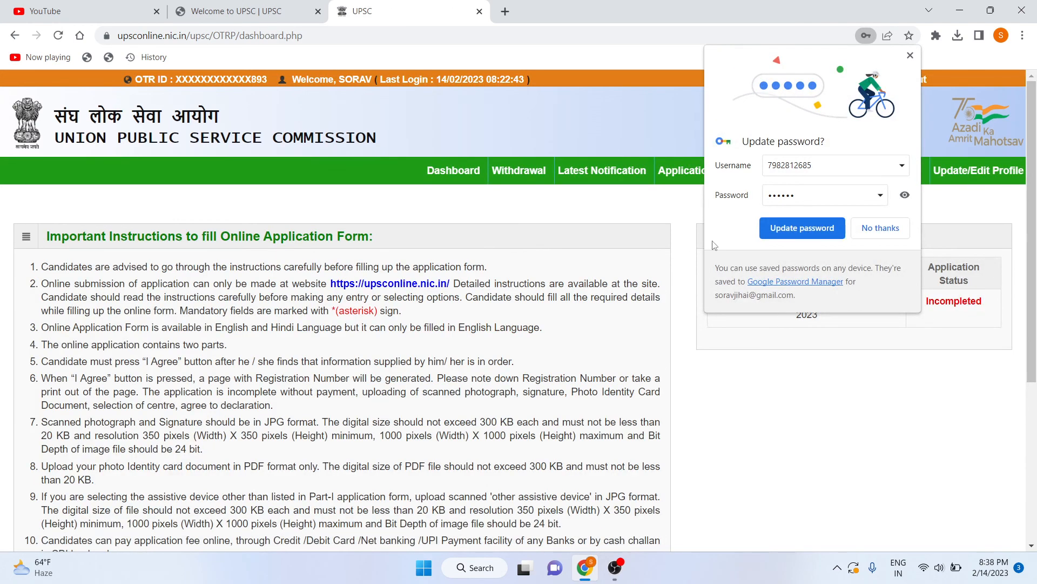
# Update Chrome's saved password and open Part-II Pay Examination Fee from Latest Notification.
pyautogui.click(773, 234)
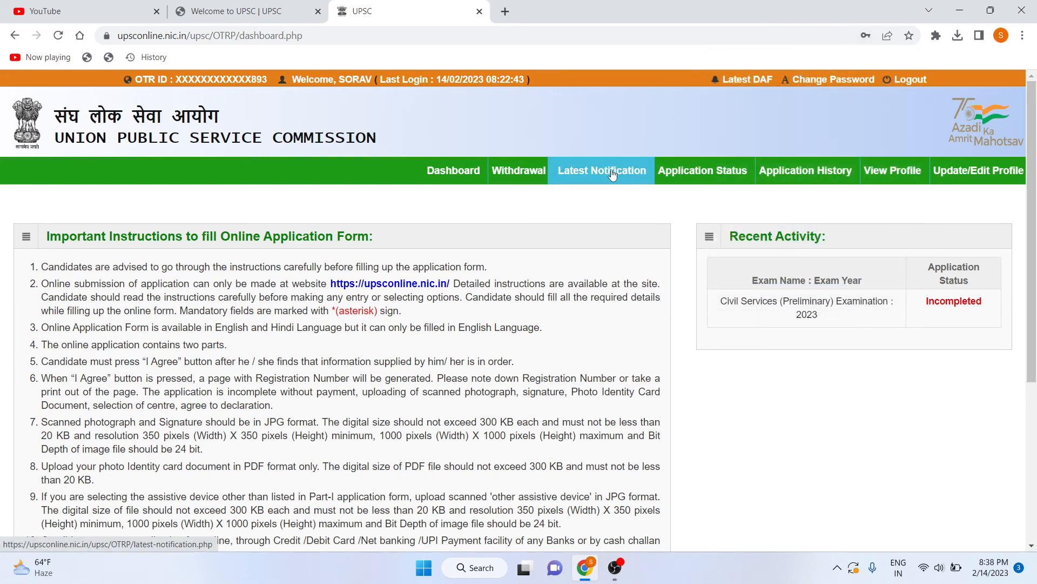
pyautogui.click(612, 174)
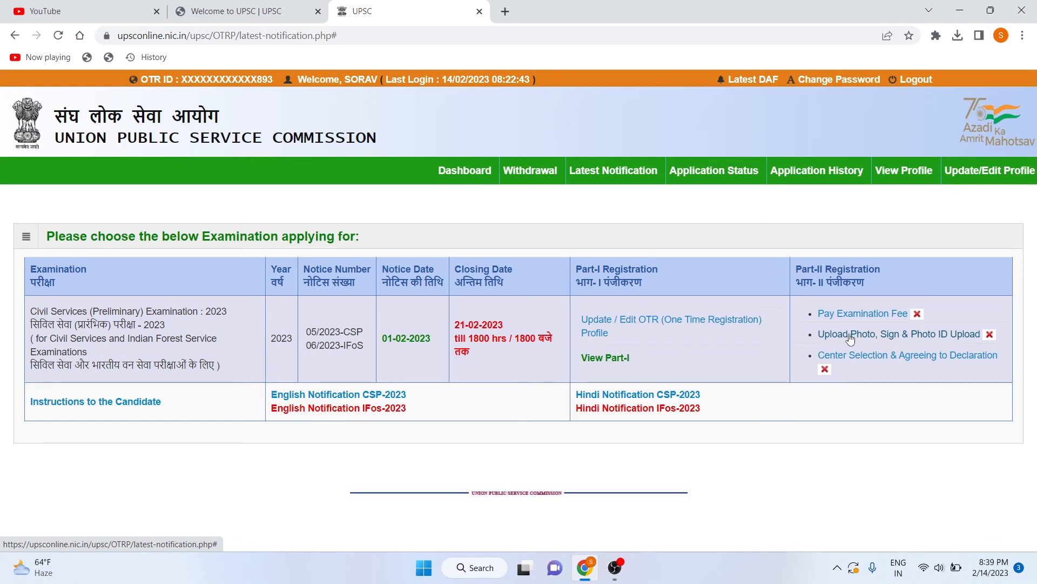
pyautogui.click(852, 339)
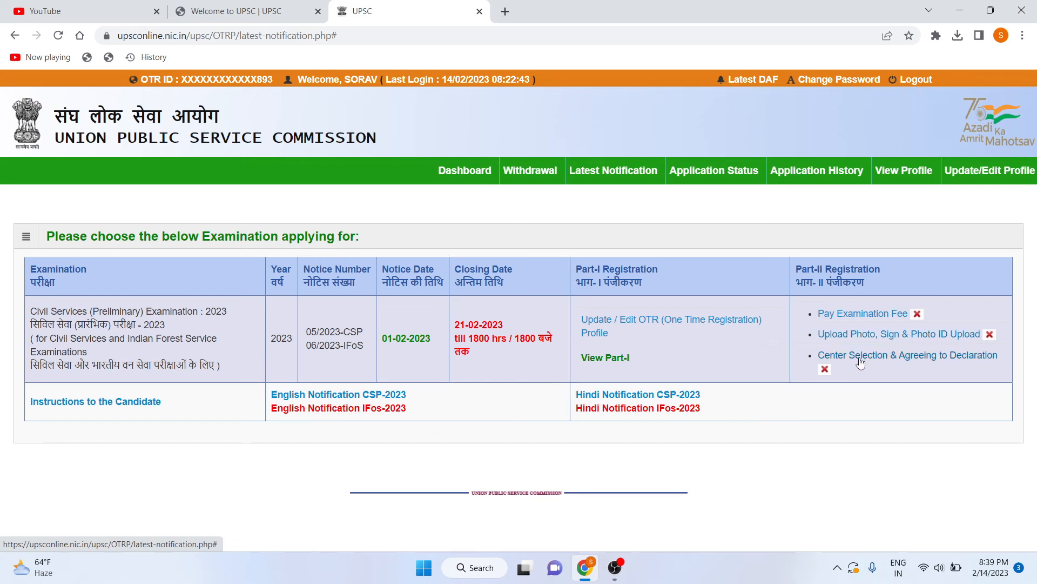
pyautogui.click(854, 315)
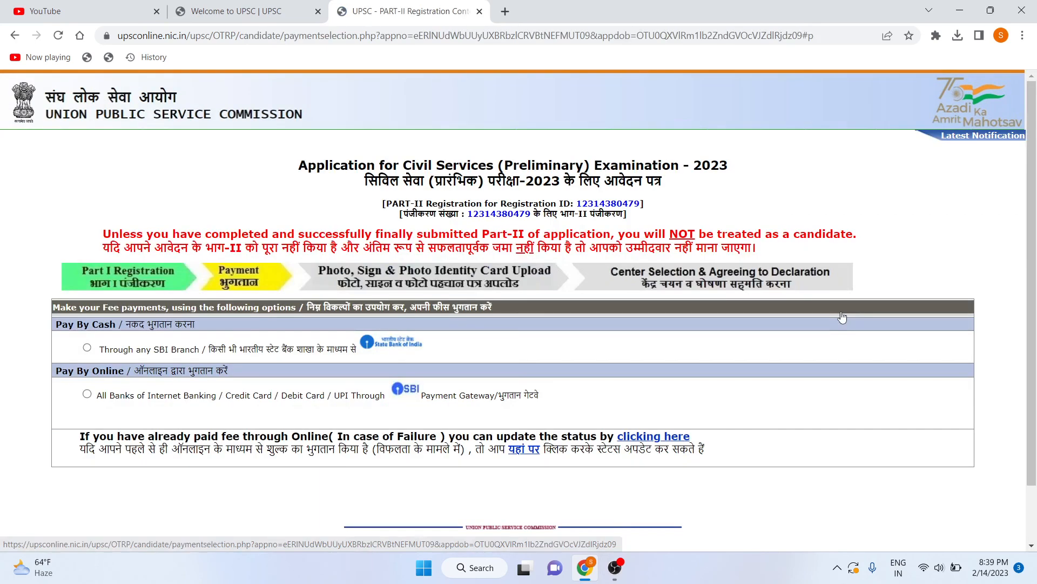
# Choose online payment via SBI (Internet Banking/Card/UPI) and continue to SBI ePay.
pyautogui.scroll(-1, 297, 284)
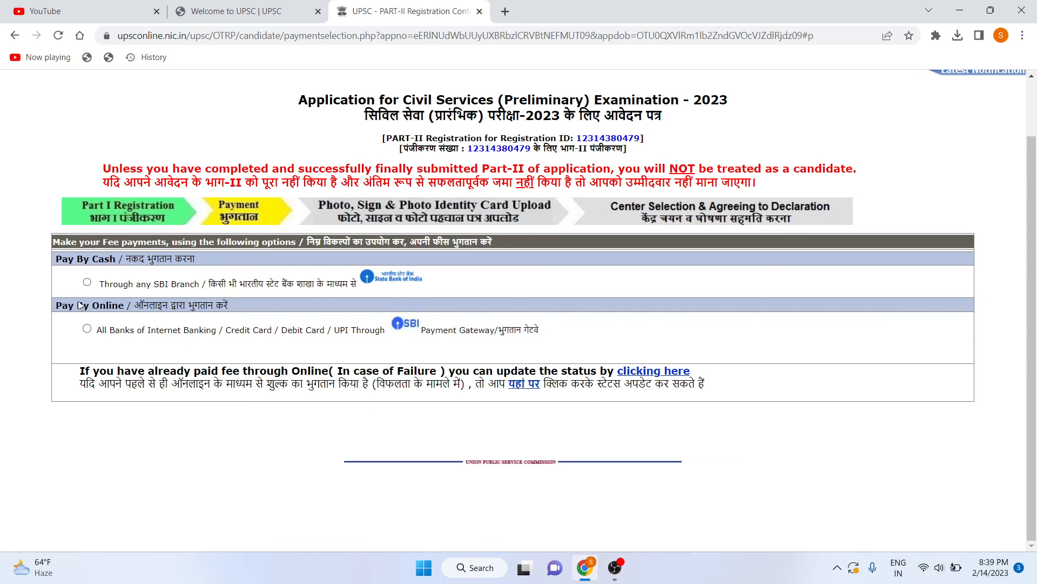
pyautogui.click(87, 328)
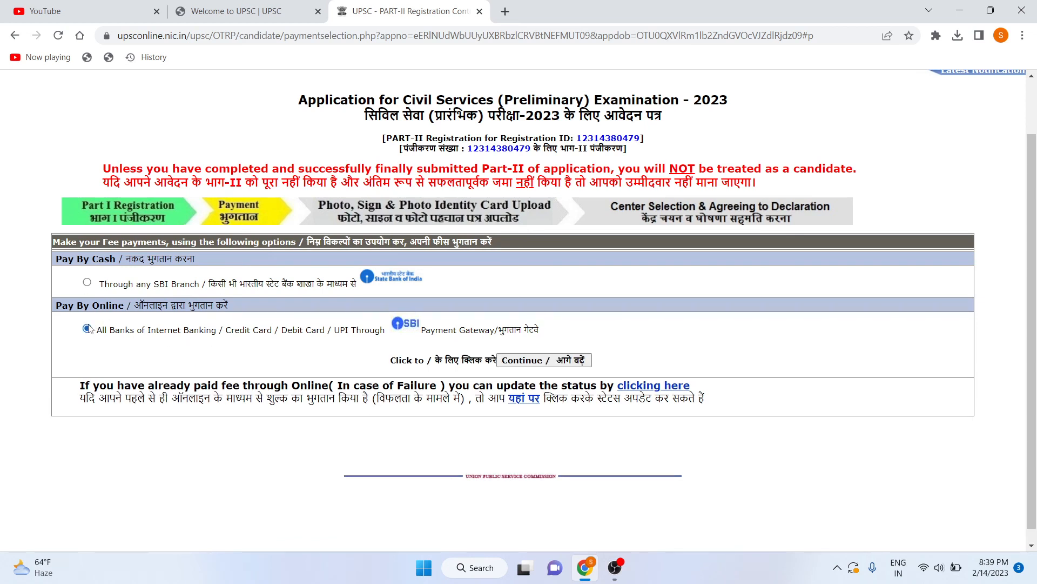
pyautogui.click(543, 368)
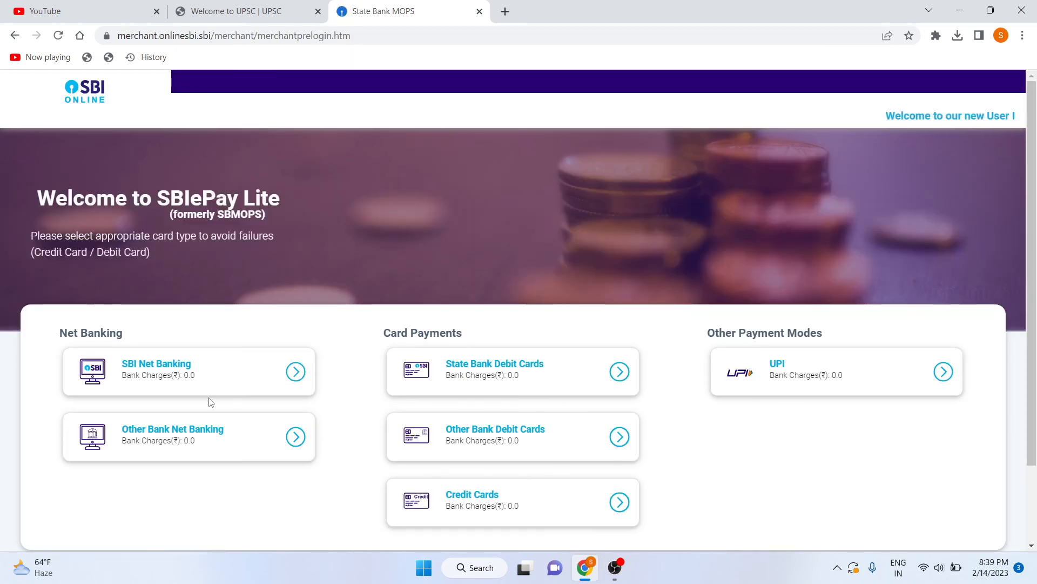
# Pay the Rs 100 fee by UPI using the QR code option to reach the remittance form.
pyautogui.scroll(-3, 208, 403)
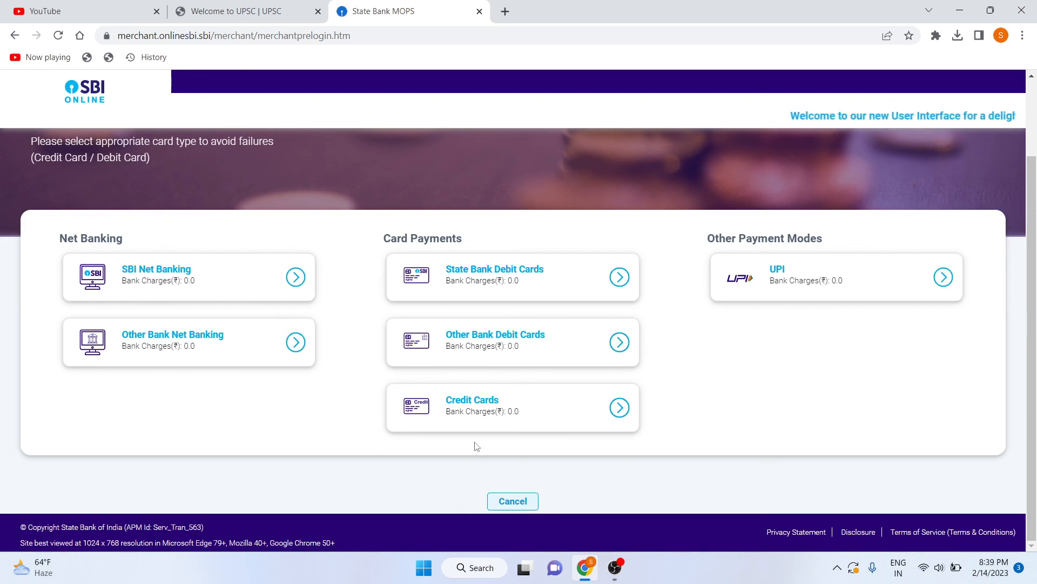
pyautogui.click(791, 268)
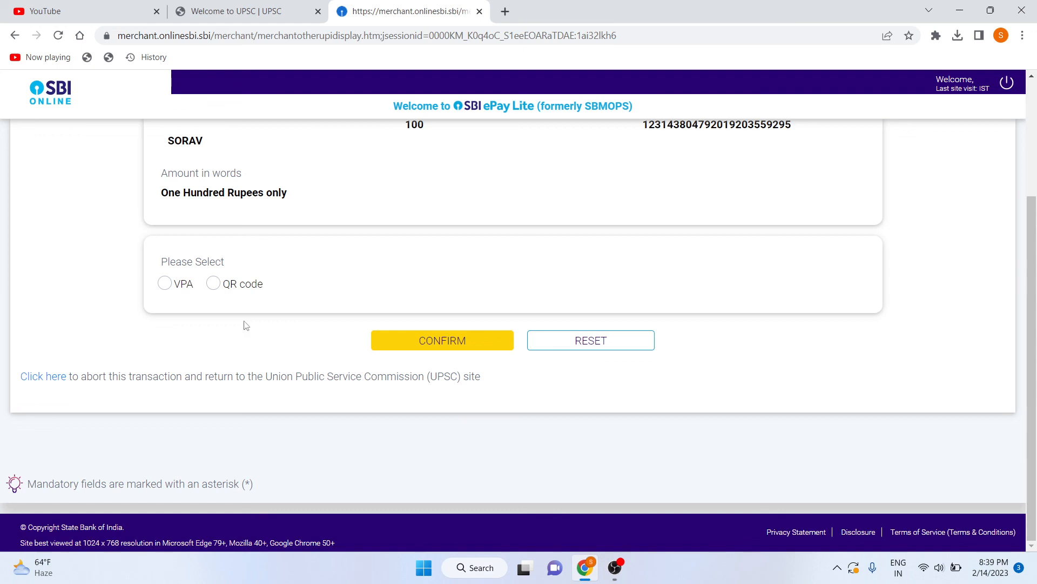
pyautogui.scroll(1, 247, 324)
pyautogui.scroll(-1, 241, 215)
pyautogui.scroll(2, 327, 257)
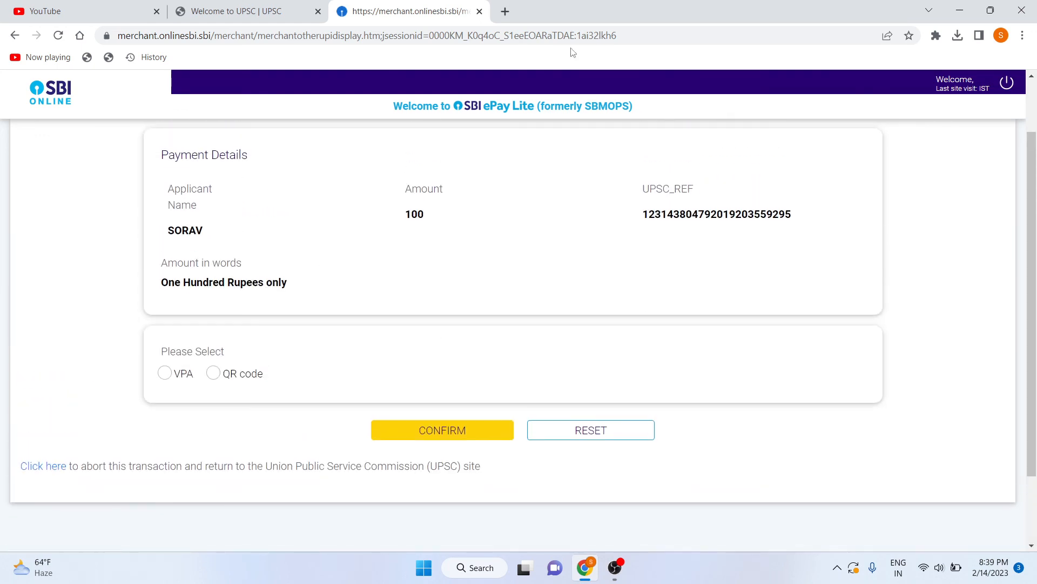
pyautogui.scroll(-2, 448, 261)
pyautogui.scroll(1, 354, 260)
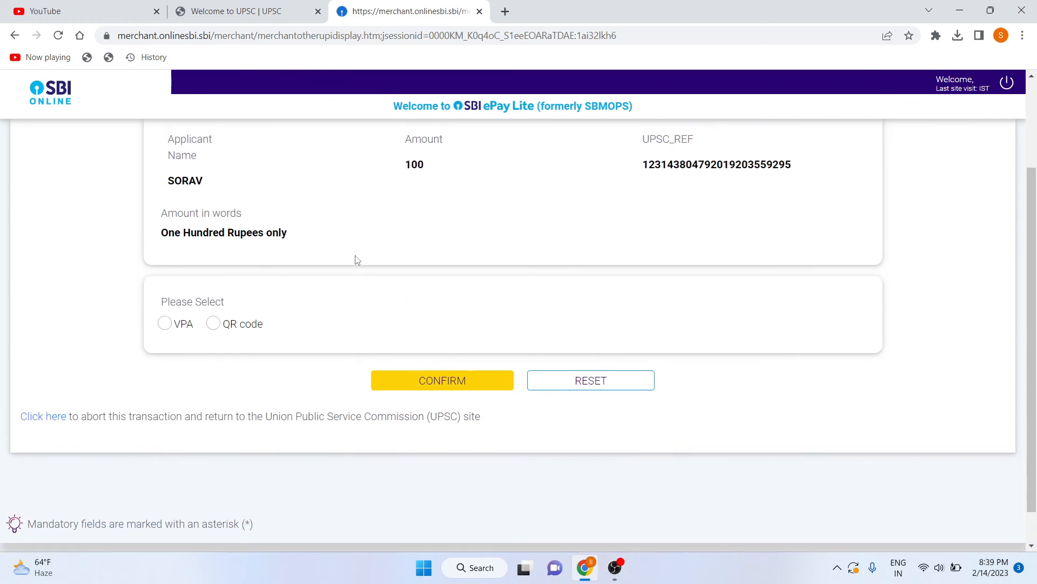
pyautogui.click(213, 323)
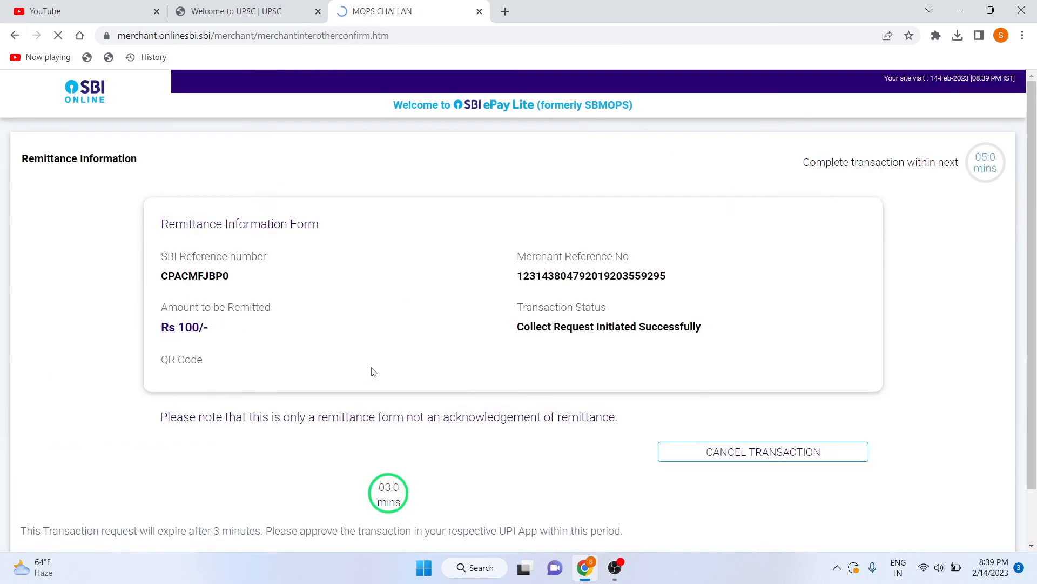
# Cancel the pending Rs 100 UPI transaction and acknowledge the cancellation alert.
pyautogui.scroll(-3, 421, 378)
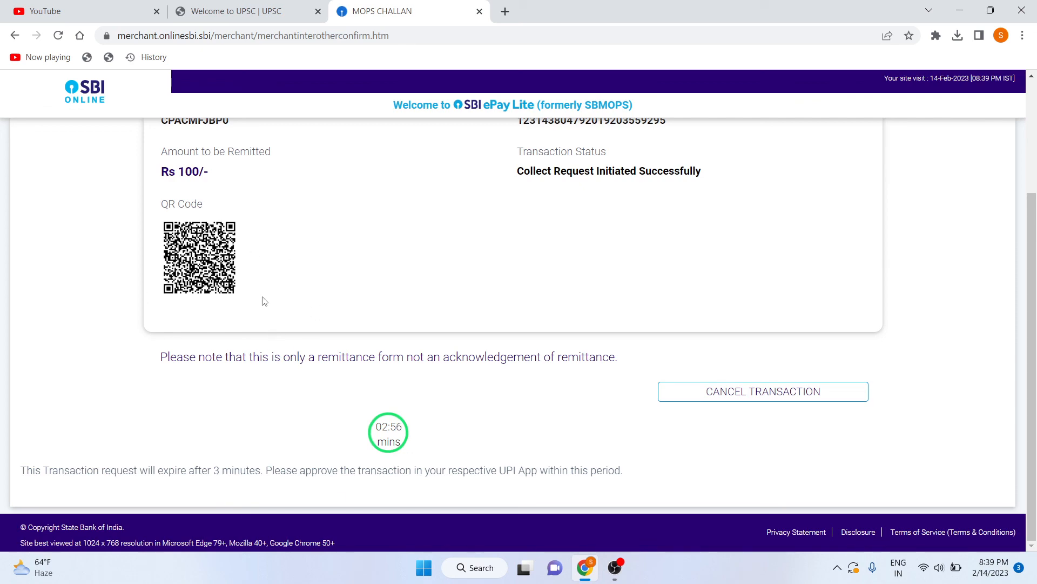
pyautogui.scroll(3, 186, 266)
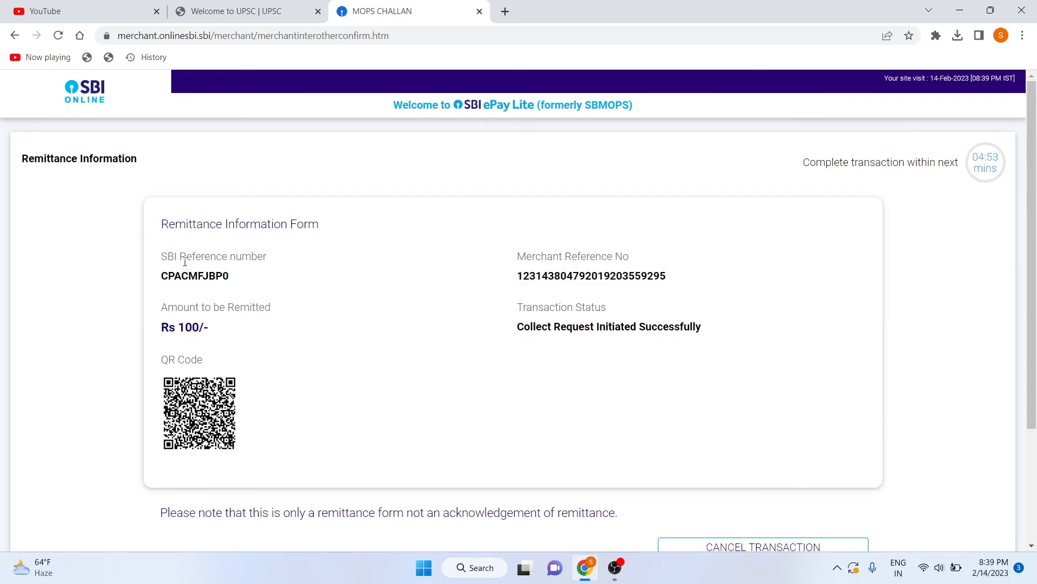
pyautogui.click(169, 5)
pyautogui.click(417, 6)
pyautogui.scroll(-3, 818, 477)
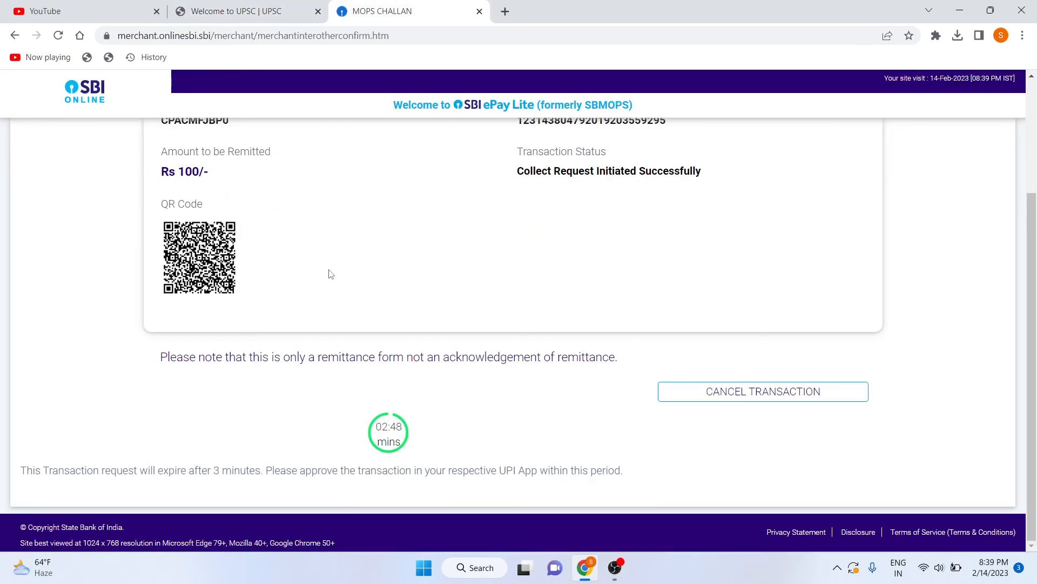
pyautogui.click(709, 395)
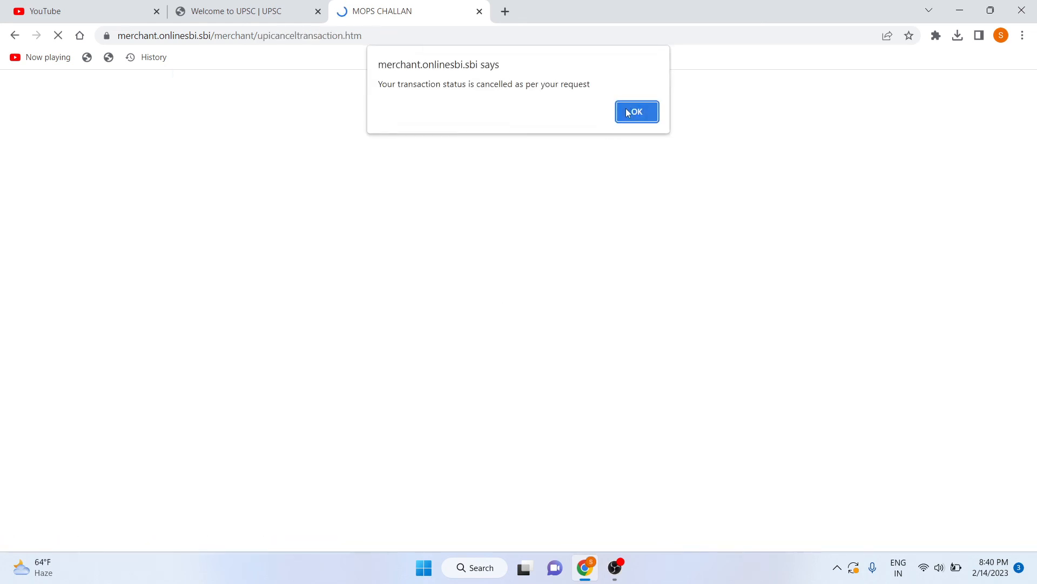
pyautogui.click(627, 113)
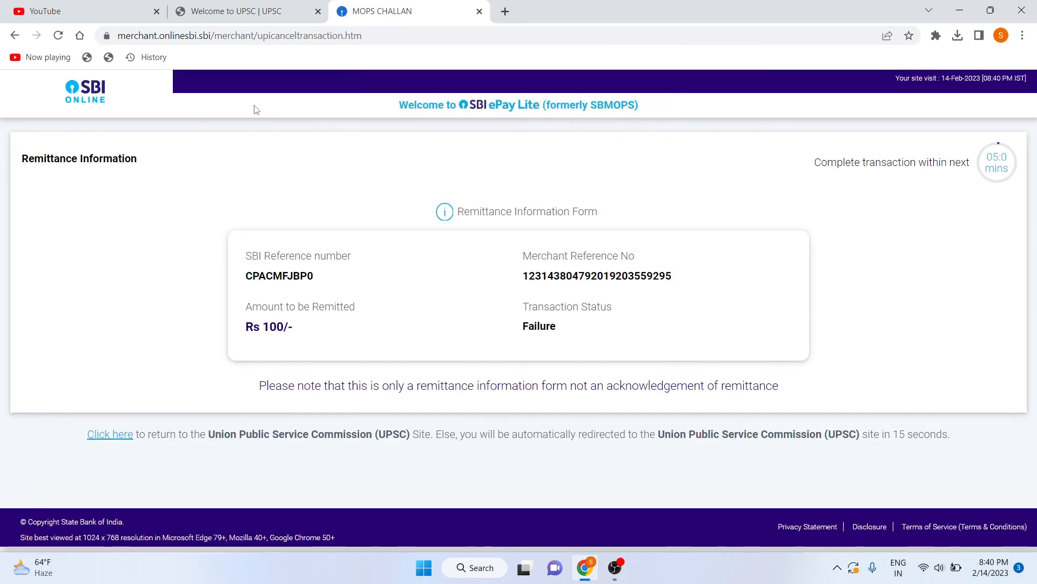
# Go back through browser history to the SBI ePay payment-mode selection page.
pyautogui.click(15, 34)
pyautogui.click(15, 35)
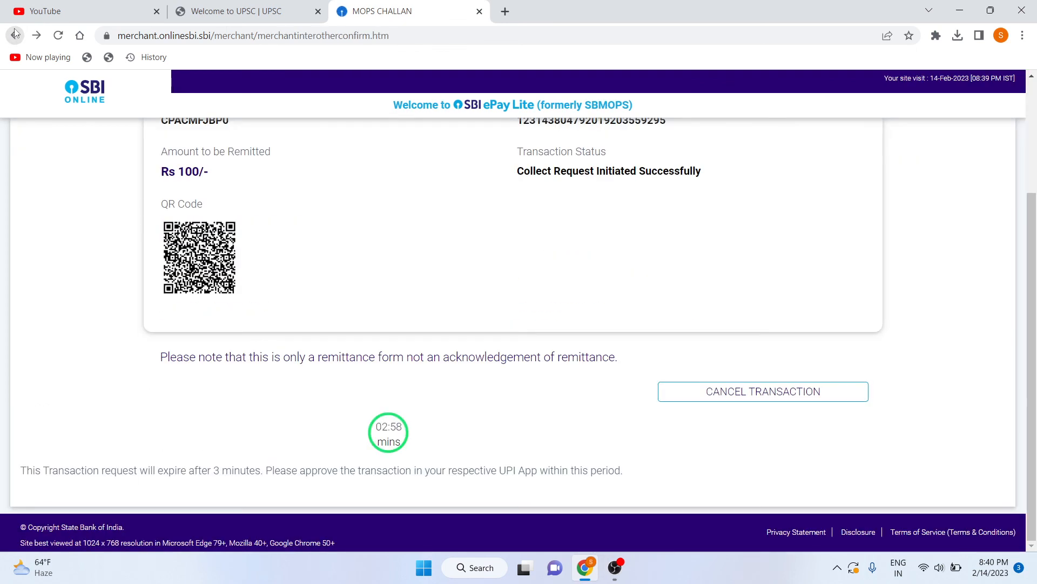
pyautogui.click(14, 34)
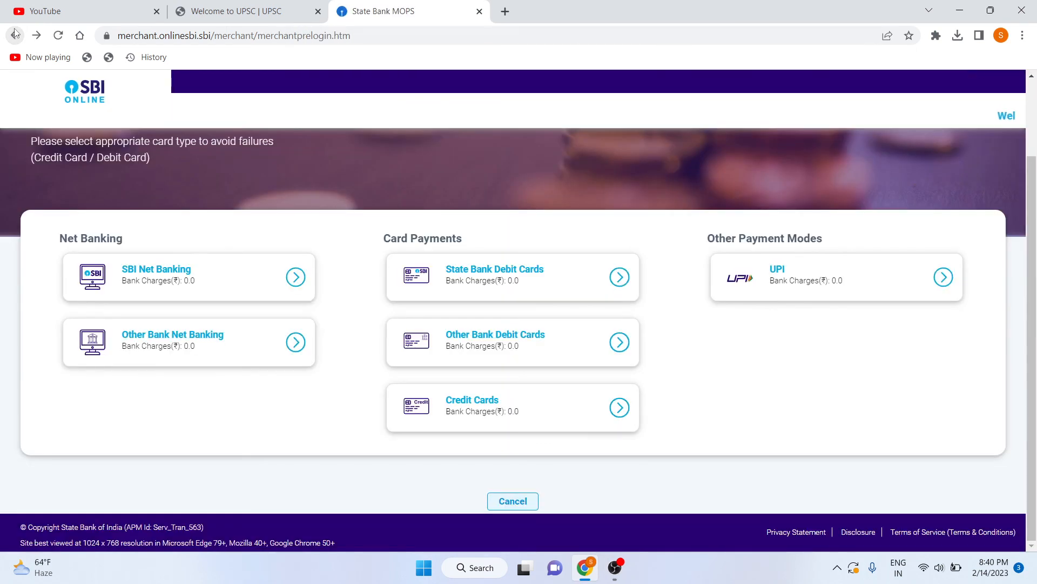
# Return to the UPSC examination list, minimise Chrome and bring OBS Studio to the front.
pyautogui.click(14, 34)
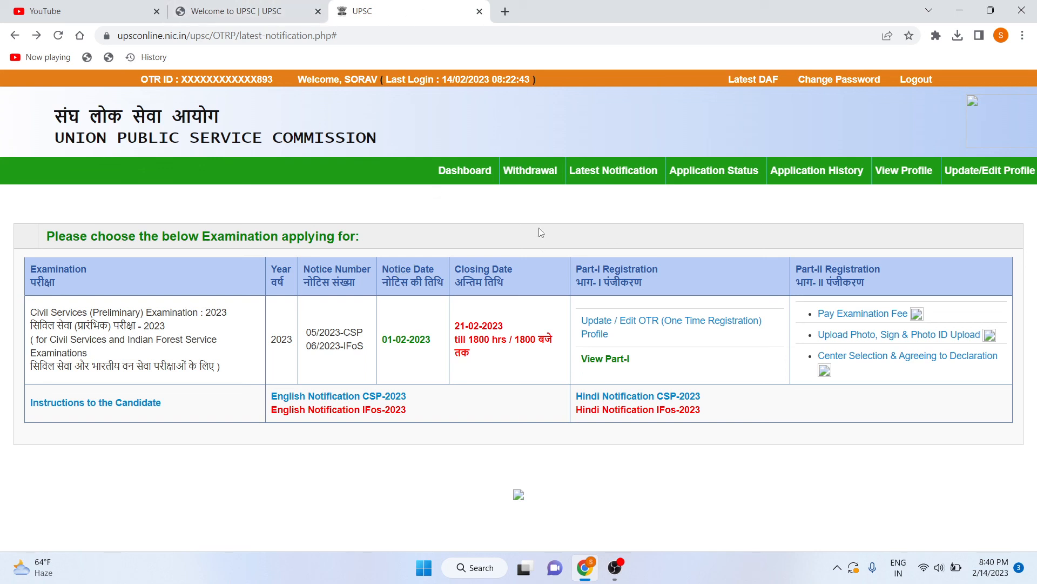
pyautogui.press('super+d')
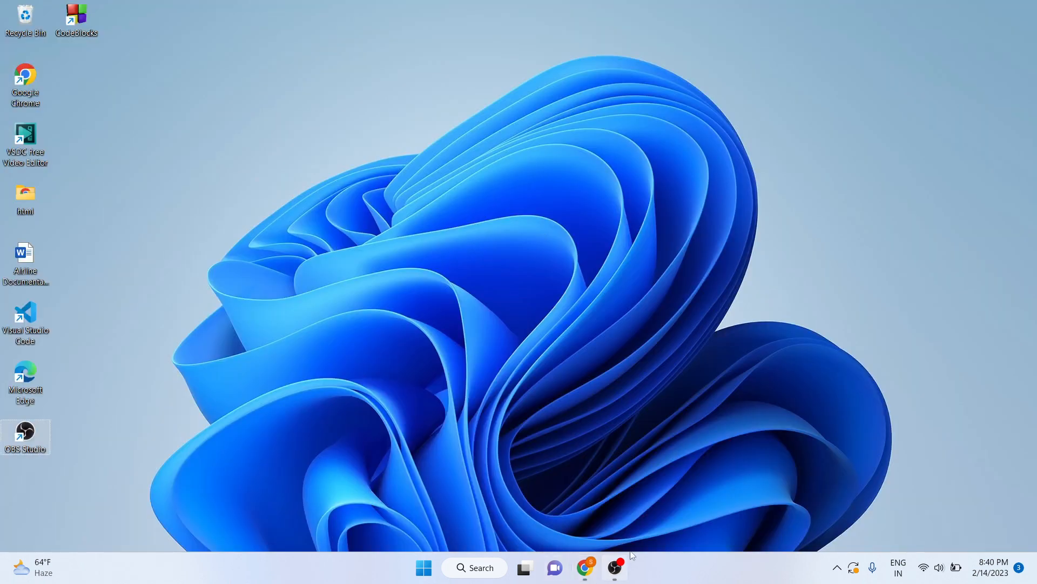
pyautogui.click(616, 569)
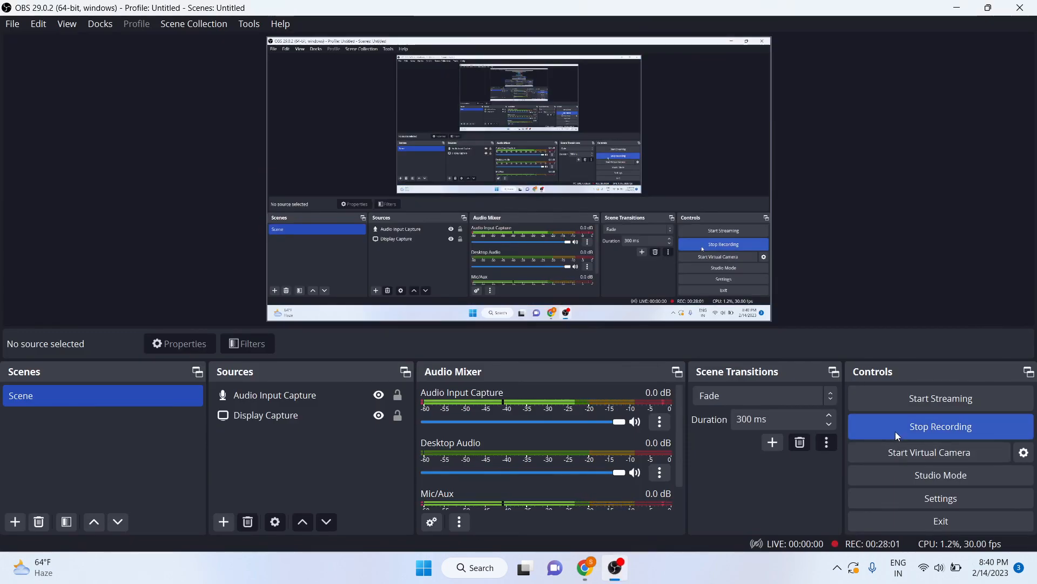